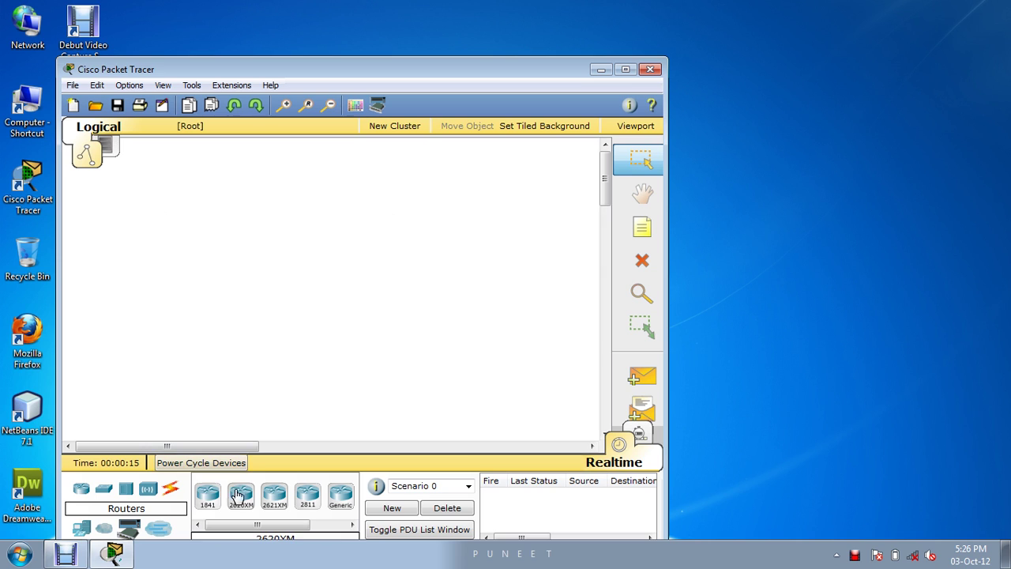
Step: Place three custom-made 2621XM routers in a row across the upper part of the workspace
left_click(128, 527)
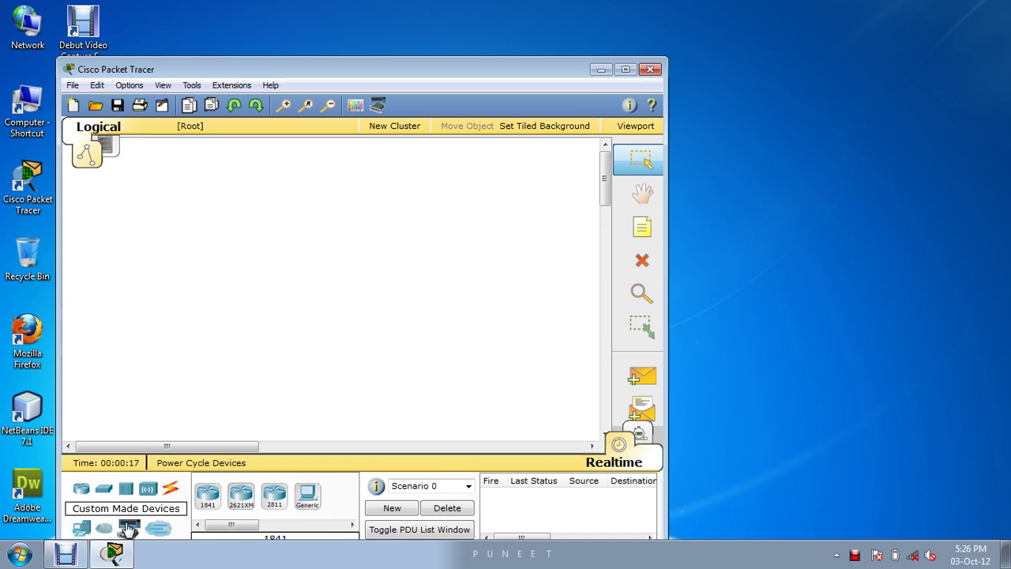
left_click(241, 495)
left_click(207, 214)
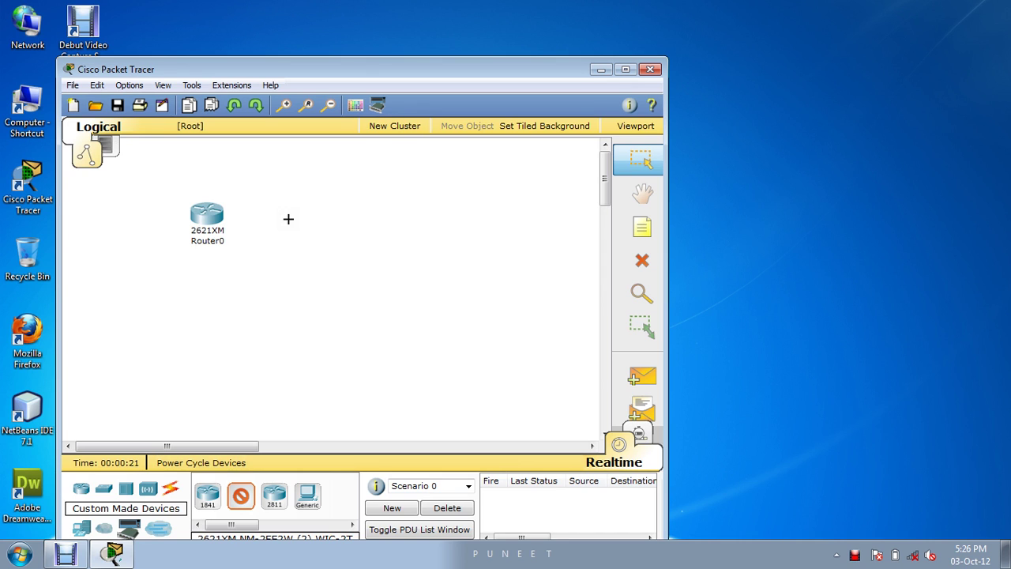
left_click(288, 219)
left_click(414, 229)
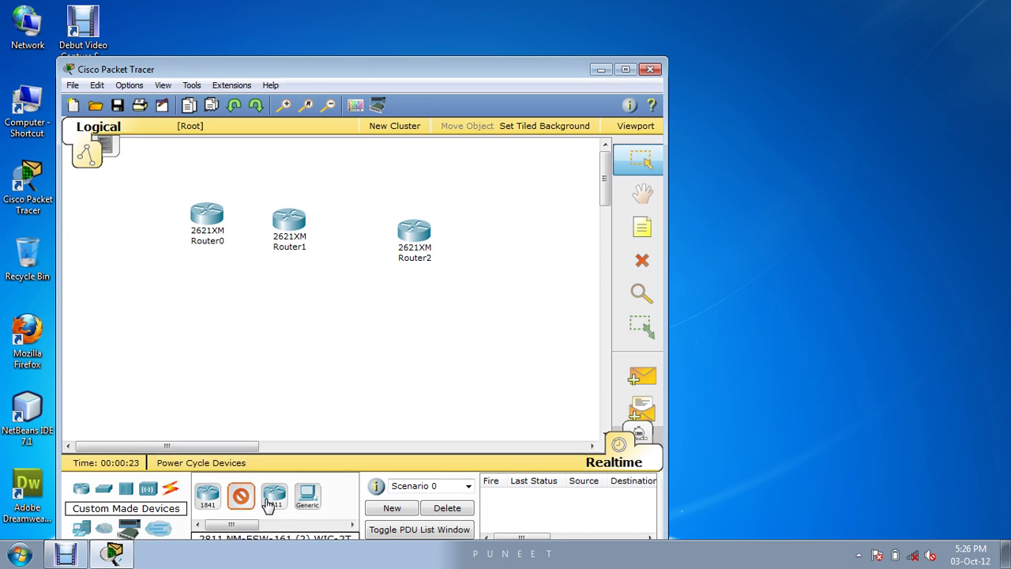
left_click(241, 495)
Step: Place three 2950-24 switches in a row below the routers, one for each router
left_click(103, 490)
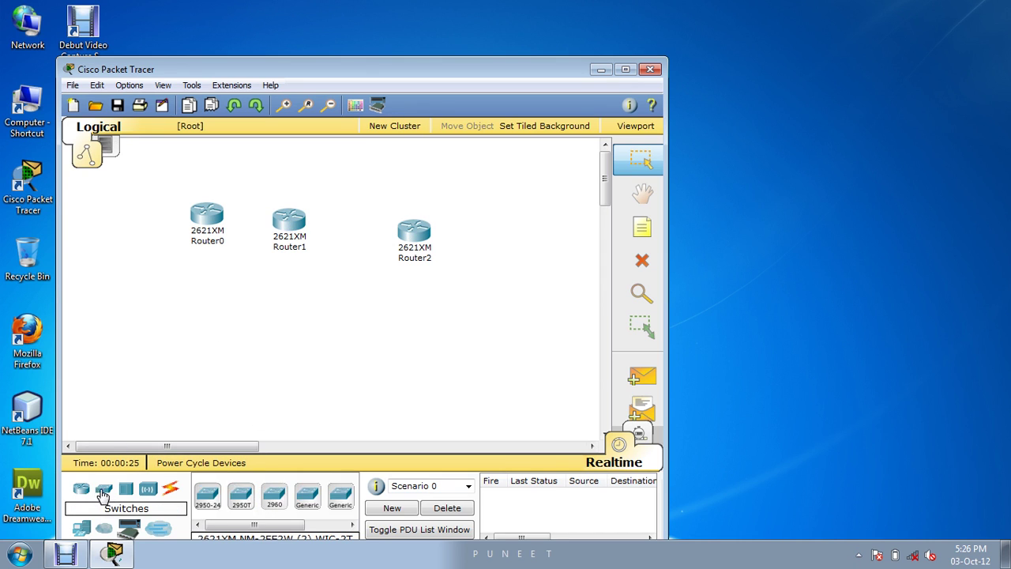
left_click(205, 502, "ctrl")
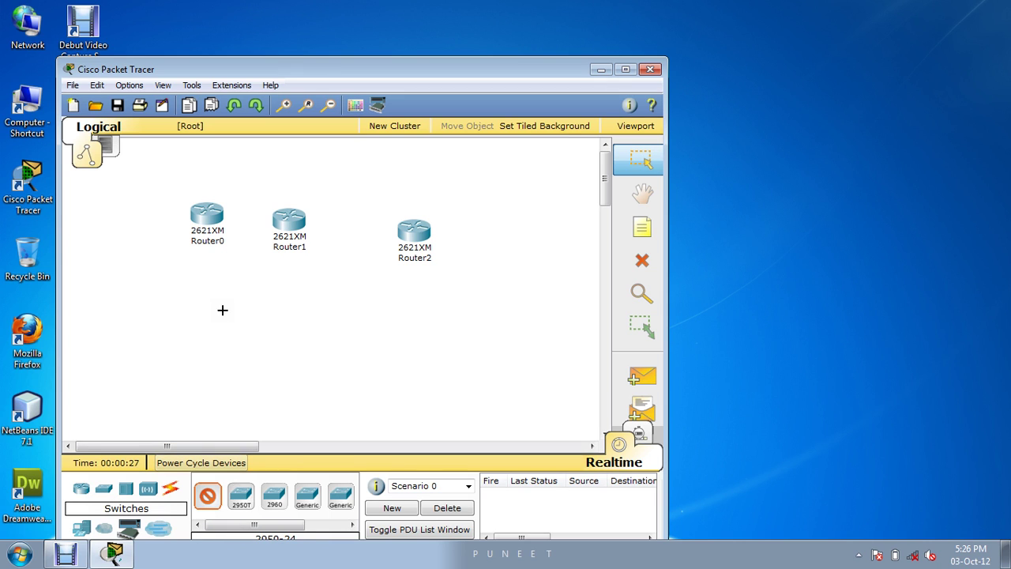
left_click(222, 310)
left_click(297, 329)
left_click(461, 332)
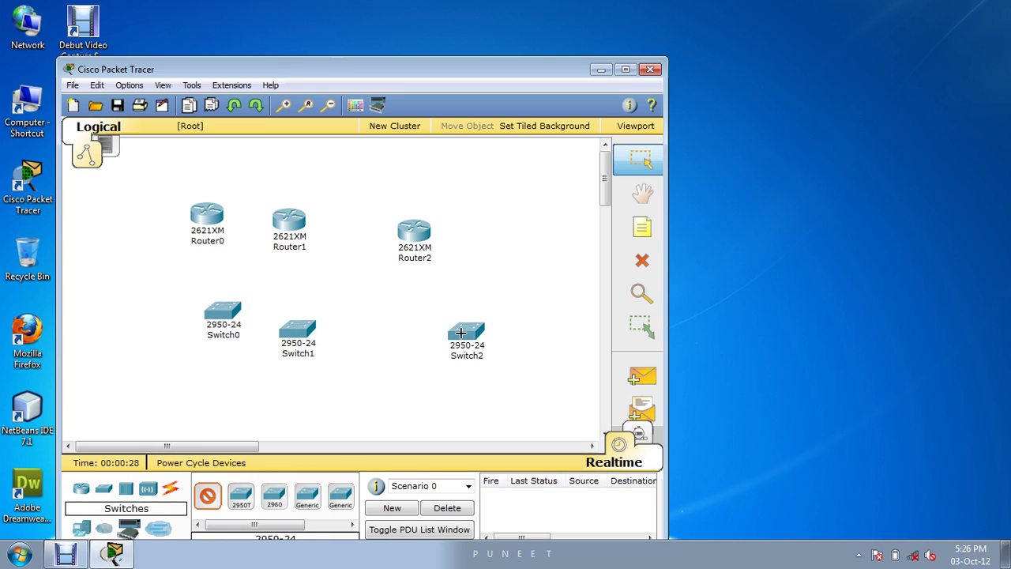
Step: Place four generic PCs in a row below the switches
left_click(82, 527)
left_click(204, 503, "ctrl")
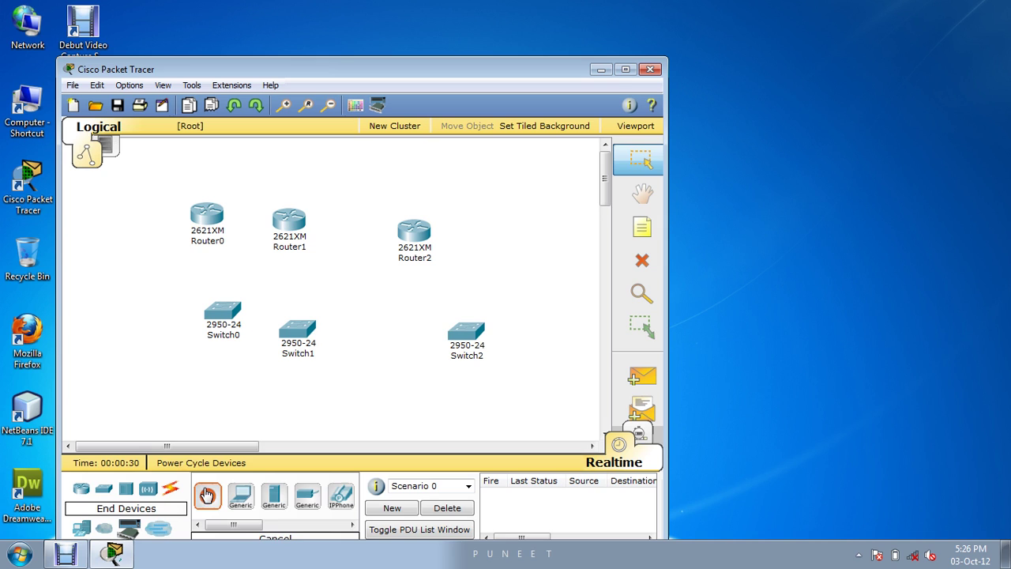
left_click(127, 390)
left_click(205, 410)
left_click(346, 417)
left_click(475, 419)
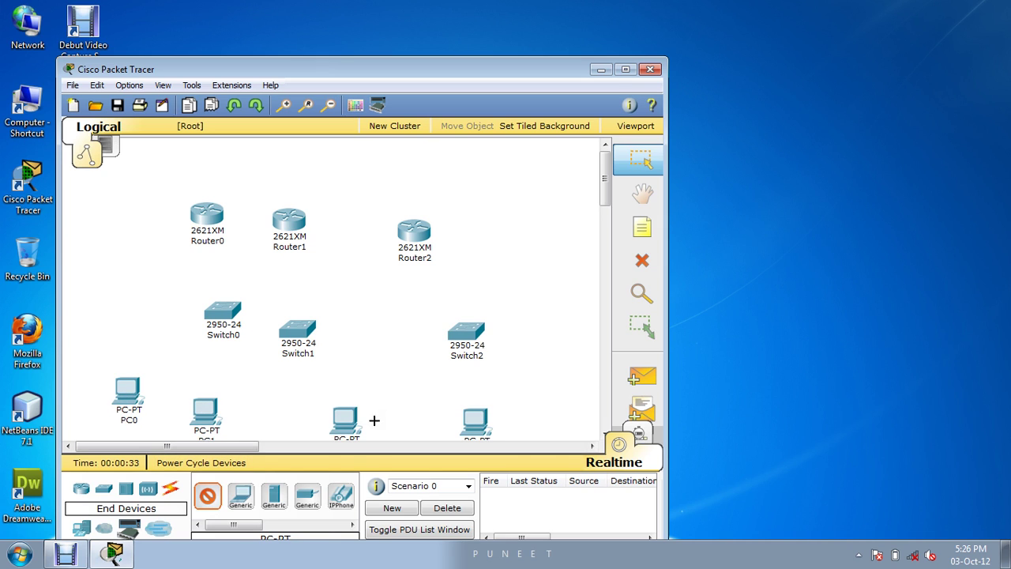
key("Escape")
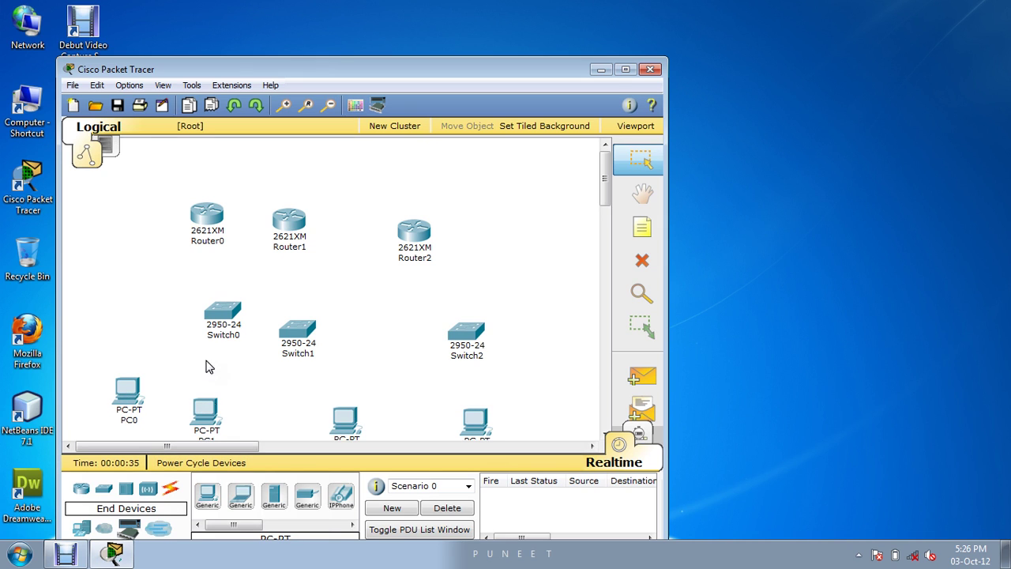
Step: Connect Router0 to Router1 and Router1 to Router2 using the automatically chosen connection type
left_click(169, 488)
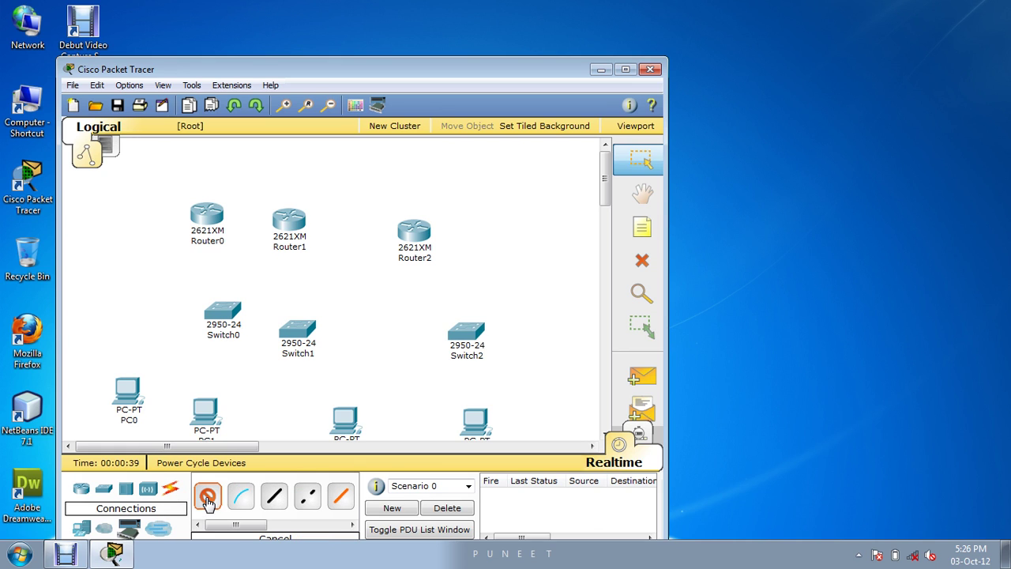
left_click(205, 496)
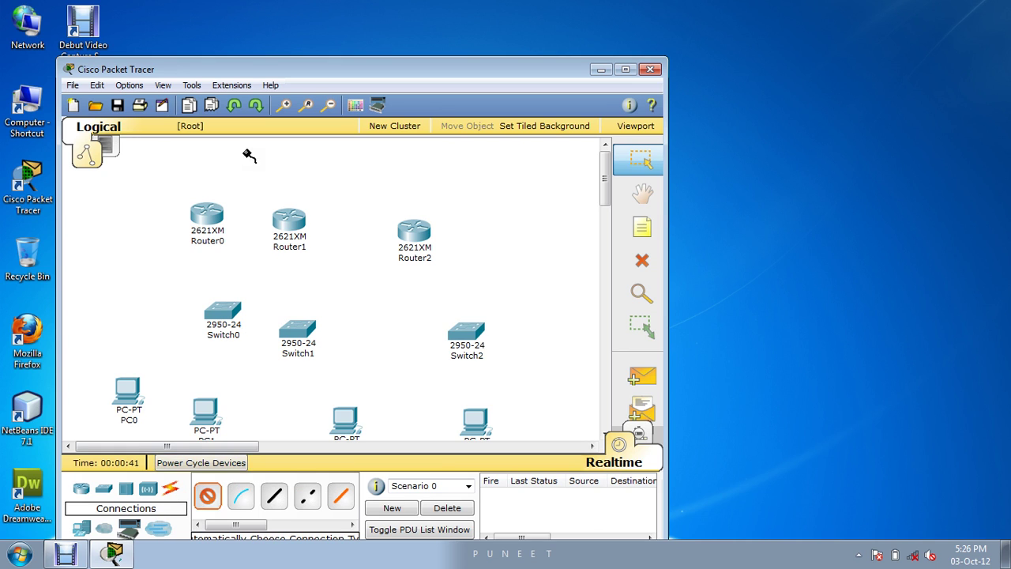
left_click(204, 215)
left_click(286, 222)
left_click(286, 222)
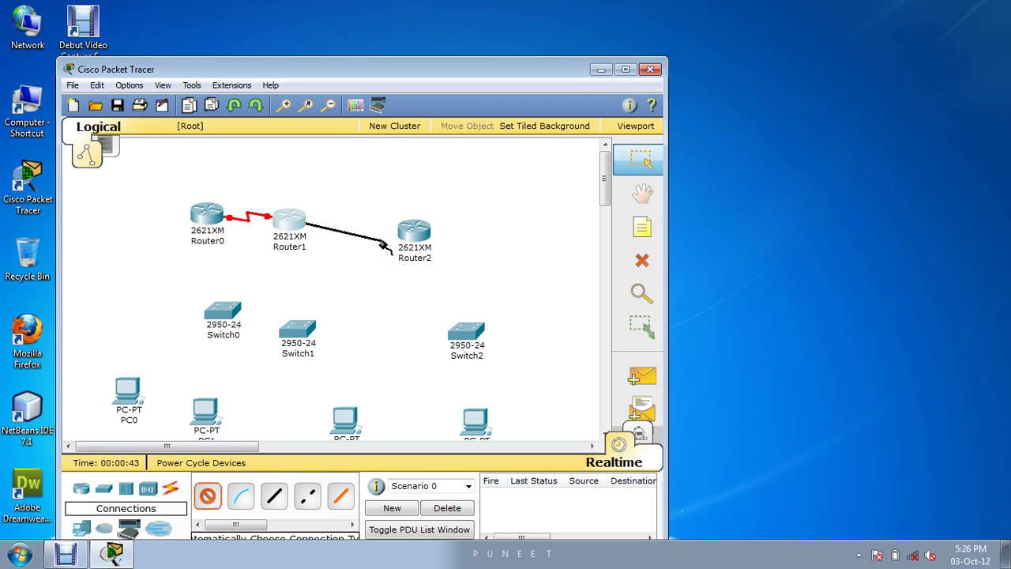
left_click(412, 230)
Step: Connect Router2 to Switch2, and link Switch2 to the two rightmost PCs with automatic connections
left_click(413, 230)
left_click(482, 339)
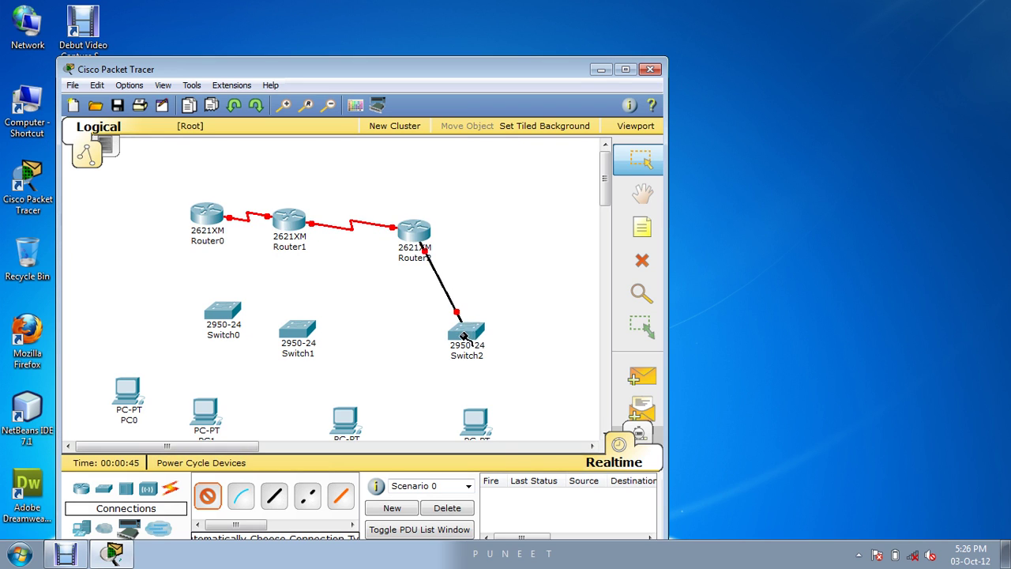
left_click(466, 334)
left_click(474, 418)
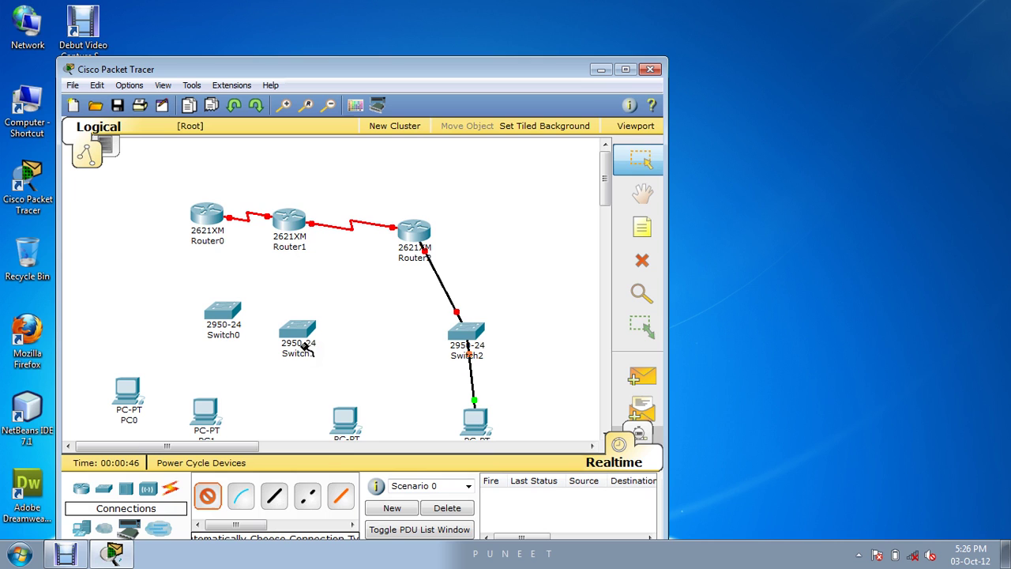
left_click(343, 417)
left_click(302, 330)
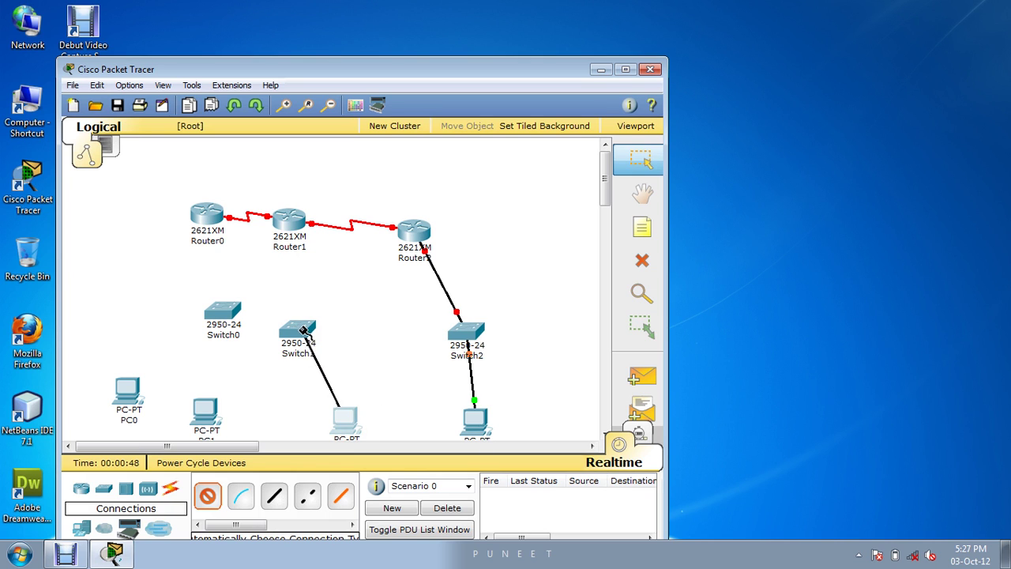
left_click(465, 338)
Step: Connect Router1 to Switch1 and Switch1 to PC1 with automatic connections
left_click(297, 225)
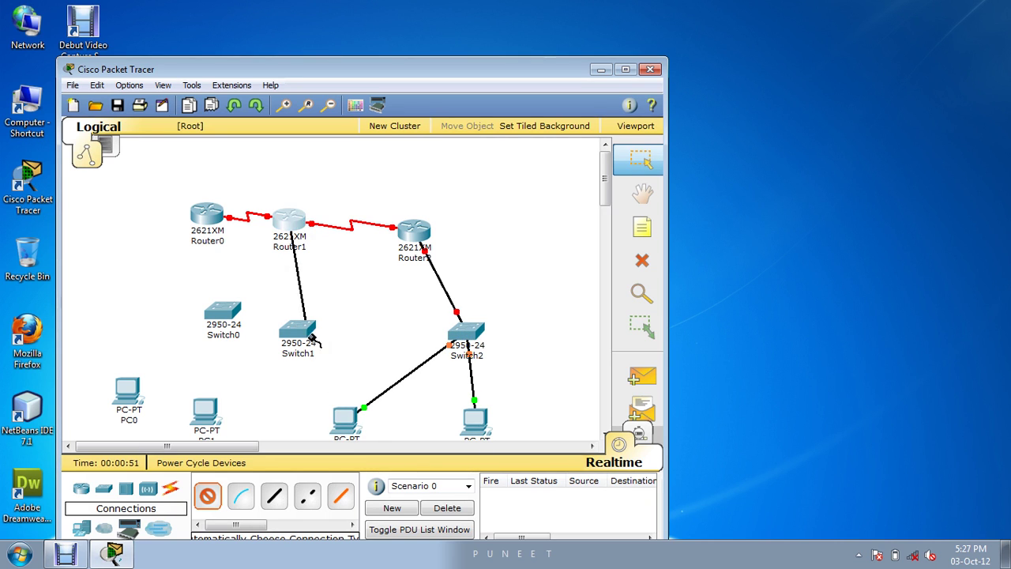
left_click(292, 333)
left_click(297, 332)
left_click(208, 412)
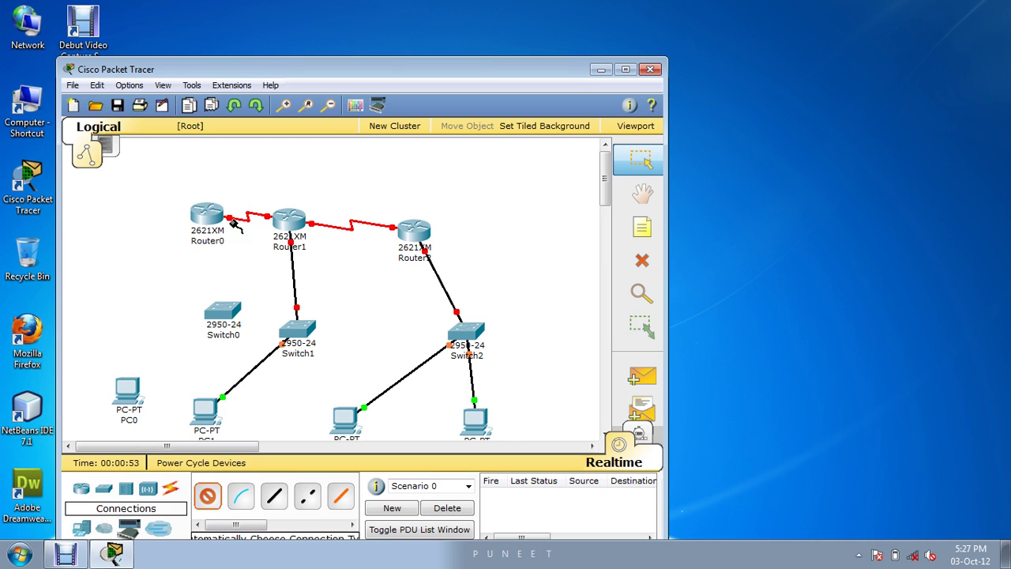
Step: Connect Router0 to Switch0 and Switch0 to PC0 with automatic connections, ending the cabling
left_click(205, 215)
left_click(227, 313)
left_click(228, 315)
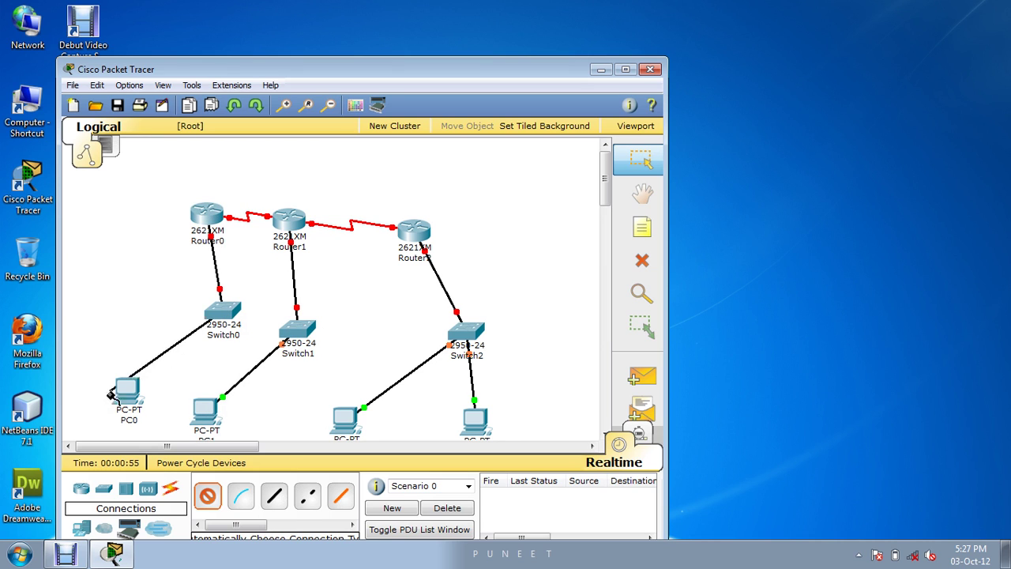
left_click(129, 395)
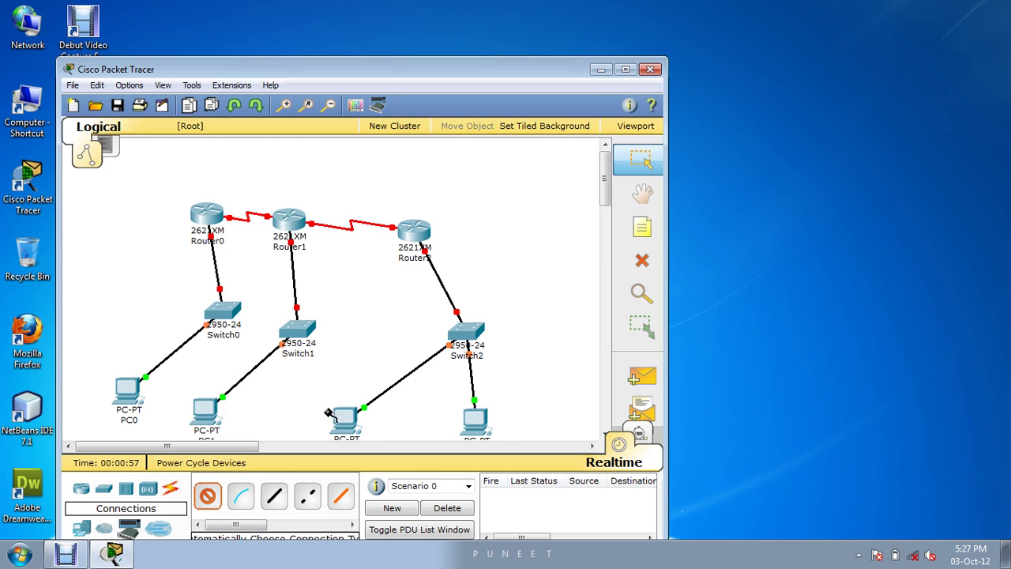
key("Escape")
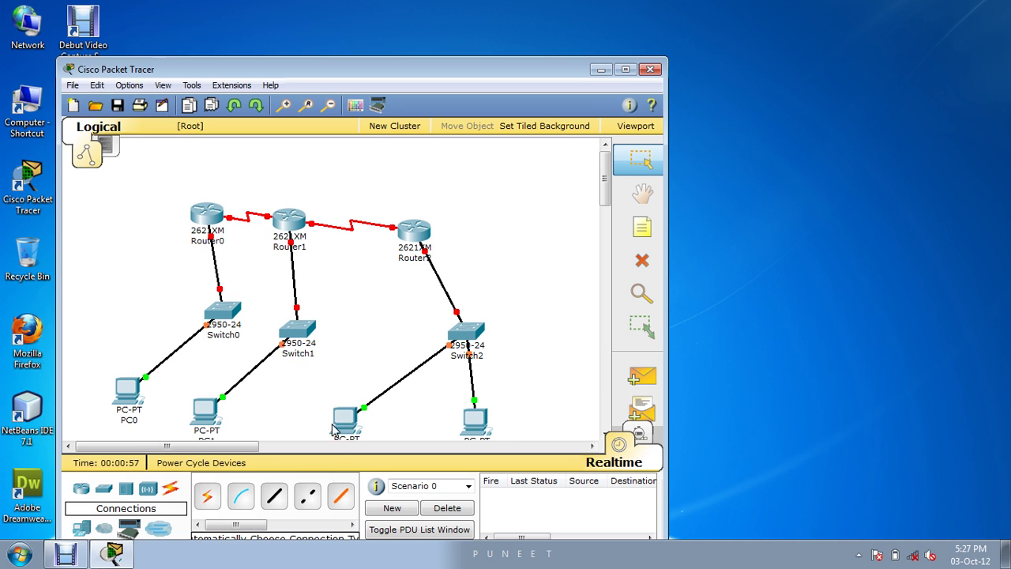
Step: Open Router0's command line, decline the initial configuration dialog with n, and get to the router prompt
left_click(206, 219)
left_click(146, 50)
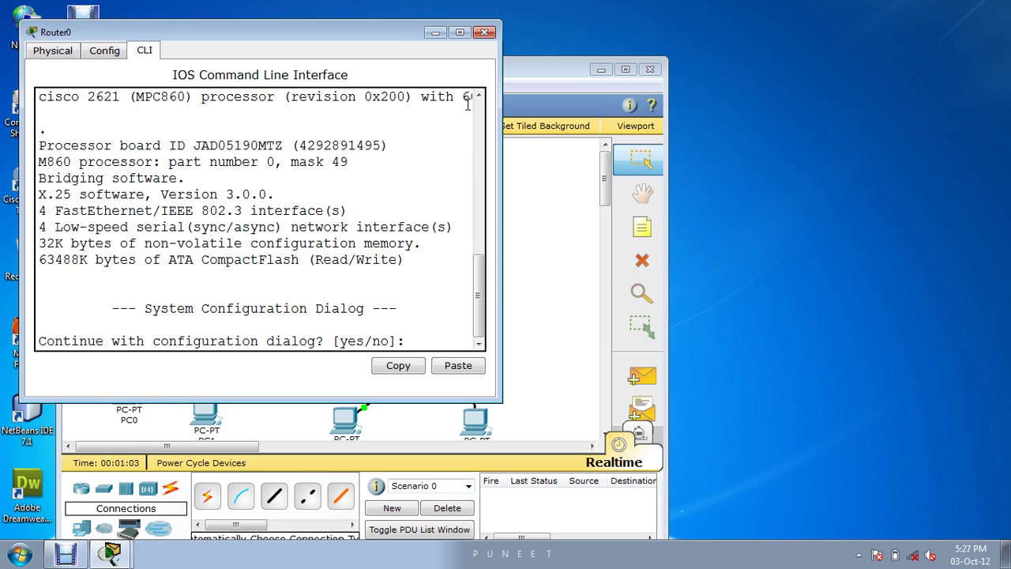
type("n")
key("Return")
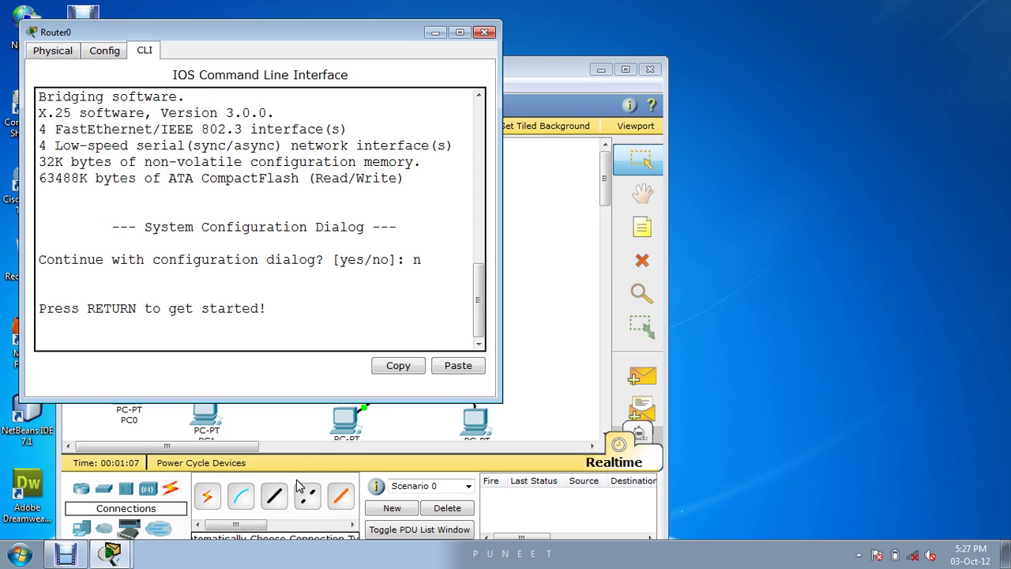
key("Return")
key("Return")
key("Return")
key("Return")
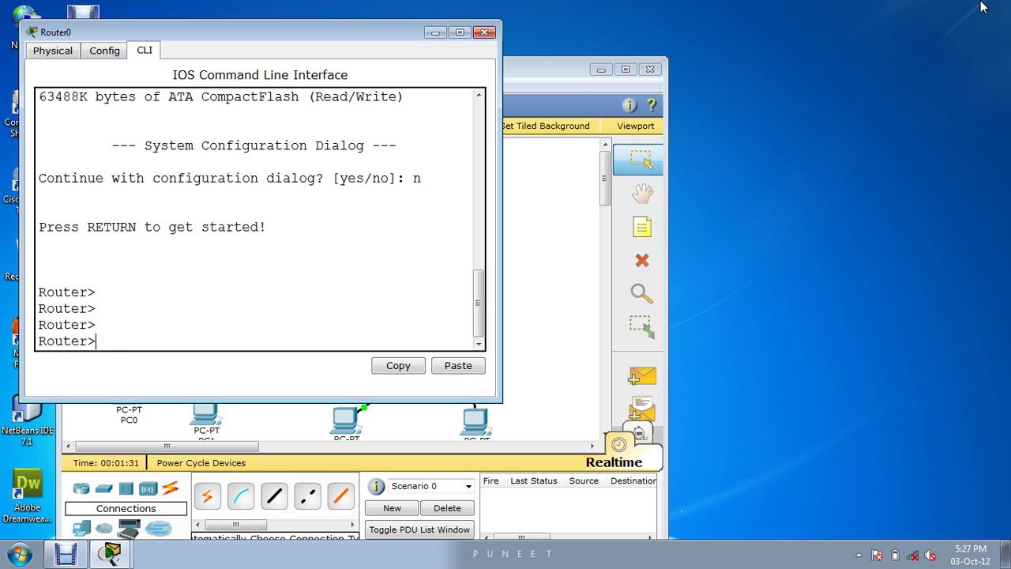
Step: Enter privileged mode with en and global configuration mode with conf t on Router0
type("en")
key("Return")
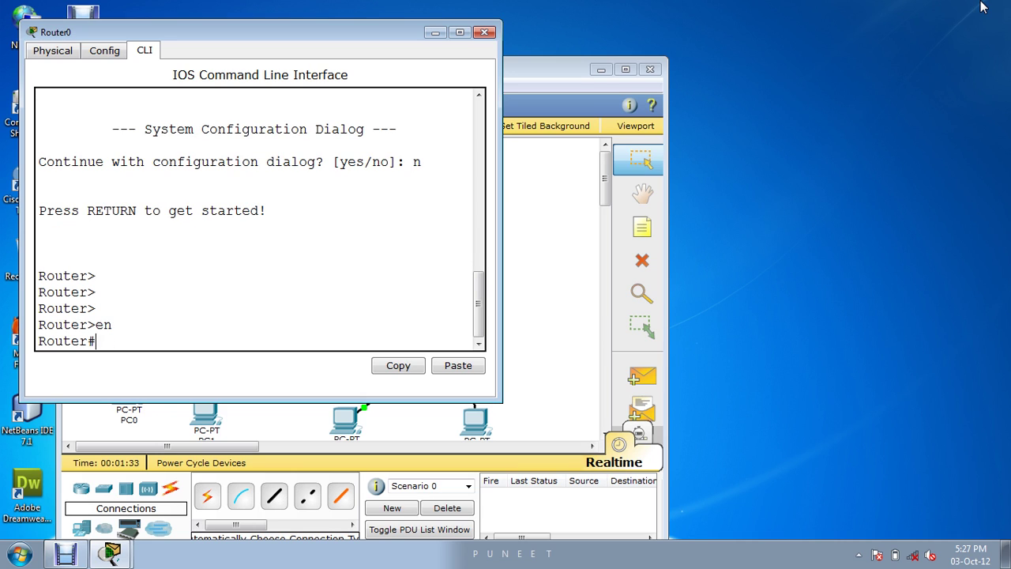
type("conf t")
key("Return")
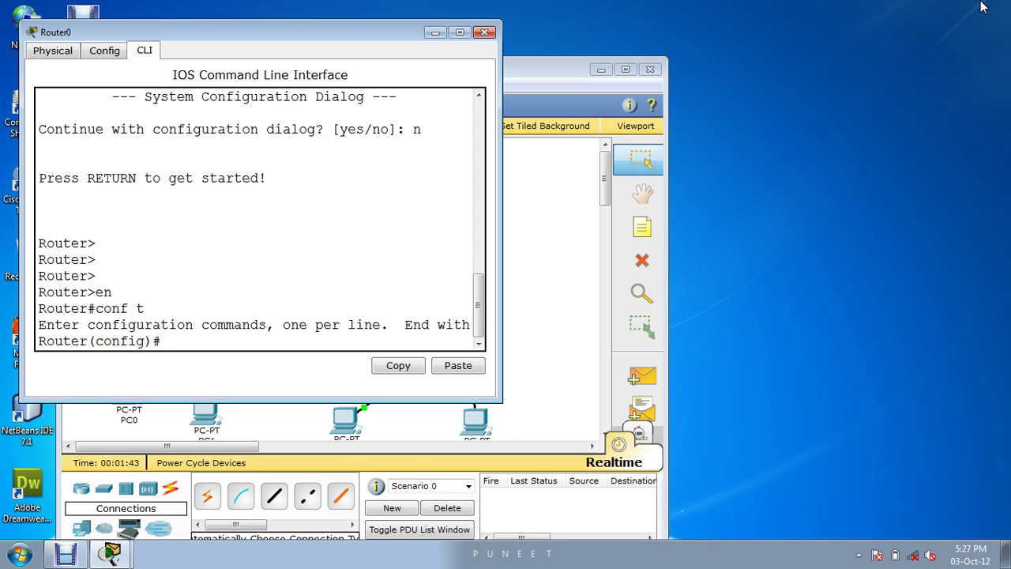
Step: Assign IP address 12.0.0.1 with mask 255.0.0.0 to Router0's interface f0/0
type("int f0/0")
key("Return")
type("ipa")
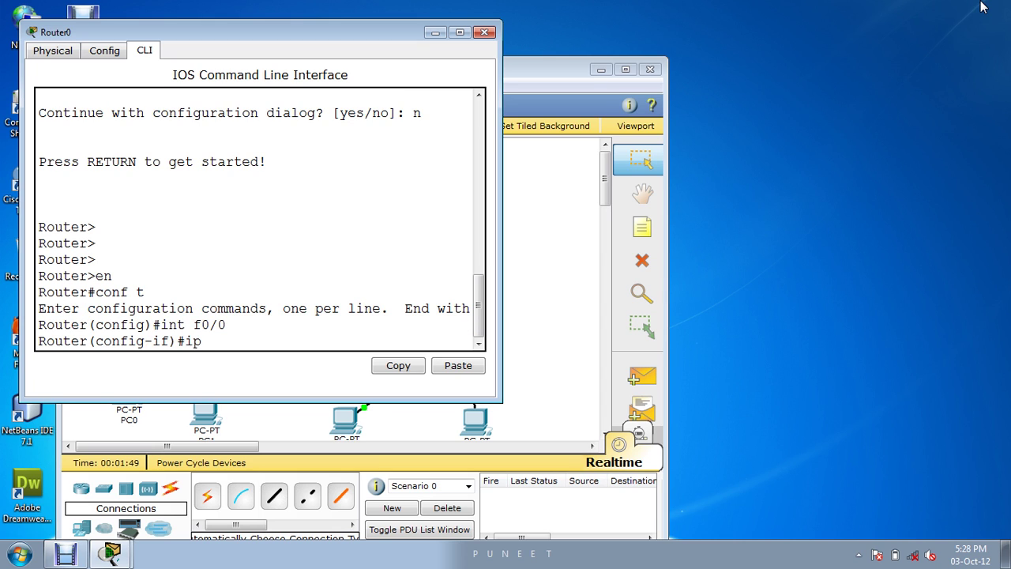
key("BackSpace")
type("add 1")
type("1")
type("0")
key("BackSpace")
key("BackSpace")
type("2.0.0.1 255.0.0.0")
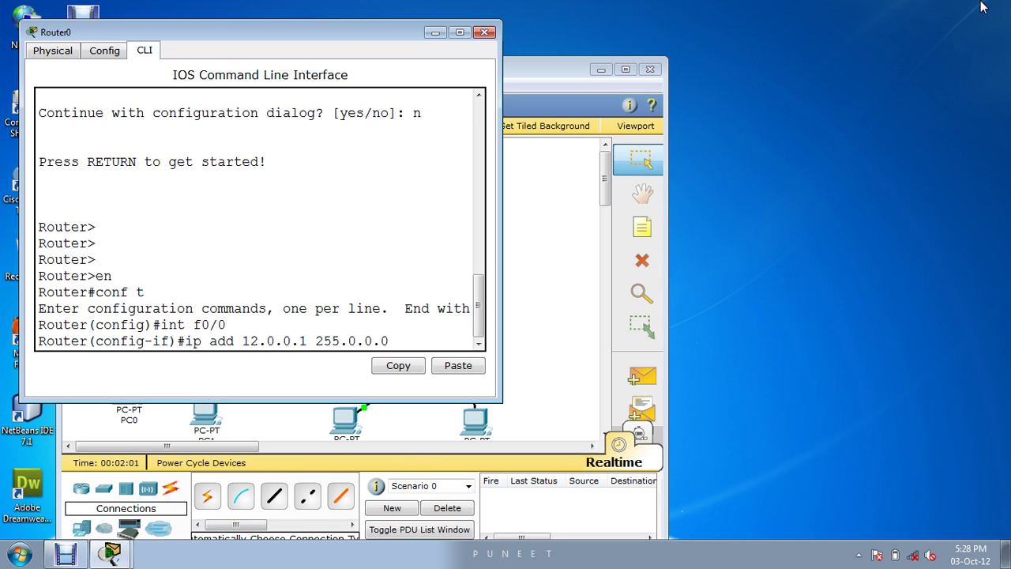
key("Return")
Step: Enable interface f0/0 on Router0 with the no shut command
type("noshut")
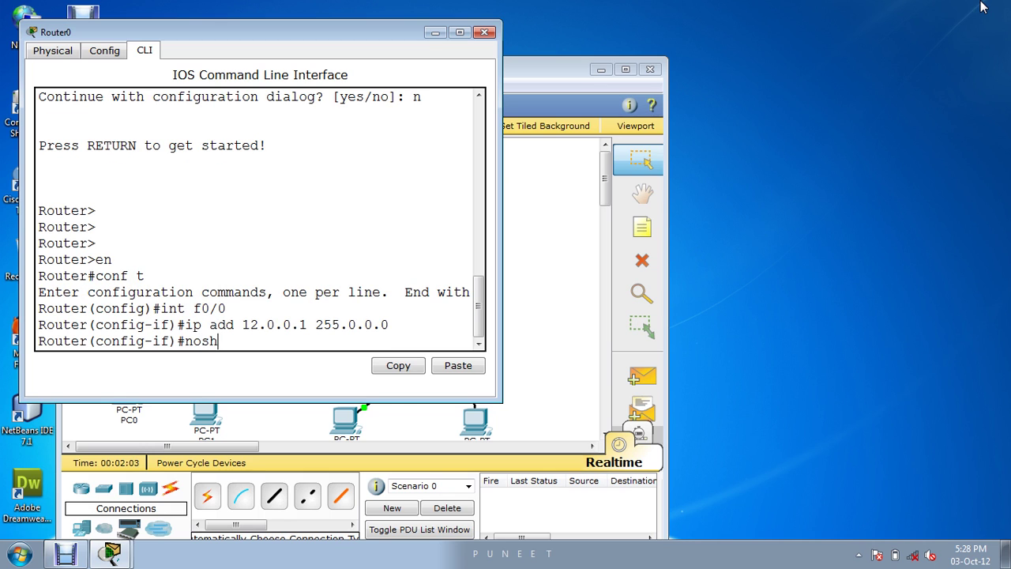
key("Left")
key("Left")
key("Left")
key("Return")
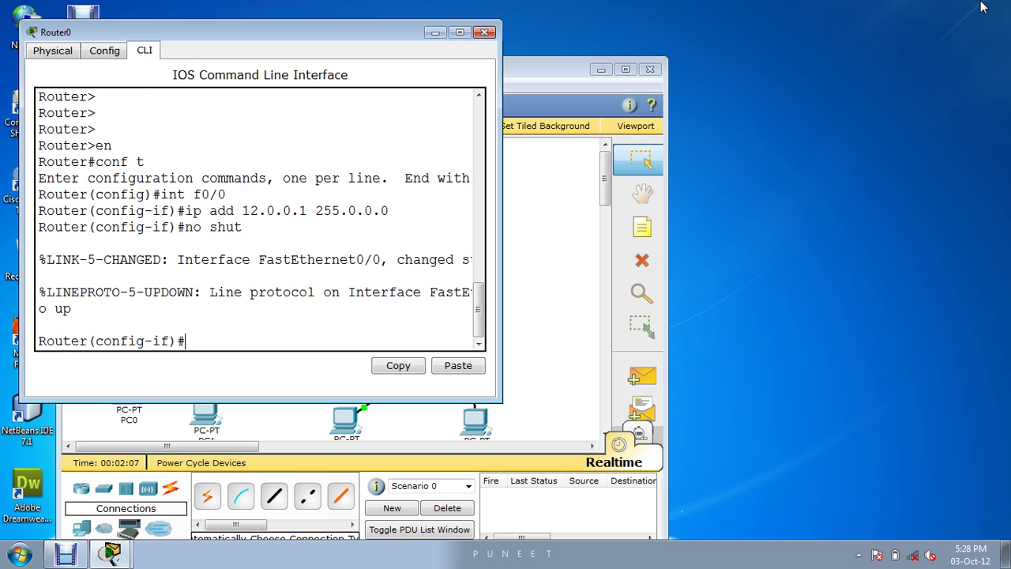
Step: Assign IP address 10.0.0.1 with mask 255.0.0.0 to Router0's serial interface s0/0
type("int s0/0")
key("Return")
type("ip add")
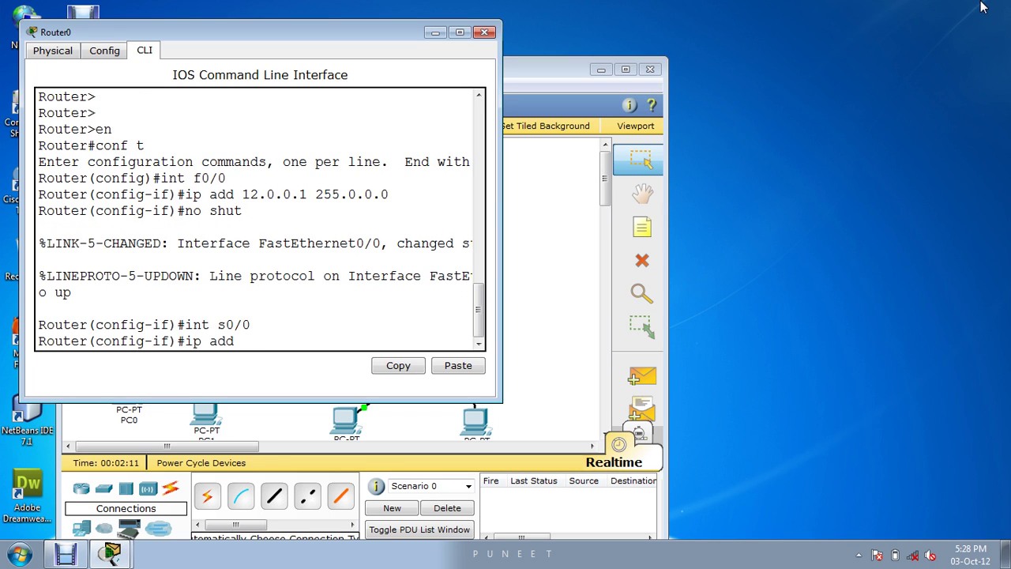
type(" 10.0.0.1 255.0.0.0")
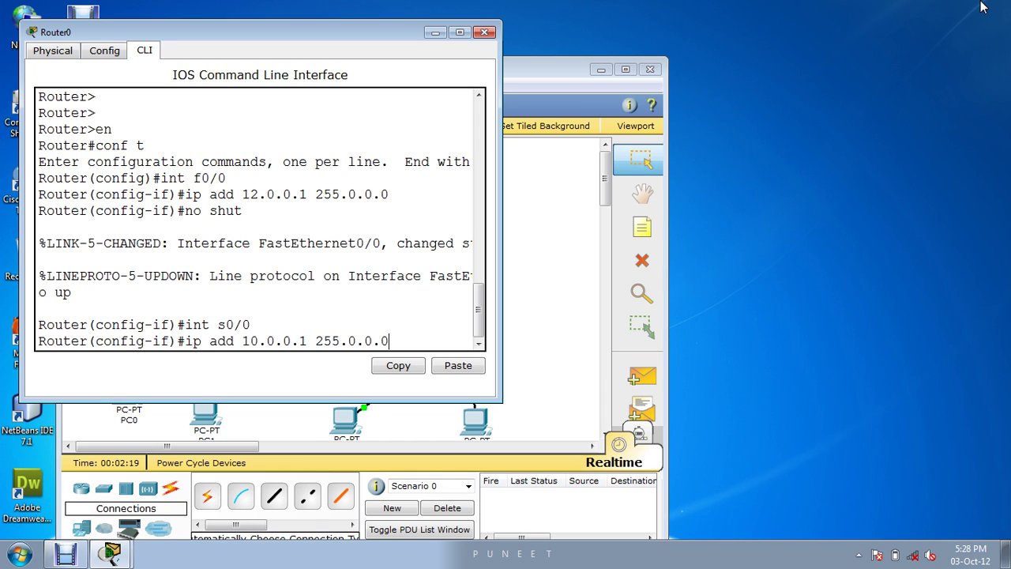
key("Return")
Step: Enable serial interface s0/0 on Router0 with the no shut command
type("nos hut")
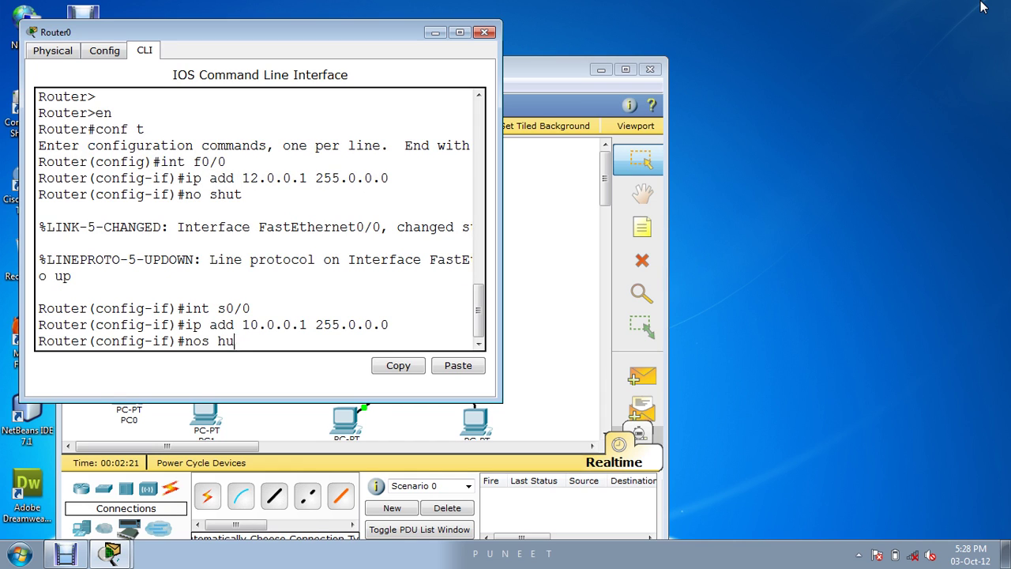
key("Left")
key("Left")
key("Left")
key("BackSpace")
key("Return")
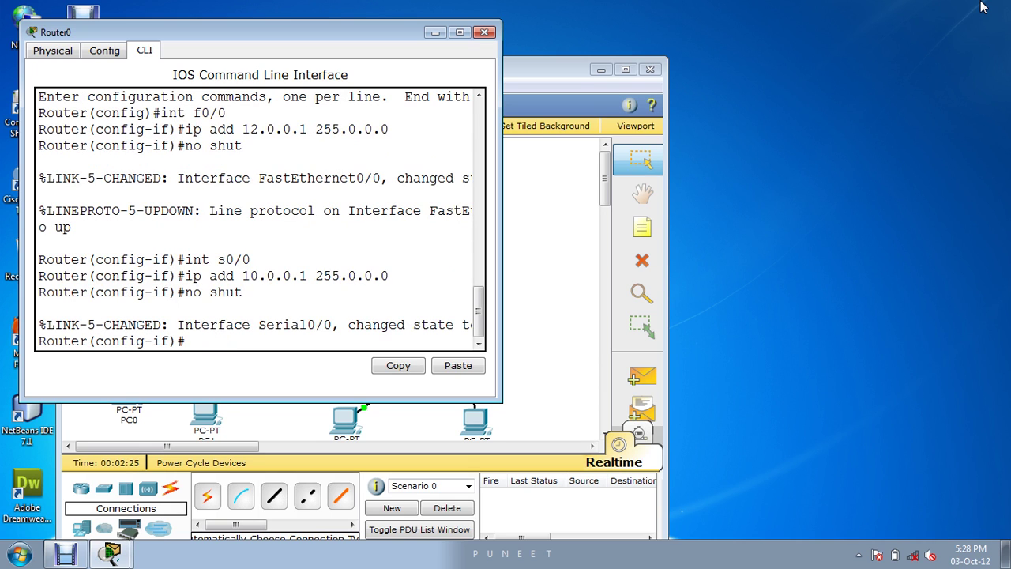
Step: Set the clock rate of Router0's serial interface s0/0 to 64000
type("clock rate 64")
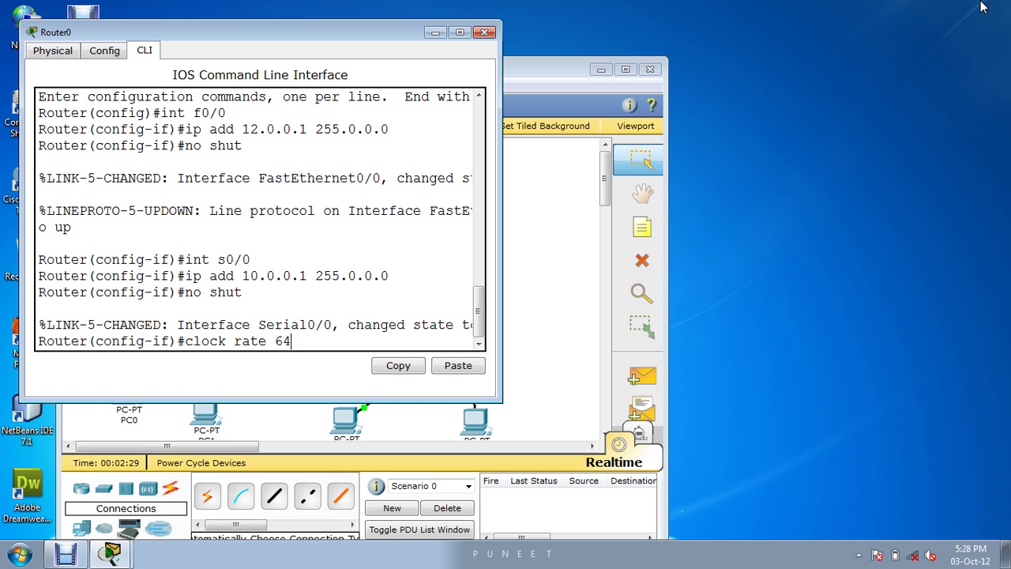
type("000")
key("Return")
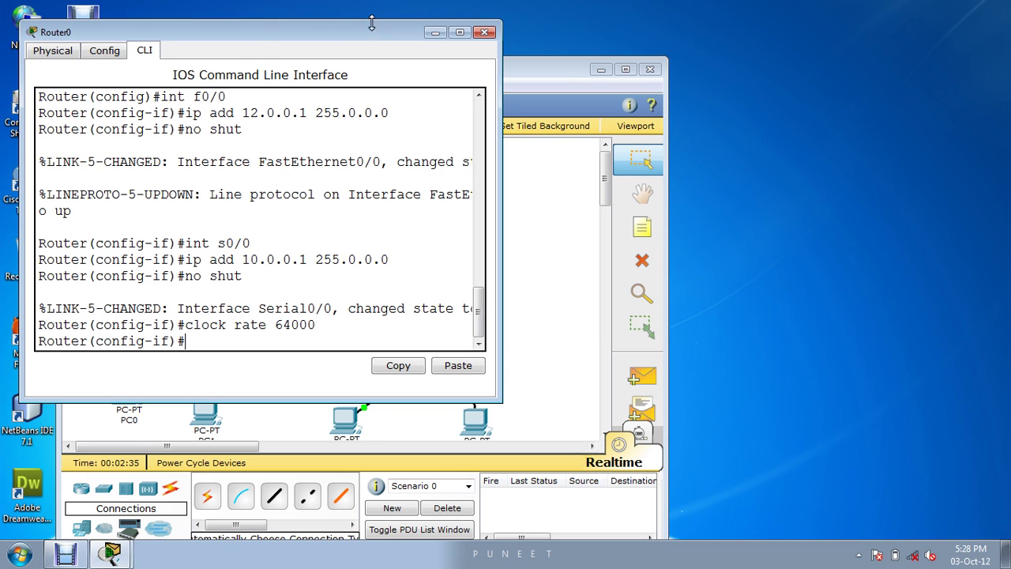
Step: Open Router1's command line and decline its initial configuration dialog with n
left_click(437, 33)
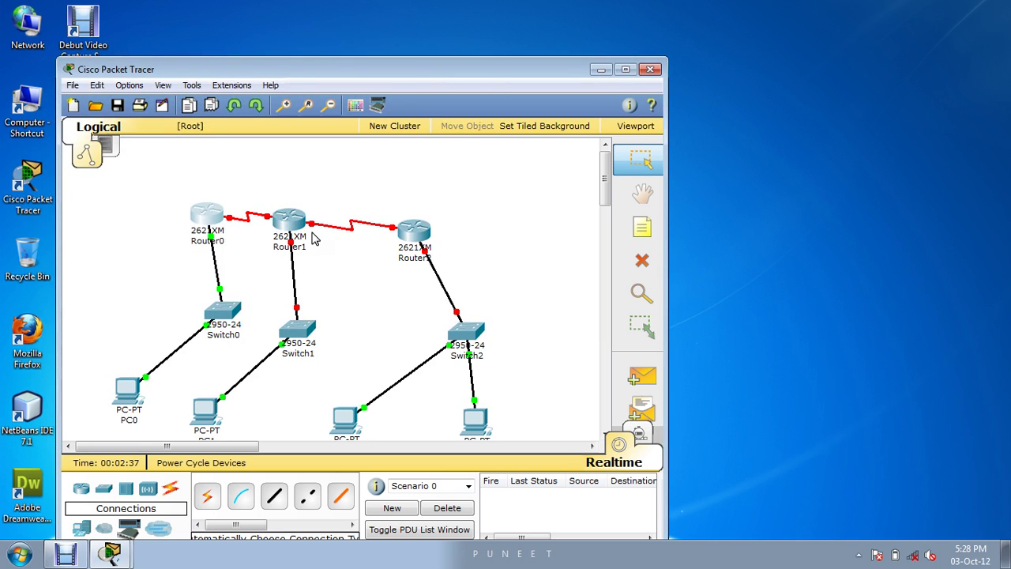
left_click(295, 227)
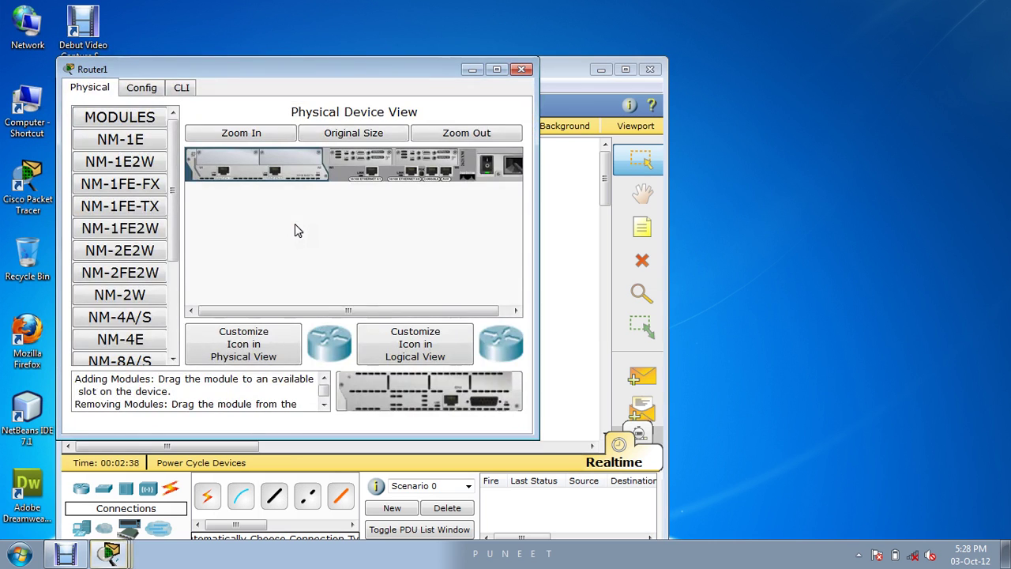
left_click(184, 88)
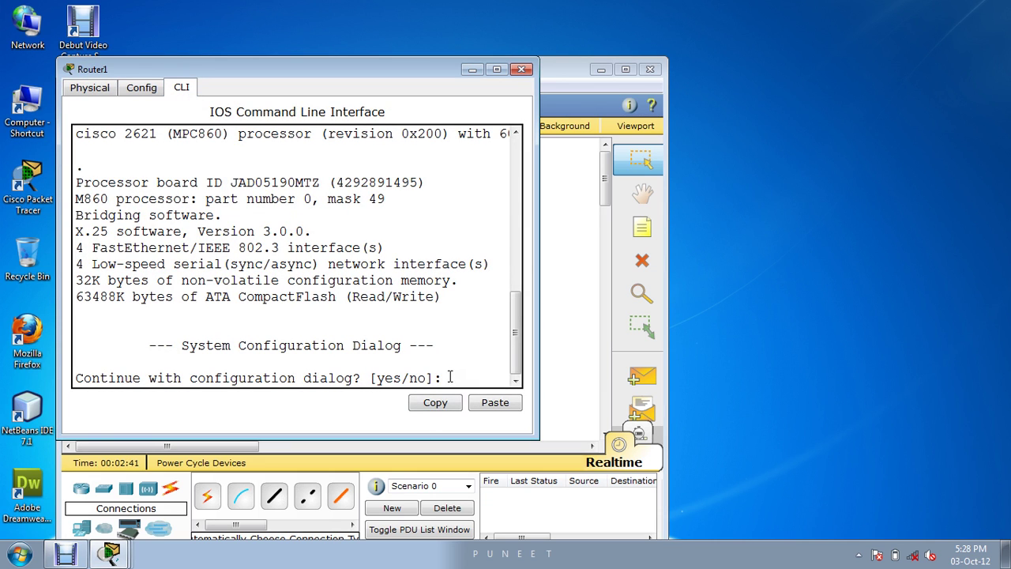
type("n")
key("Return")
key("Return")
key("Return")
key("Return")
key("Return")
key("Return")
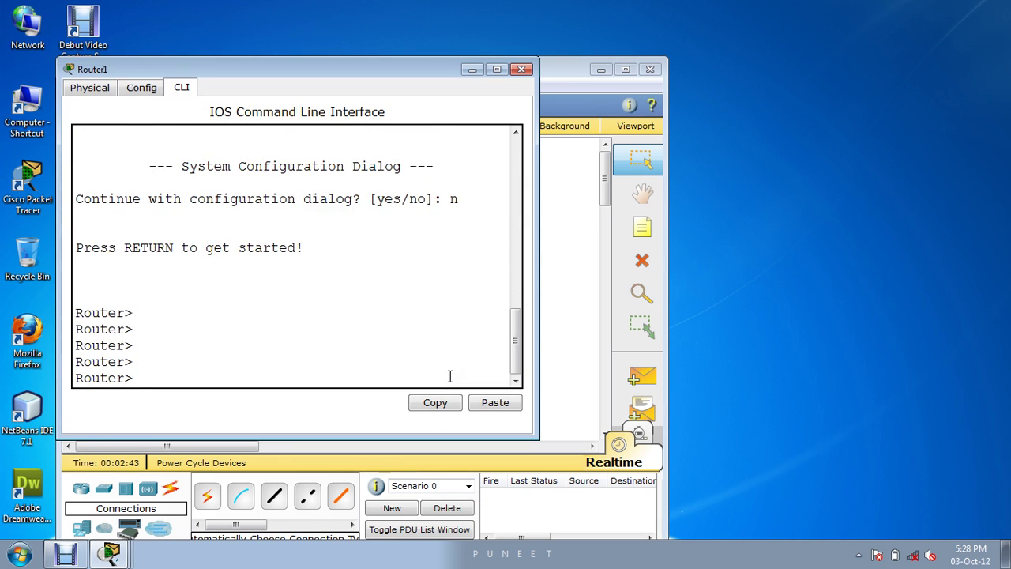
Step: Enter privileged mode on Router1 with en and try to enter configuration mode with conft
type("en")
key("Return")
type("conft")
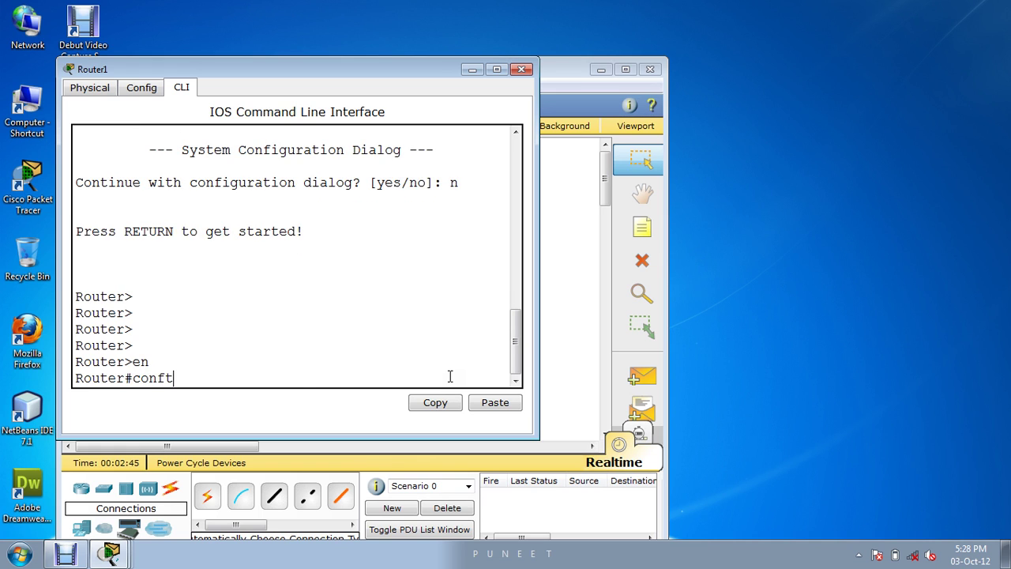
key("Return")
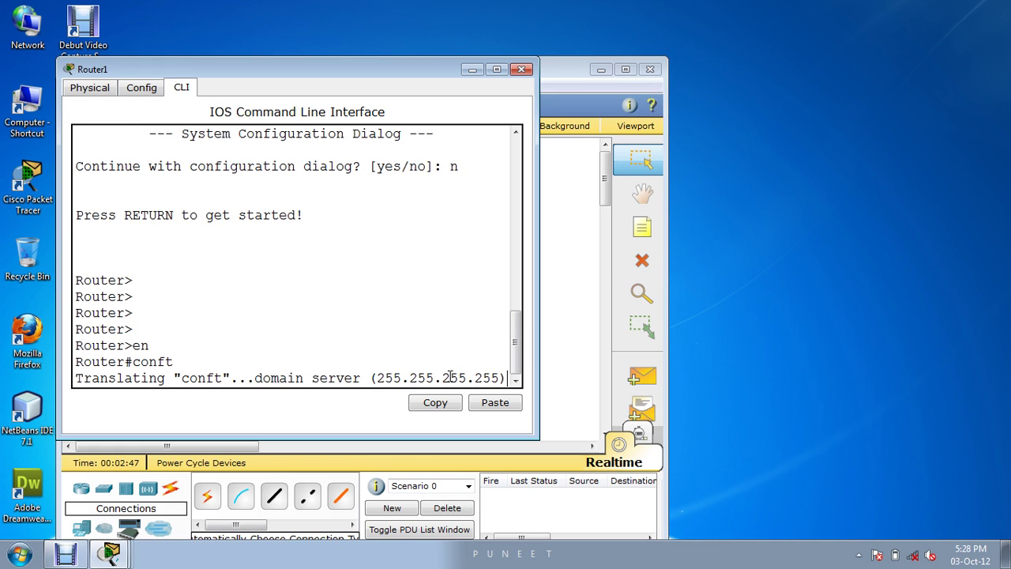
Step: Switch to Router2's command line and decline its initial configuration dialog with n
left_click(472, 69)
left_click(411, 225)
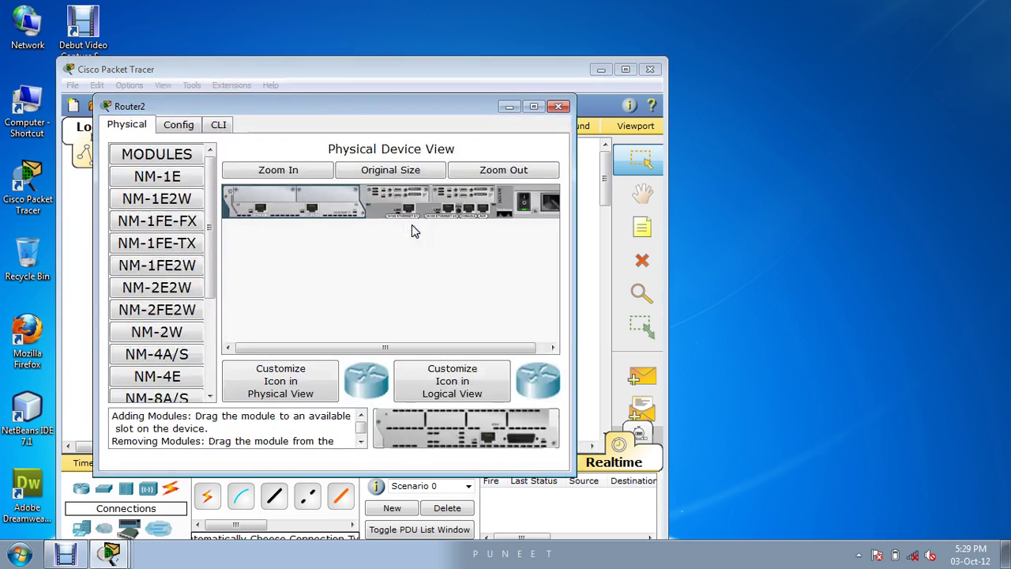
left_click(220, 124)
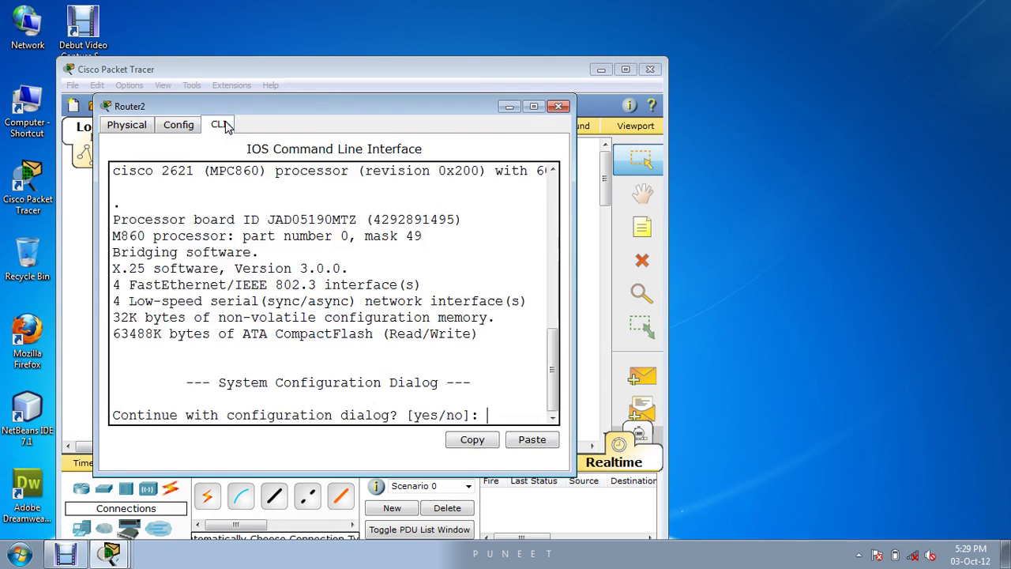
type("n")
key("Return")
key("Return")
key("Return")
key("Return")
key("Return")
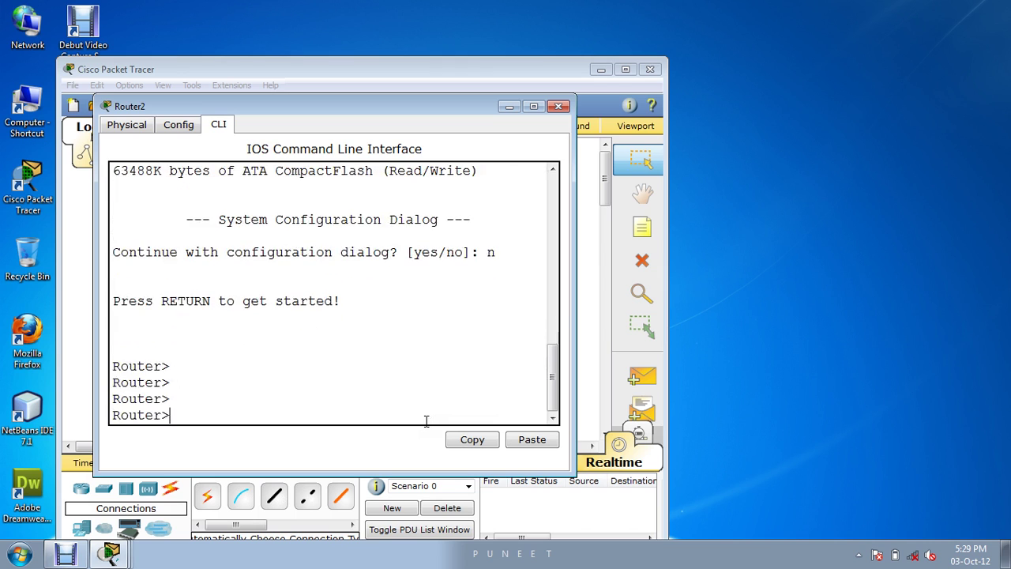
Step: Enter privileged mode on Router2 with en and start terminal configuration mode with conf
type("en")
key("Return")
type("conf")
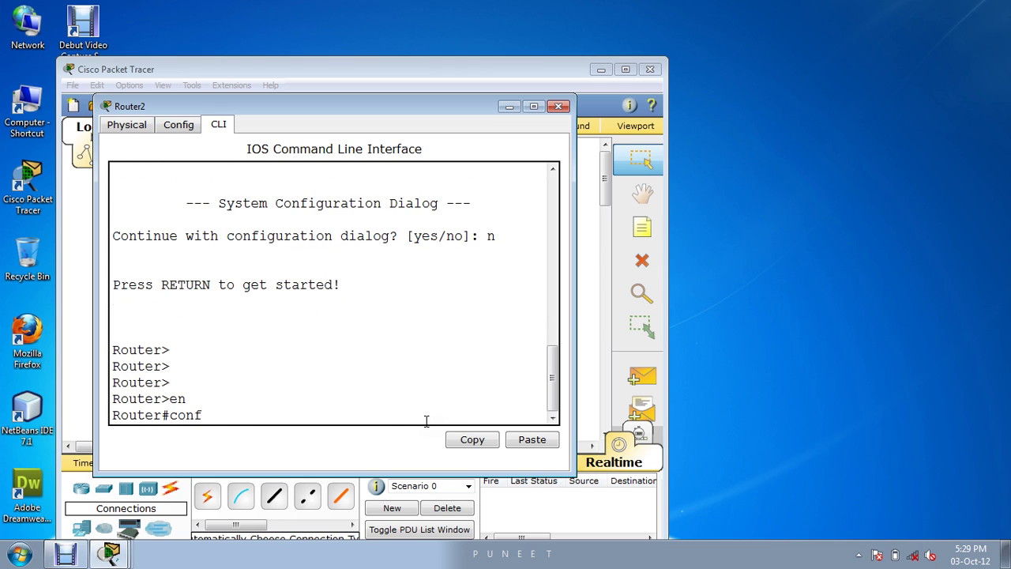
key("Return")
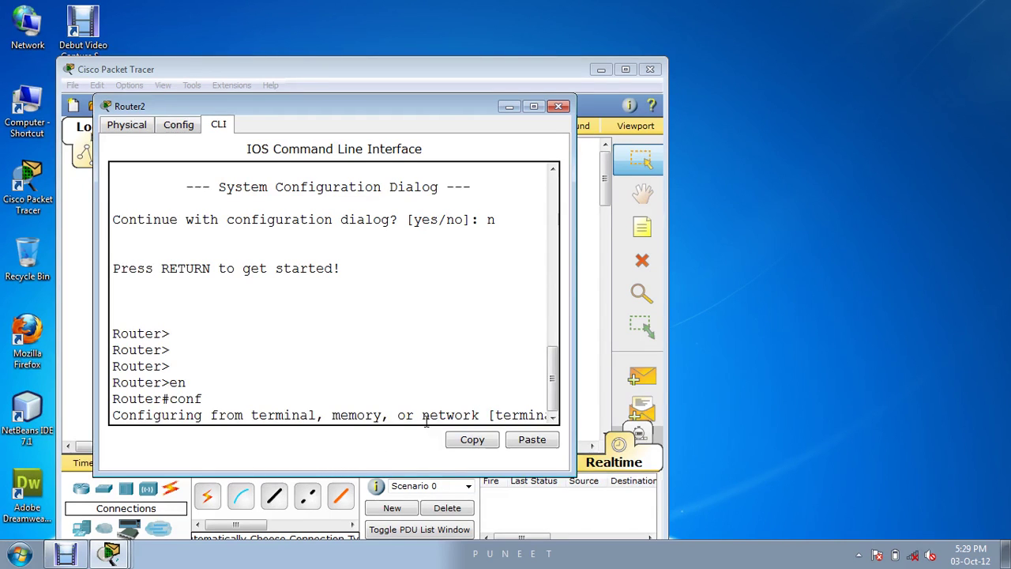
key("Return")
key("Return")
key("Return")
key("Return")
key("Return")
key("Return")
key("Return")
key("Return")
key("Return")
key("Return")
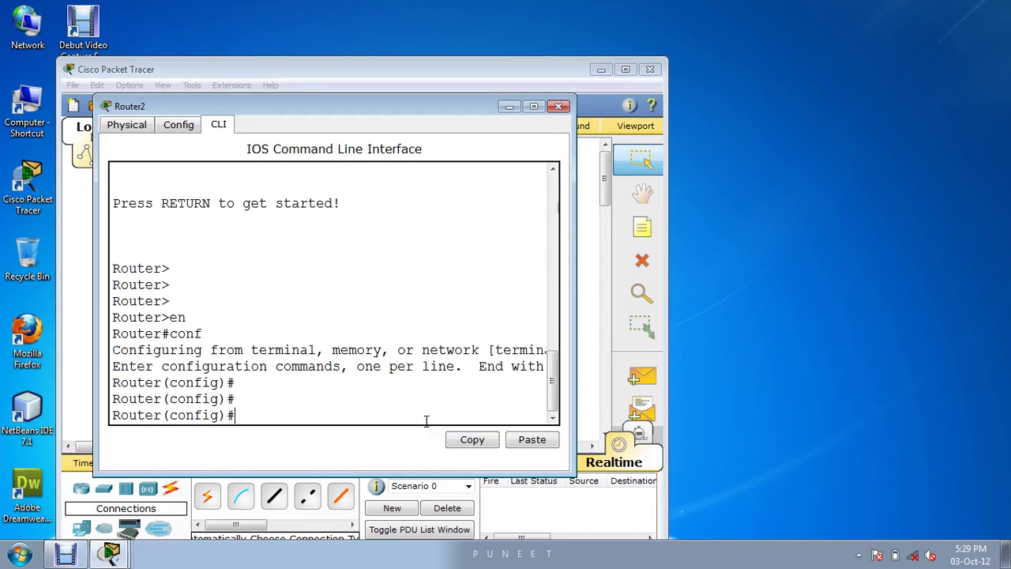
key("Return")
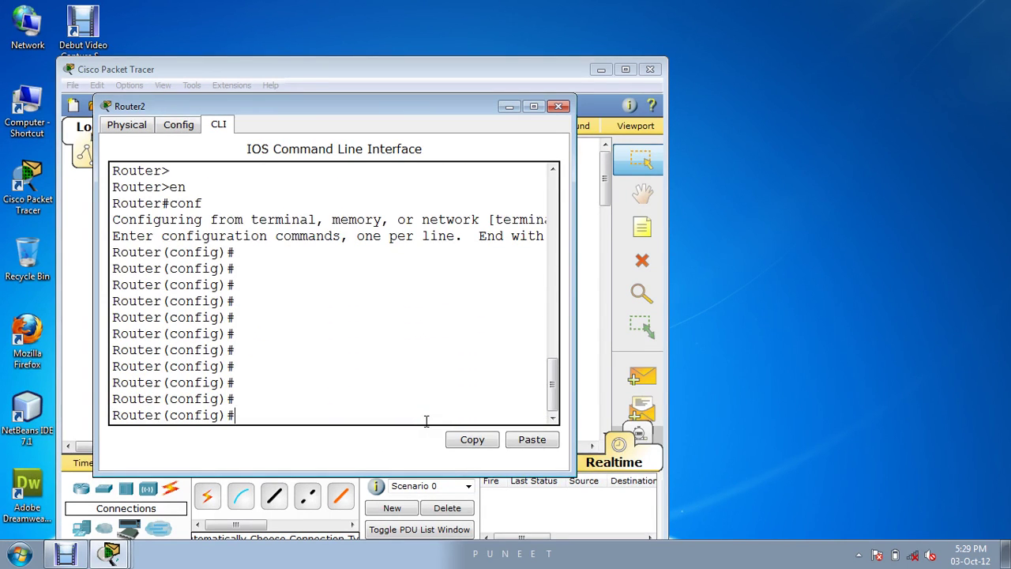
Step: Assign IP address 14.0.0.1 with mask 255.0.0.0 to Router2's interface f0/0 and enable it with no shut
type("int f0/0")
key("Return")
type("ip add ")
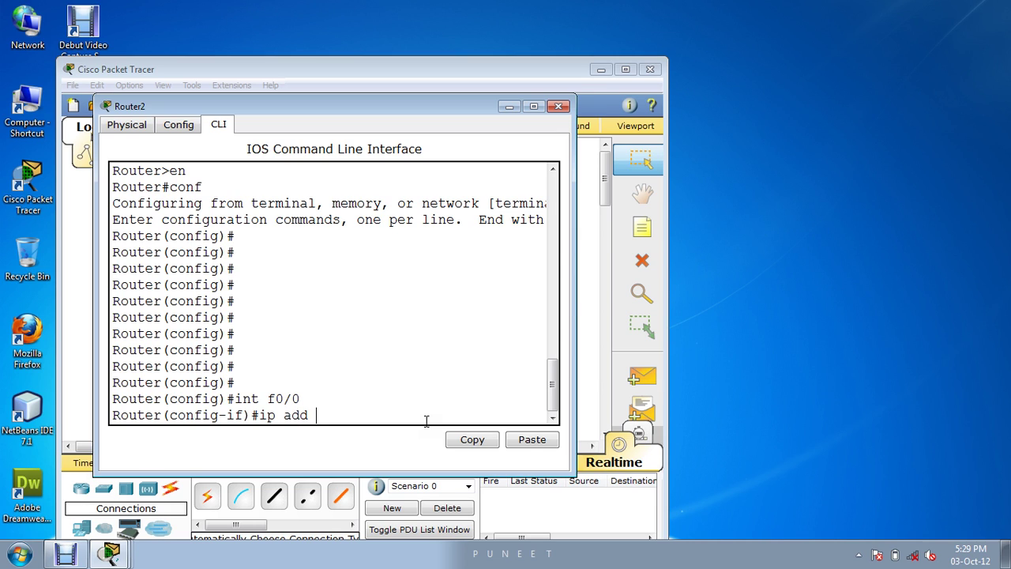
type("14.0.0.1 255.0.0.0")
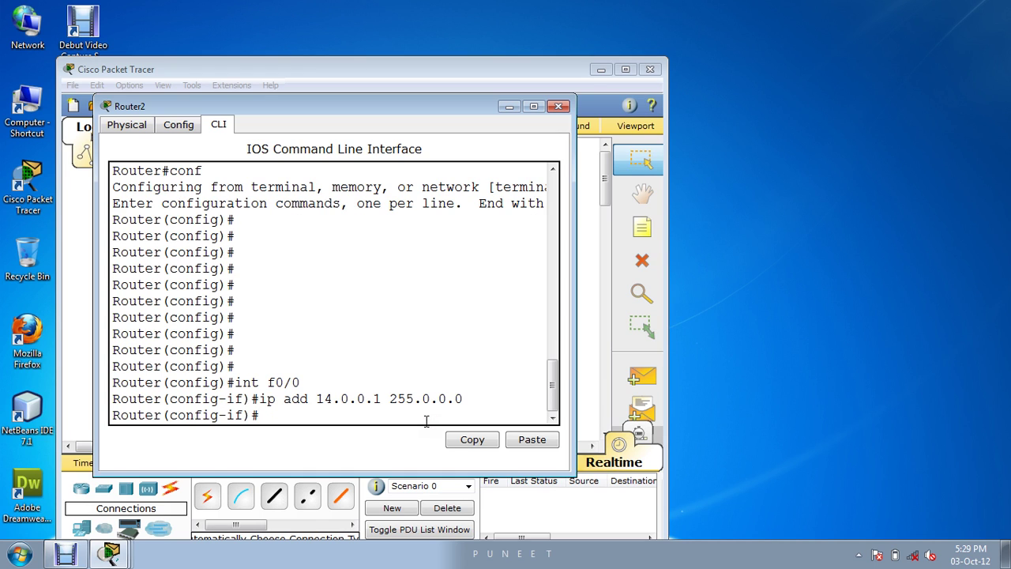
type("no shut")
key("Return")
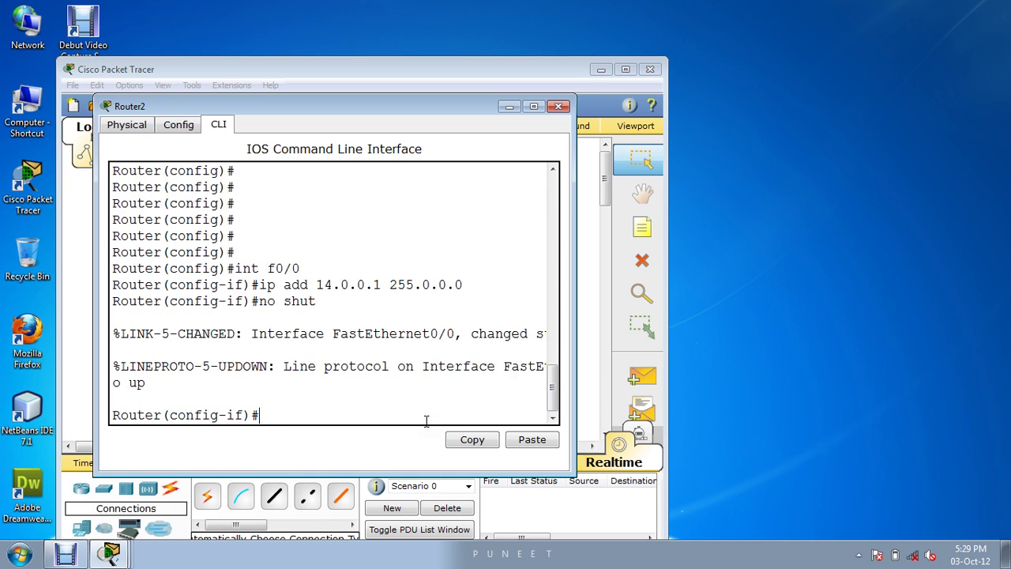
Step: Assign IP address 11.0.0.2 with mask 255.0.0.0 to Router2's serial interface s0/0
type("int s0/0")
key("Return")
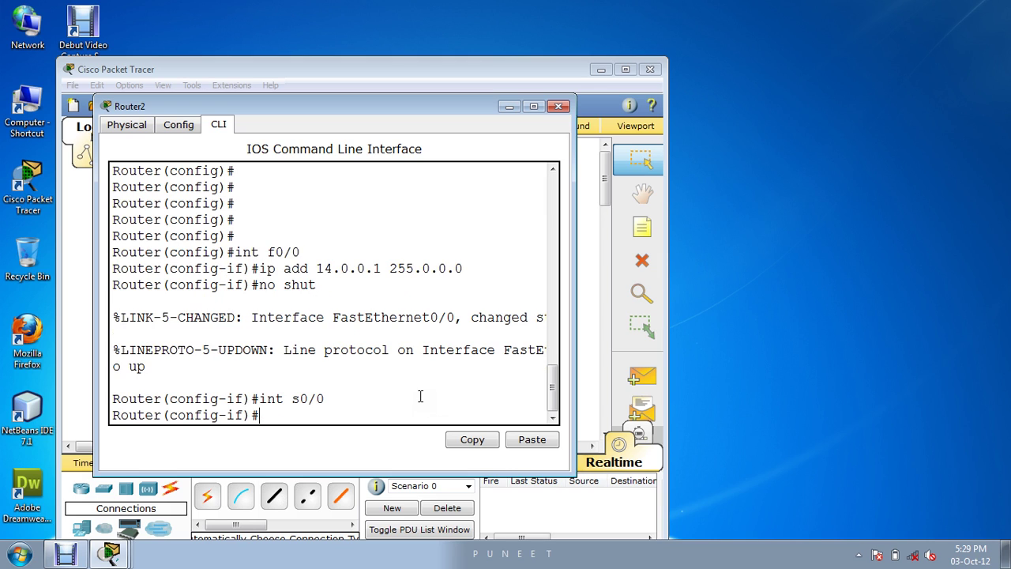
type("ip add 11.0.0.2 255.0.00")
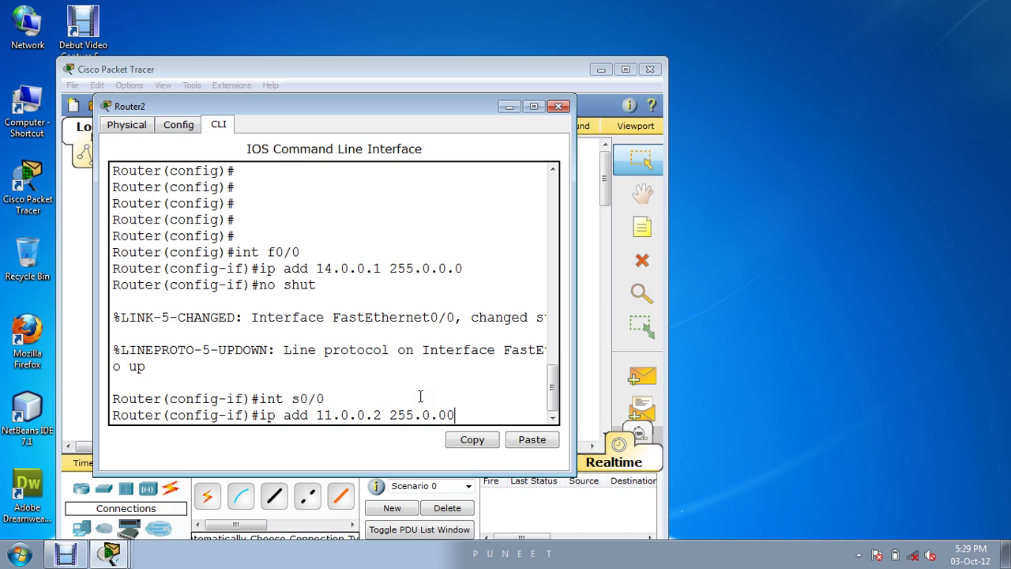
key("BackSpace")
type("0.0.0")
key("Return")
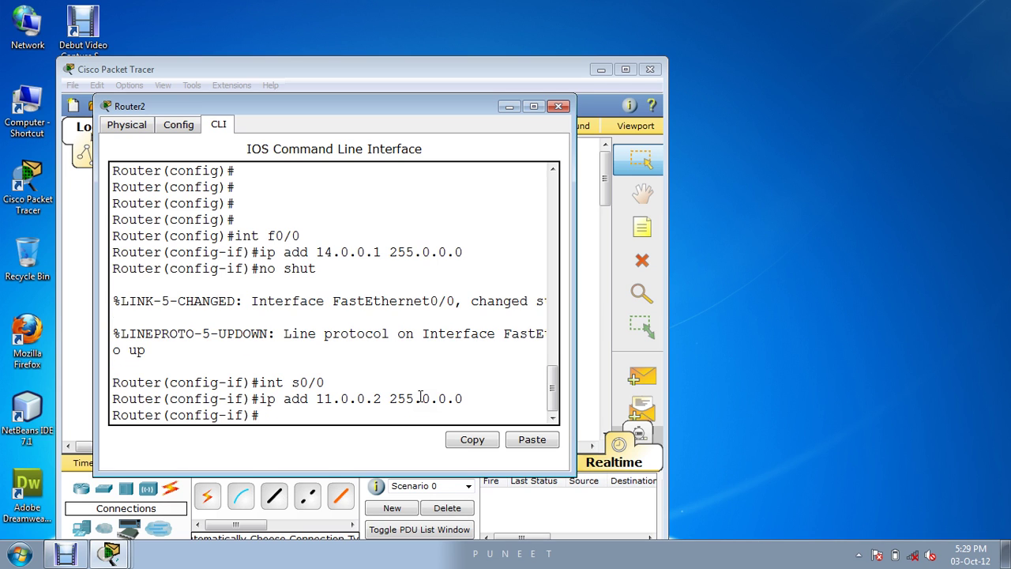
Step: Enable serial interface s0/0 on Router2 with no shut and exit interface configuration
type("no shut")
key("Return")
type("e")
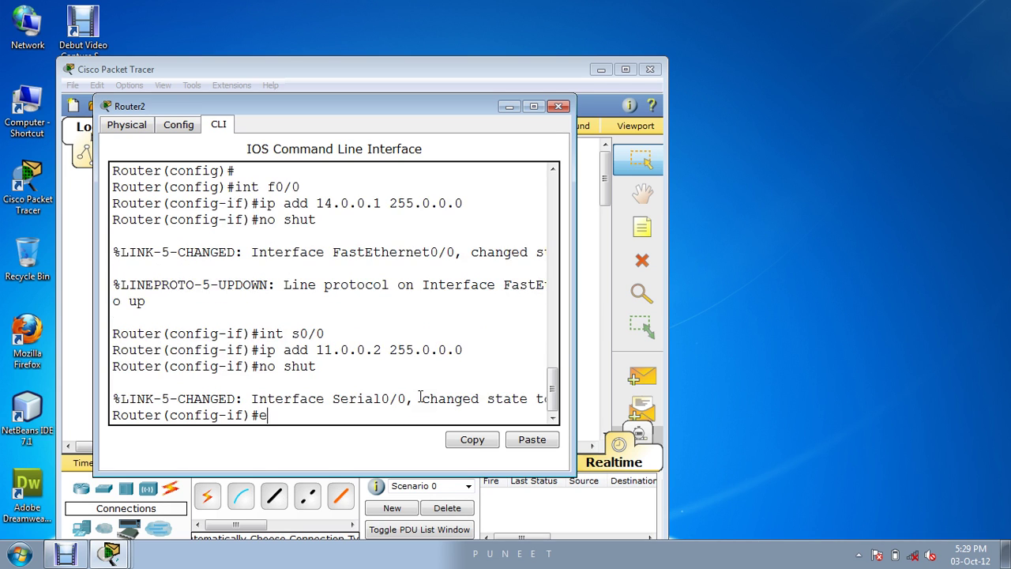
type("xit")
key("Return")
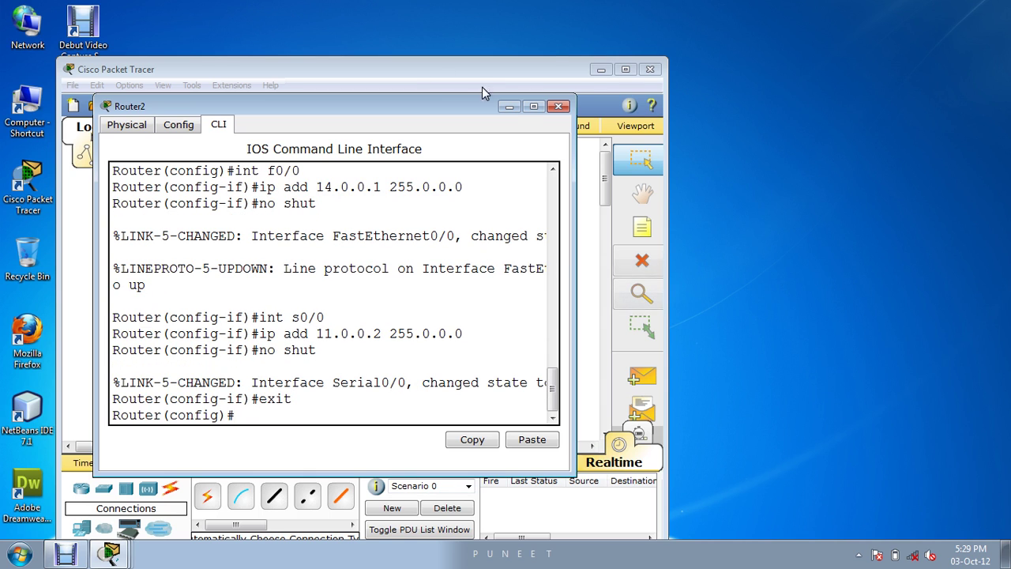
Step: Return to Router1's command line and enter global configuration mode with conf t
left_click(509, 106)
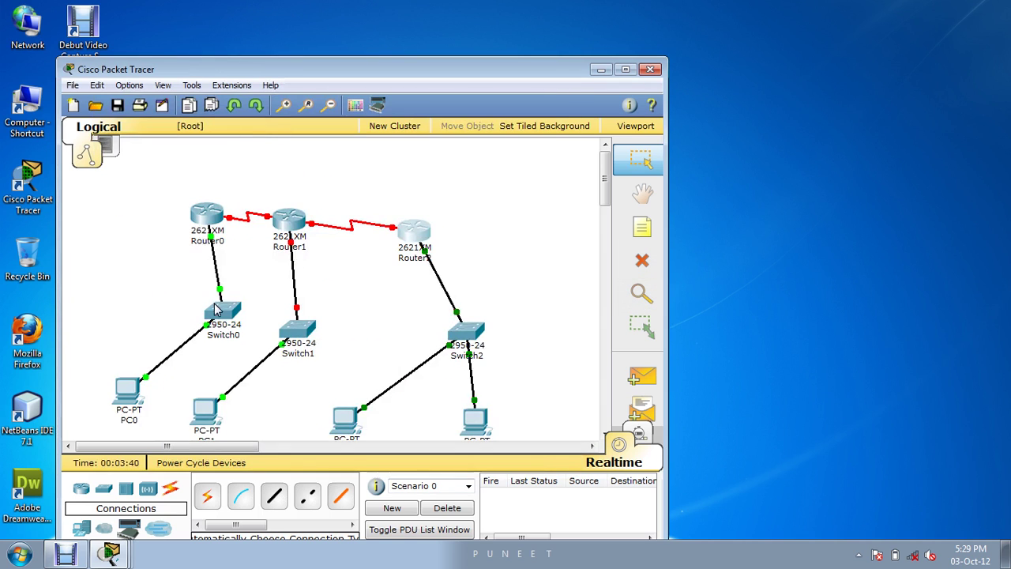
left_click(289, 227)
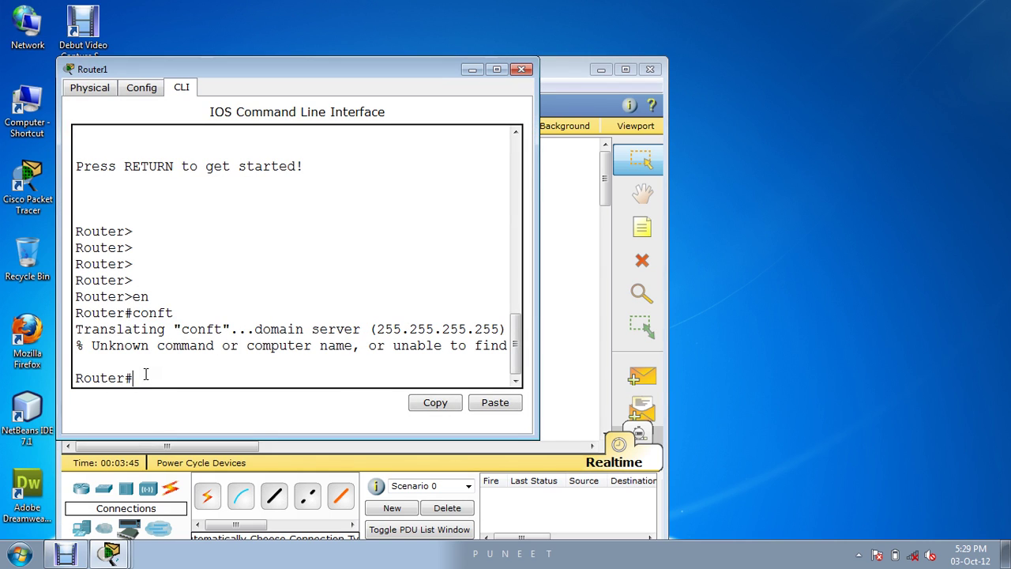
type("conf t")
key("Return")
Step: Assign IP address 13.0.0.1 with mask 255.0.0.0 to Router1's interface f0/0
type("in")
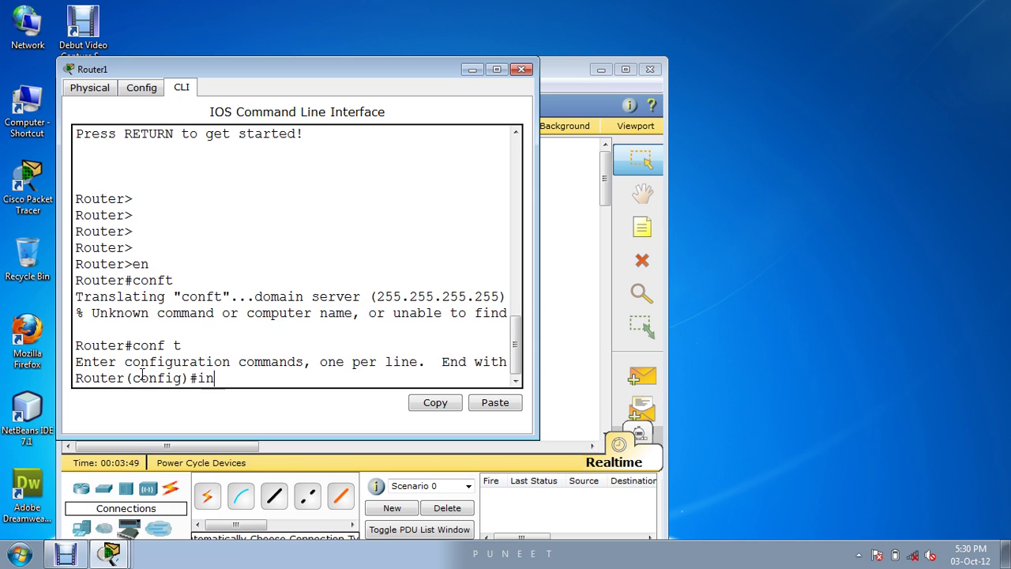
type("t f0/0")
key("Return")
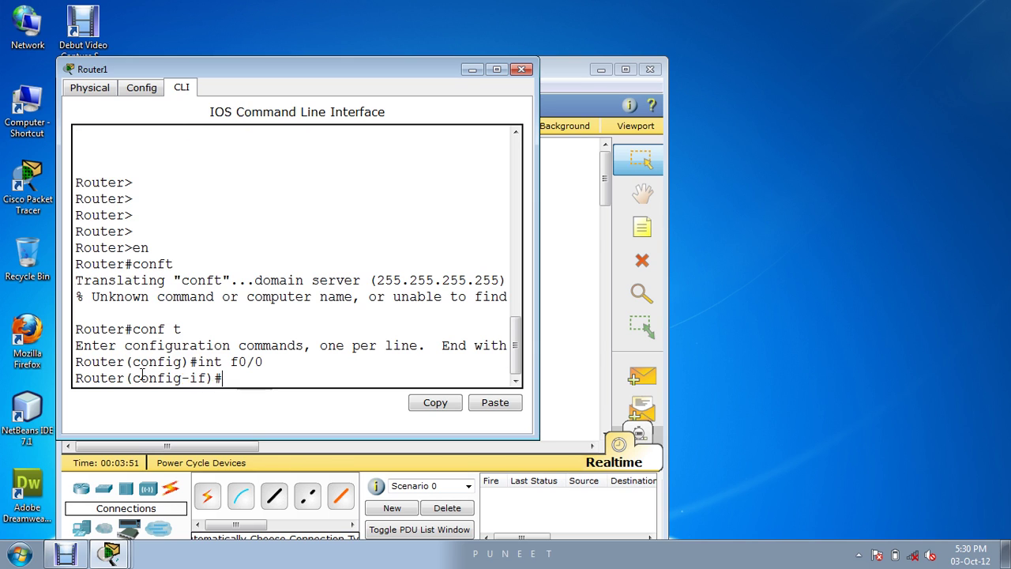
type("ip add 12.0.0.1")
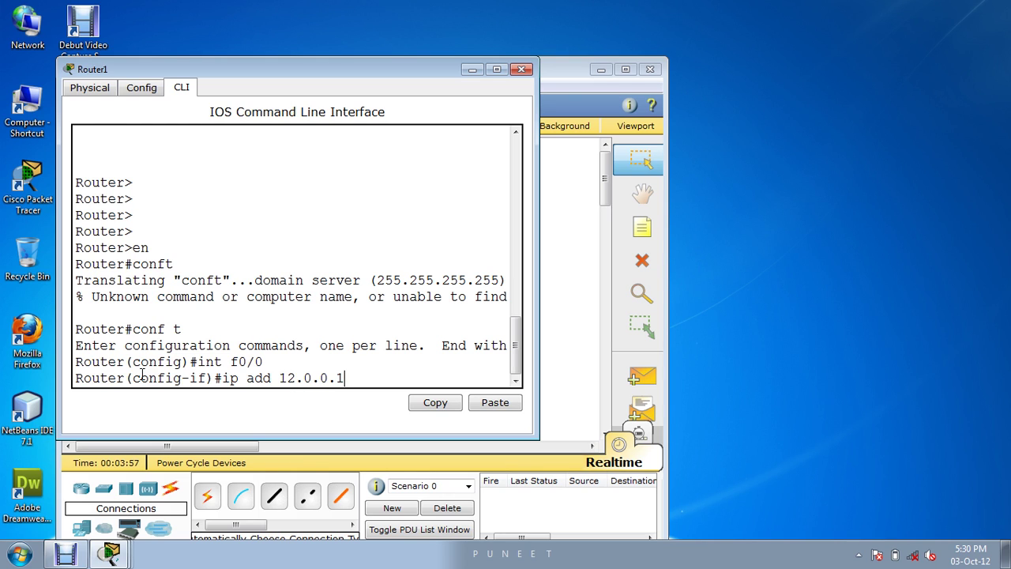
key("BackSpace")
key("BackSpace")
key("BackSpace")
type("3.0.0.1 255.0.0.0")
key("Return")
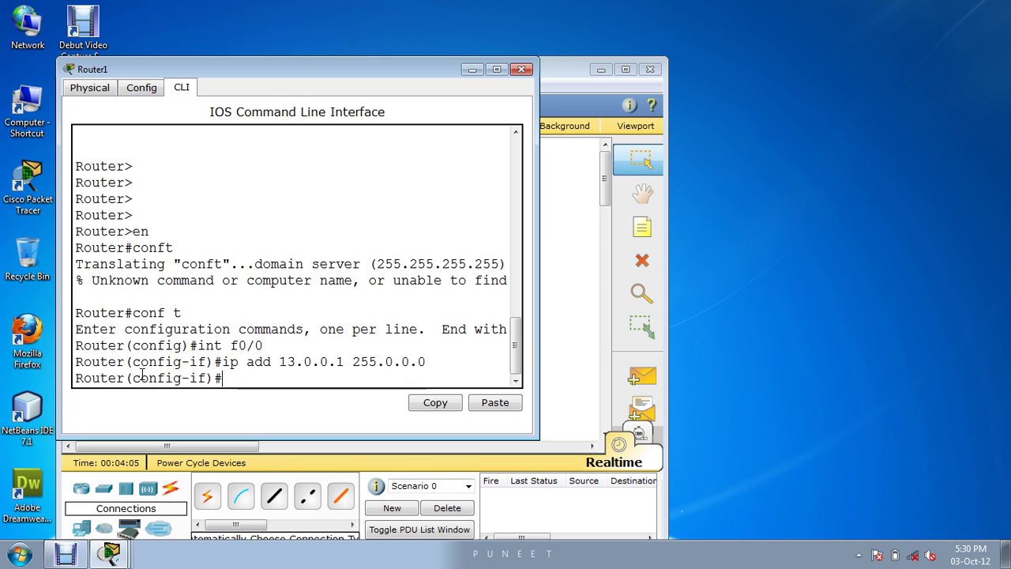
Step: Enable interface f0/0 on Router1 with the no shut command
type("no sut")
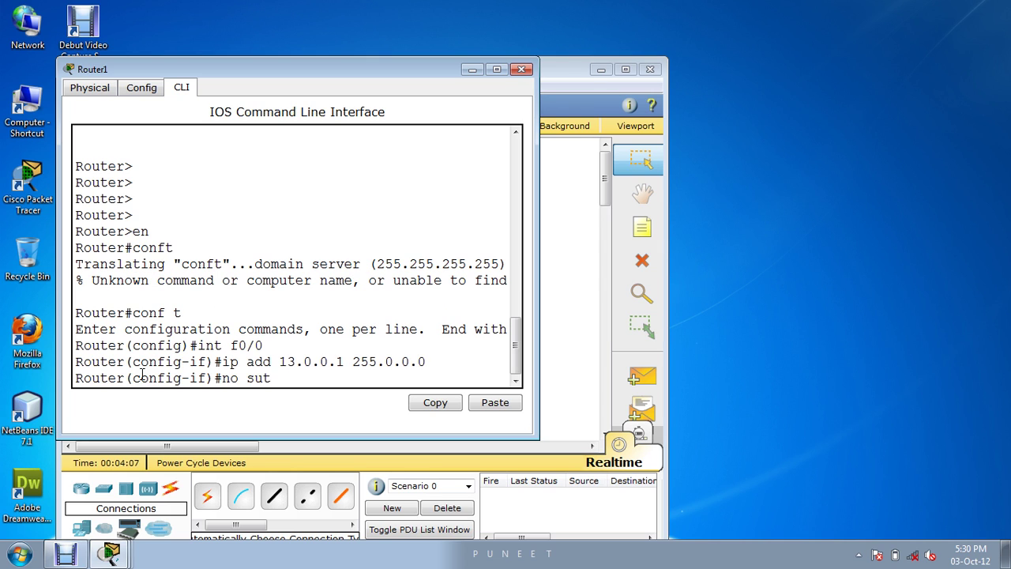
key("BackSpace")
key("BackSpace")
type("hut")
key("Return")
Step: Assign IP address 10.0.0.2 with mask 255.0.0.0 to Router1's serial interface s0/0 and enable it with no shut
type("int s0/0")
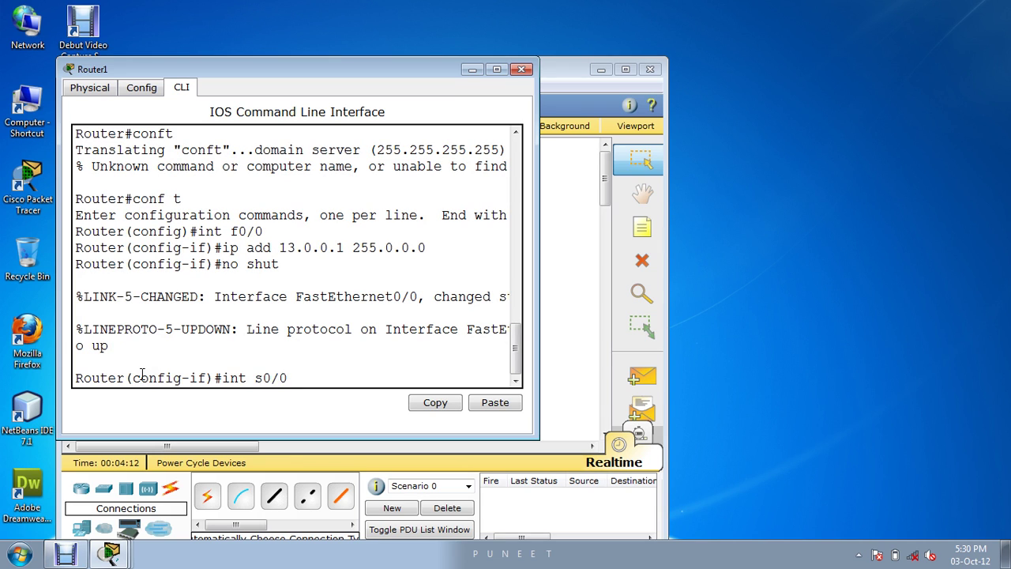
key("Return")
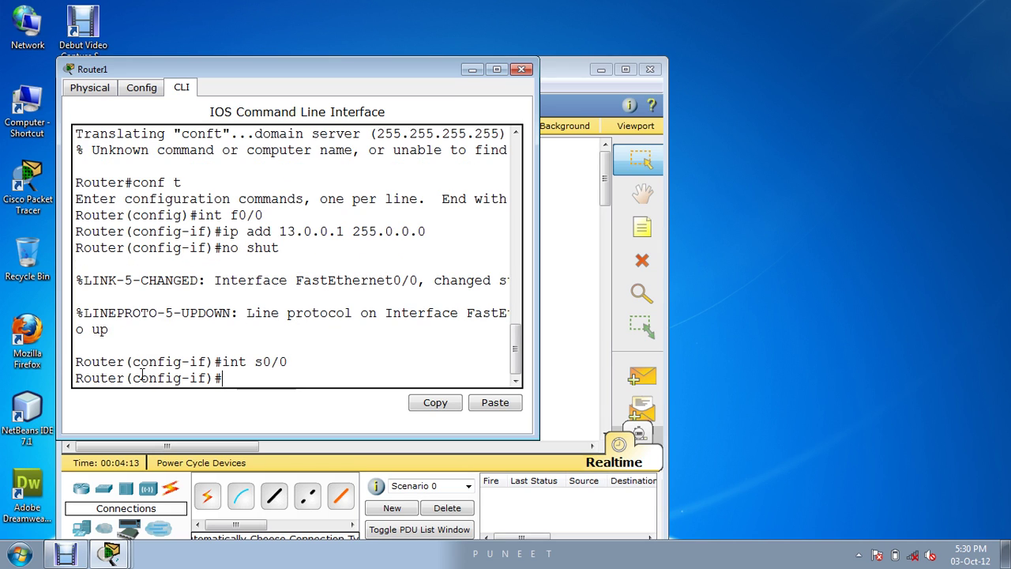
type("ip add 10")
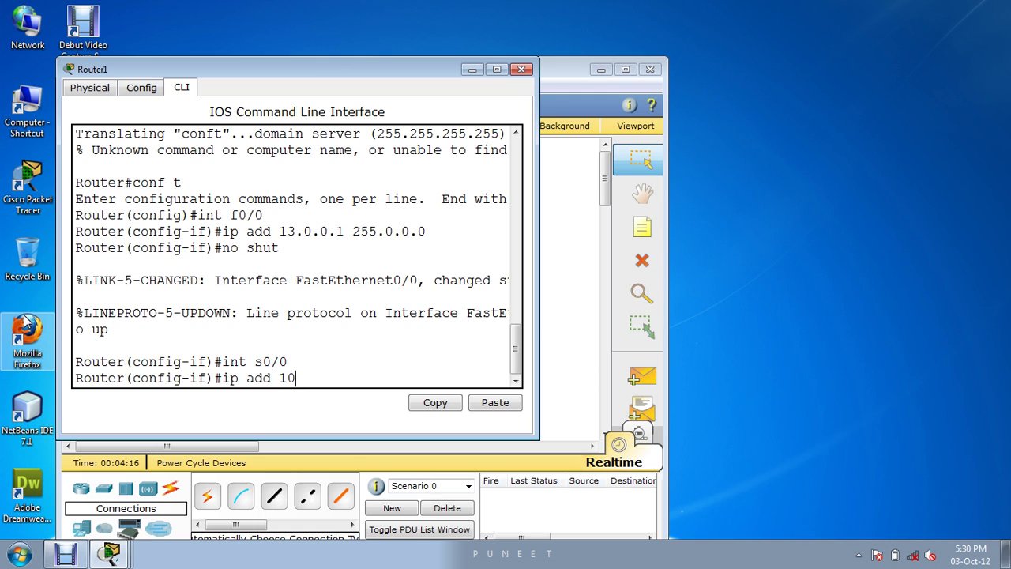
key("BackSpace")
type("0.0.0.2 255.0.0.0")
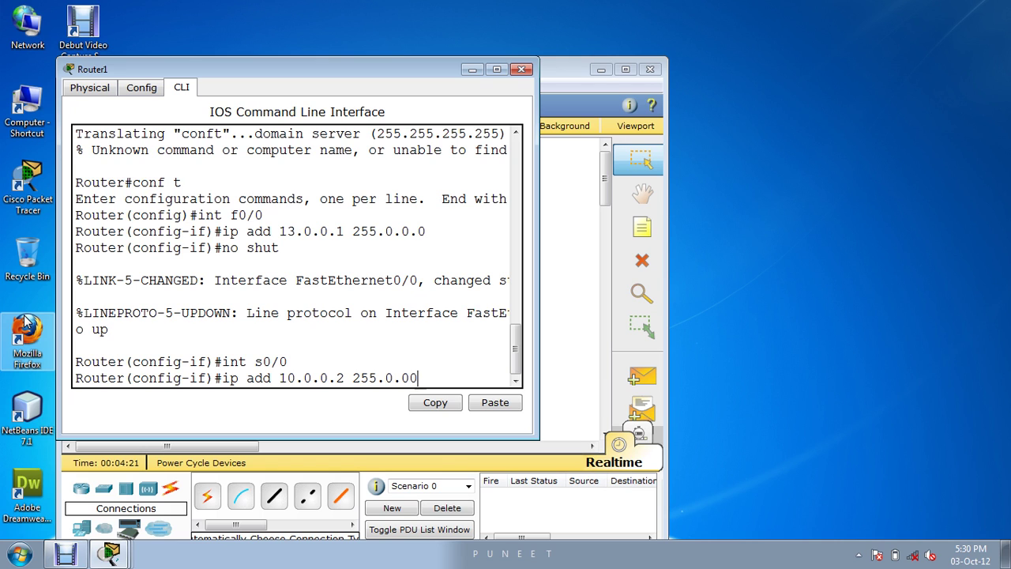
type(".0")
key("Return")
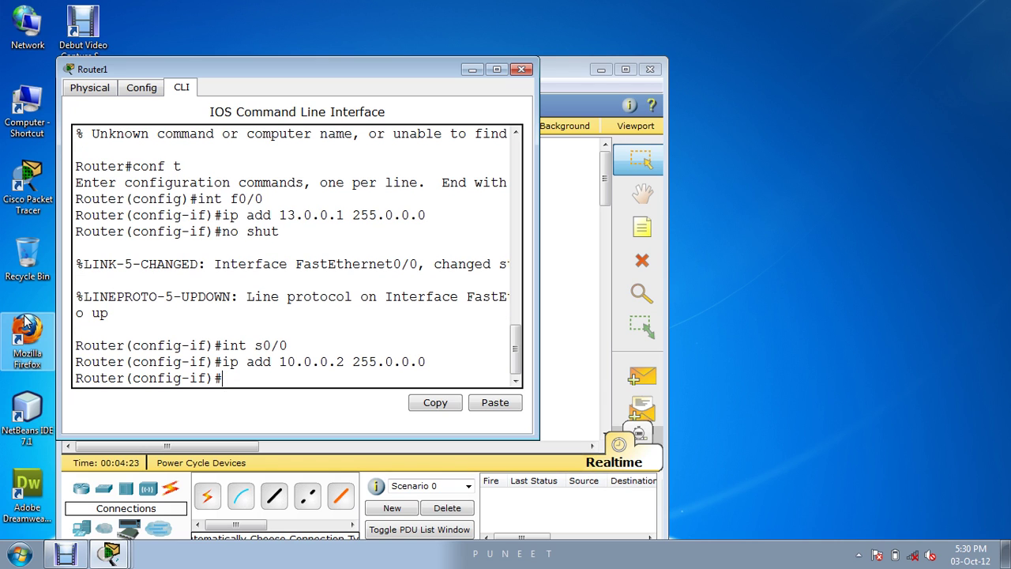
type("no shut")
key("Return")
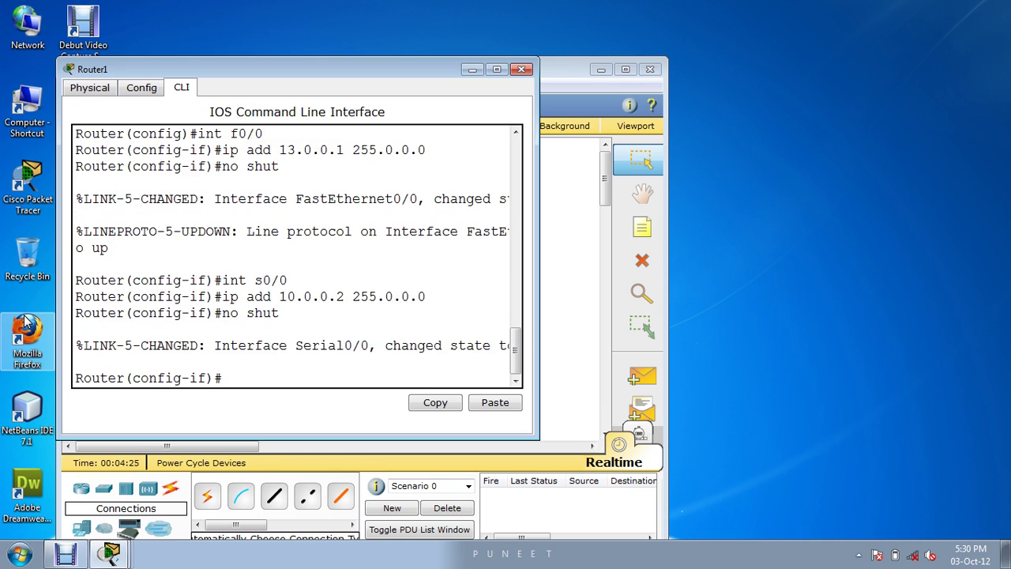
Step: Assign IP address 11.0.0.1 with mask 255.0.0.0 to Router1's serial interface s0/1
type("int s0/1")
key("Return")
type("ip ")
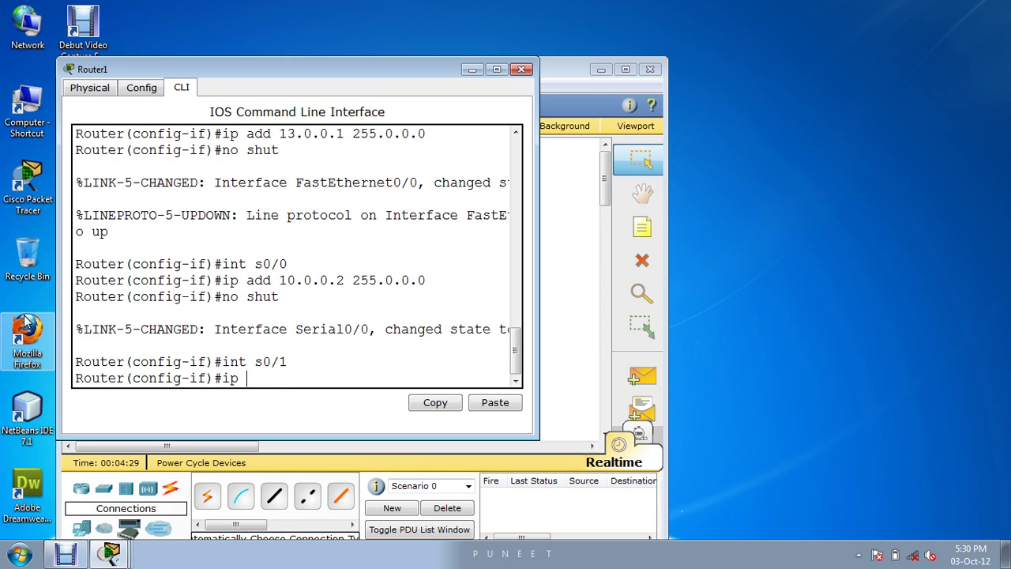
type("add 111")
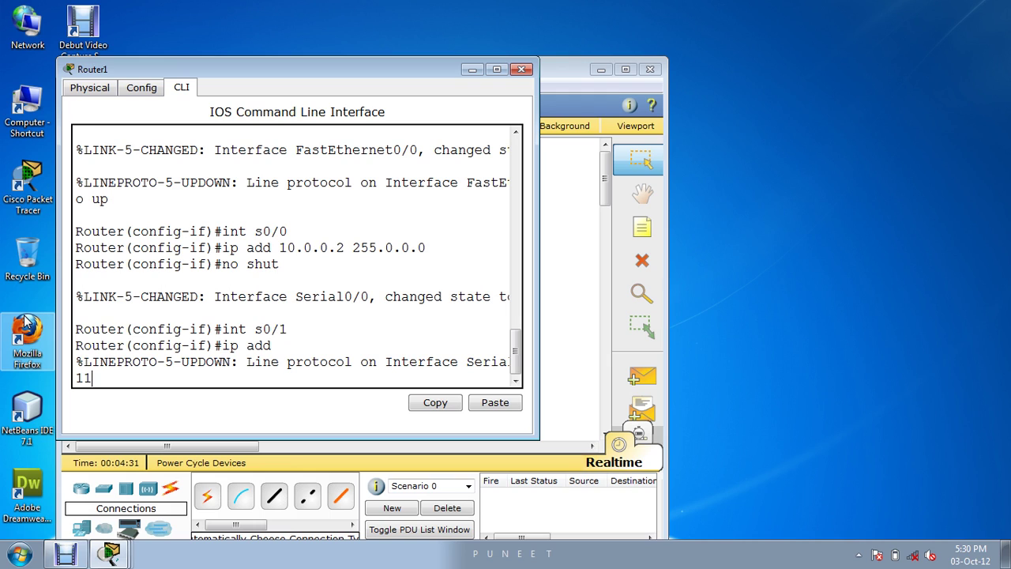
type(".0.0.1 255.0.0.0")
key("Return")
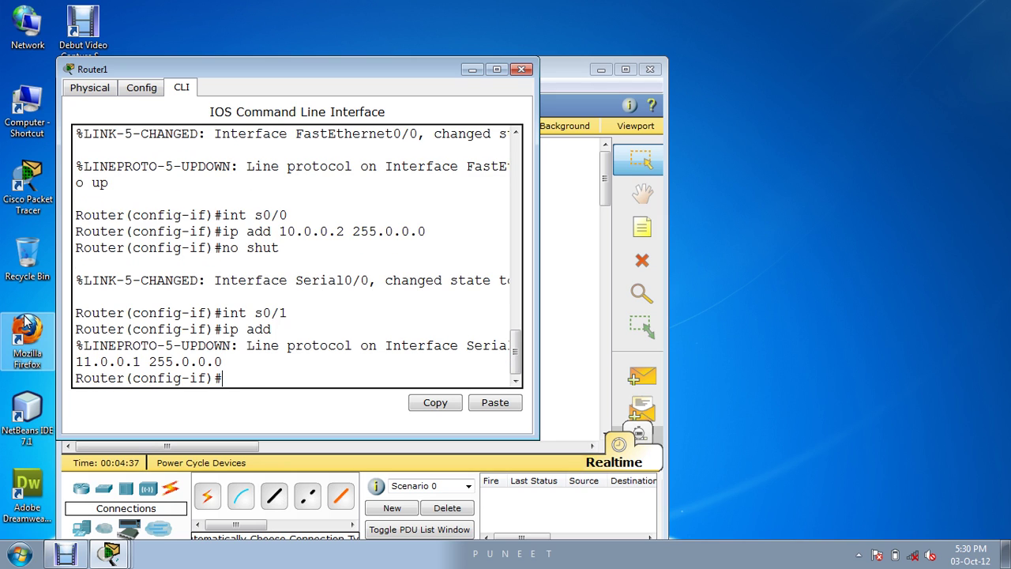
Step: Enable Router1's interface s0/1 with no shut and set its clock rate to 64000
type("no sut")
key("BackSpace")
key("BackSpace")
type("hut")
key("Return")
type("c")
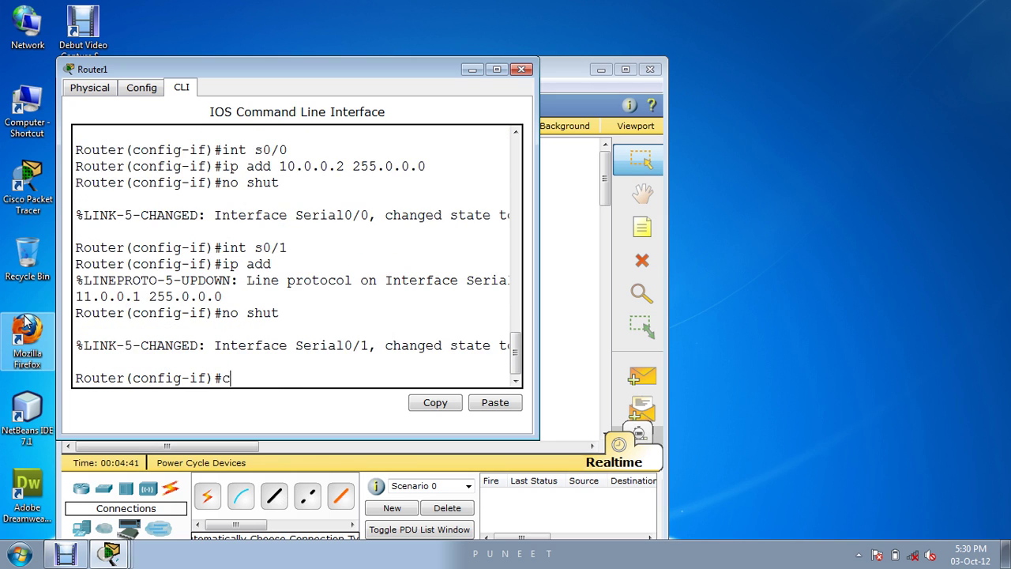
type("lock rate  64000")
key("Return")
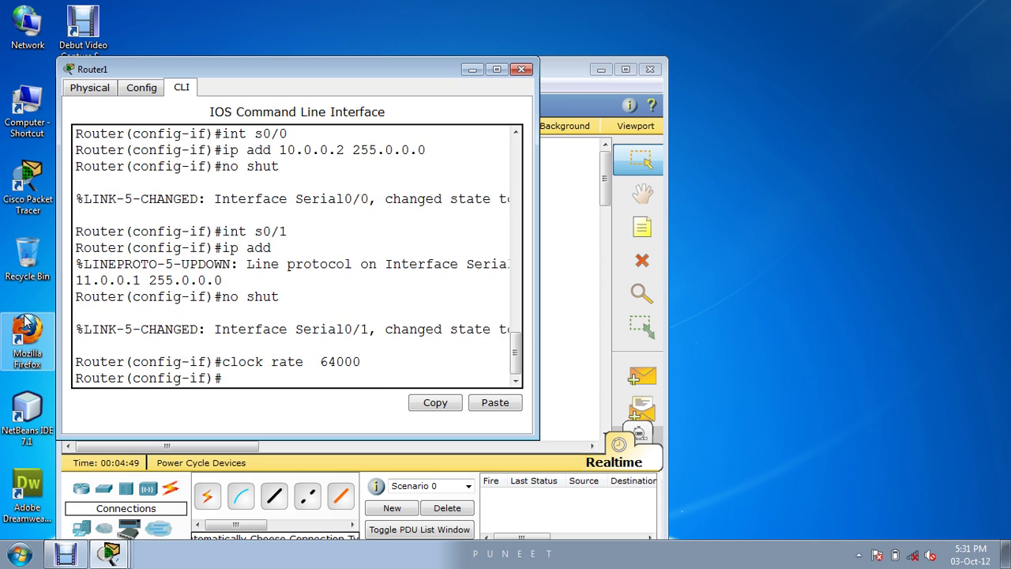
Step: Leave configuration mode on Router1 and minimize its window to return to the topology
key("ctrl+z")
key("Return")
key("Return")
key("Return")
key("Return")
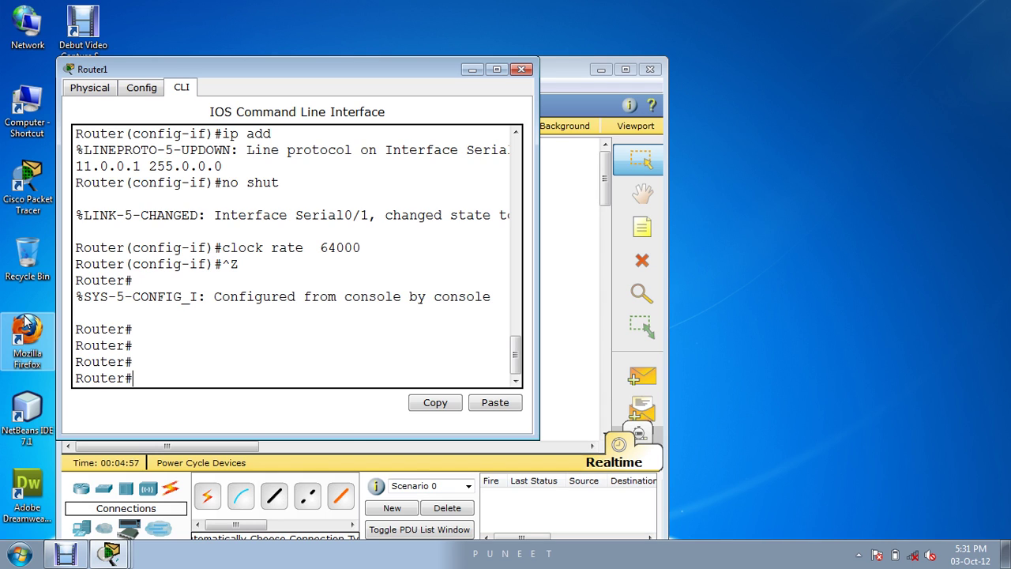
left_click(471, 68)
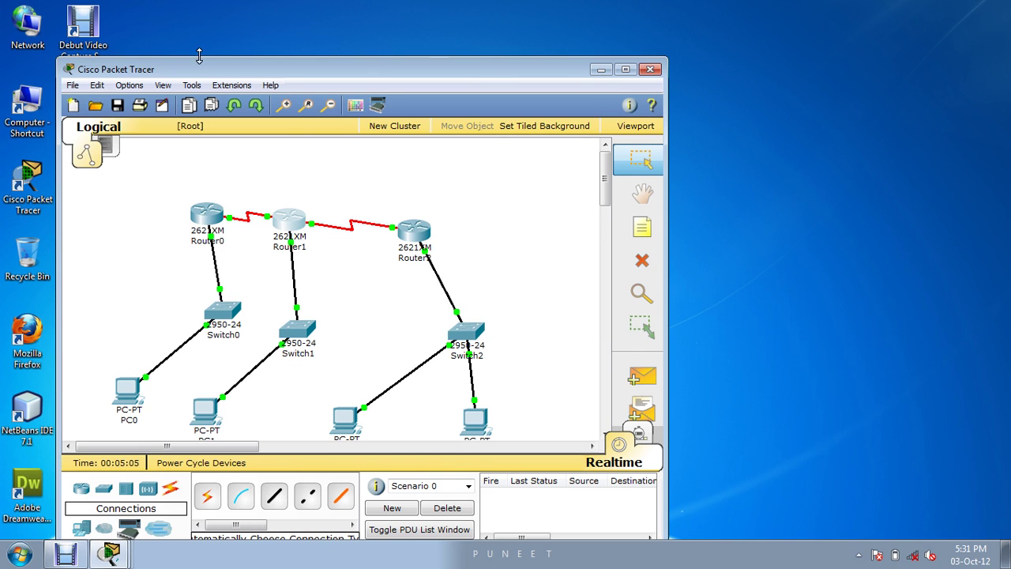
Step: Open Router0's command line, exit interface configuration and start OSPF process 100 with router ospf 100
left_click(208, 214)
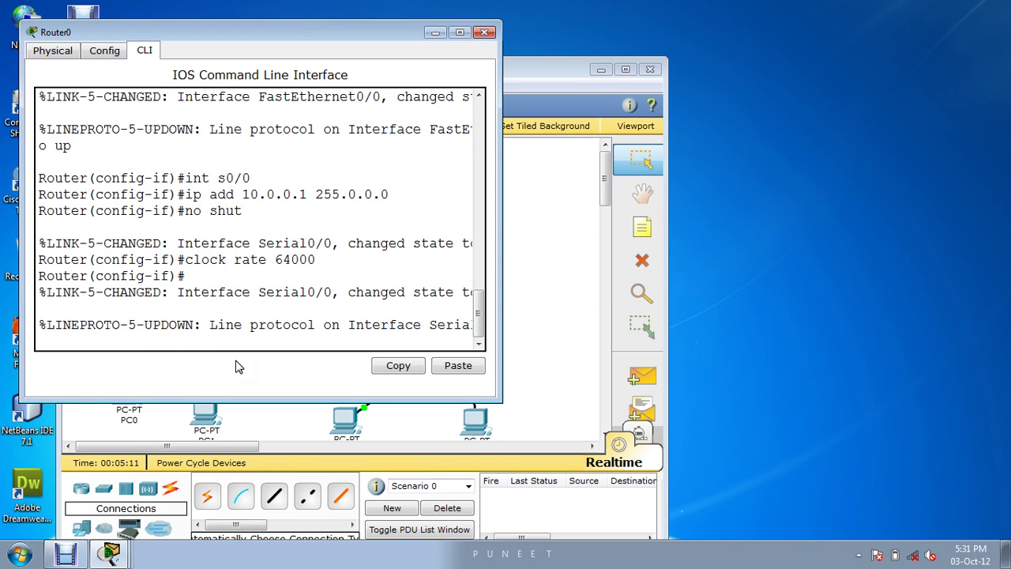
key("Return")
key("Return")
key("Return")
key("Return")
key("Return")
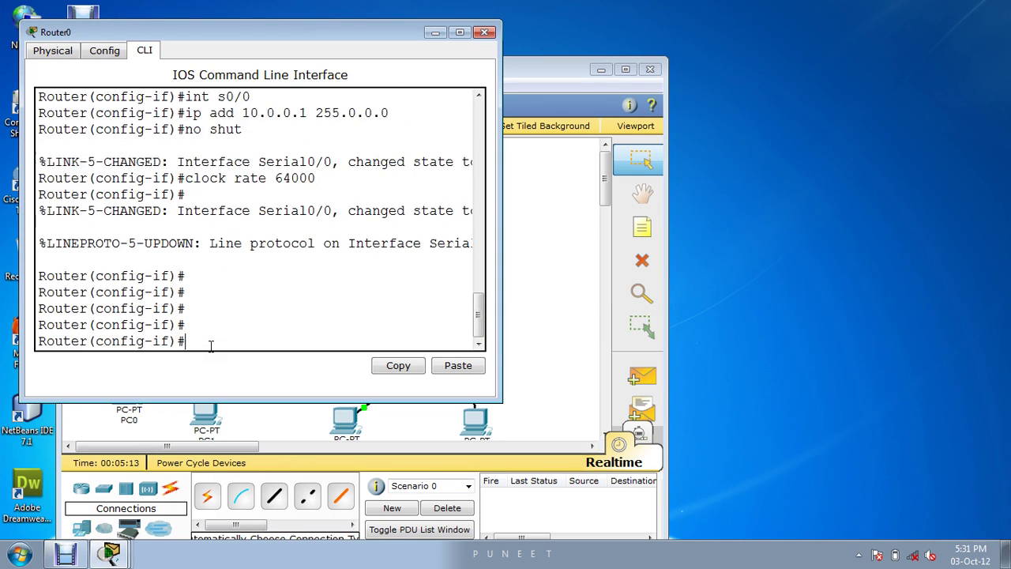
type("exit")
key("Return")
type("router ospf")
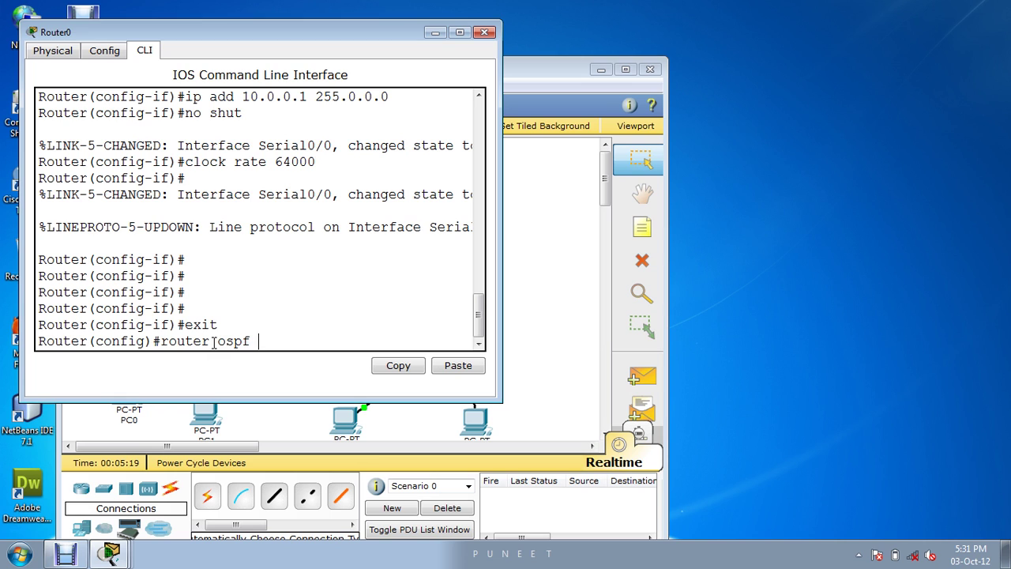
type(" 100")
key("Return")
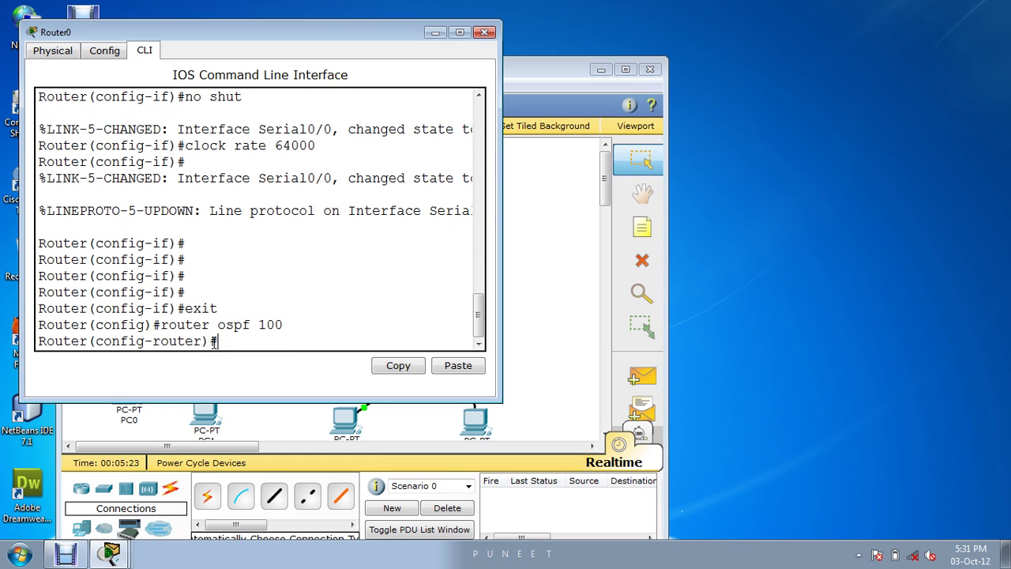
Step: Add network 10.0.0.0 with 255.0.0.0 in area 1 to Router0's OSPF process
type("net 10.0.0.0 255.0.0.")
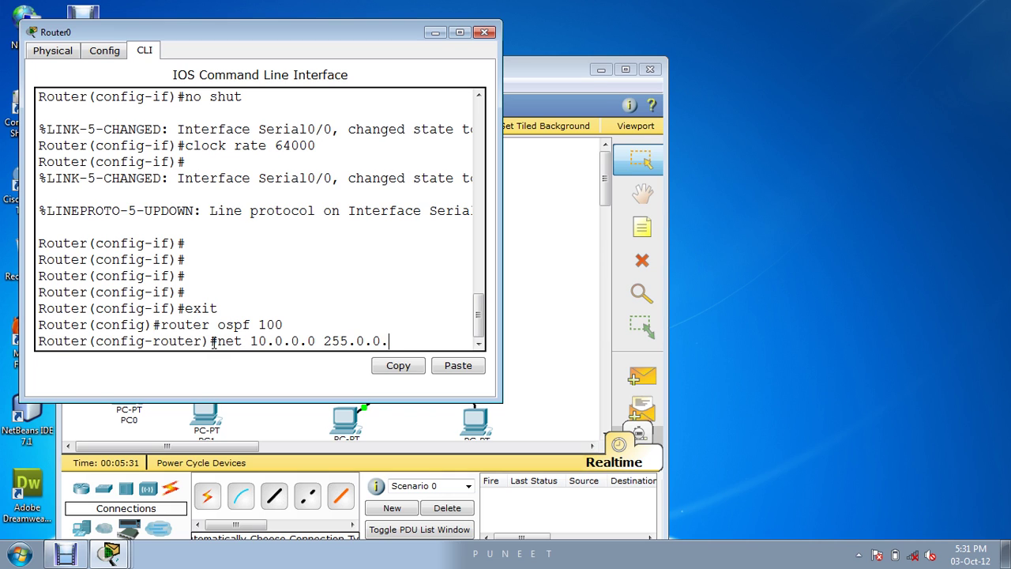
type("0 area 1")
key("Return")
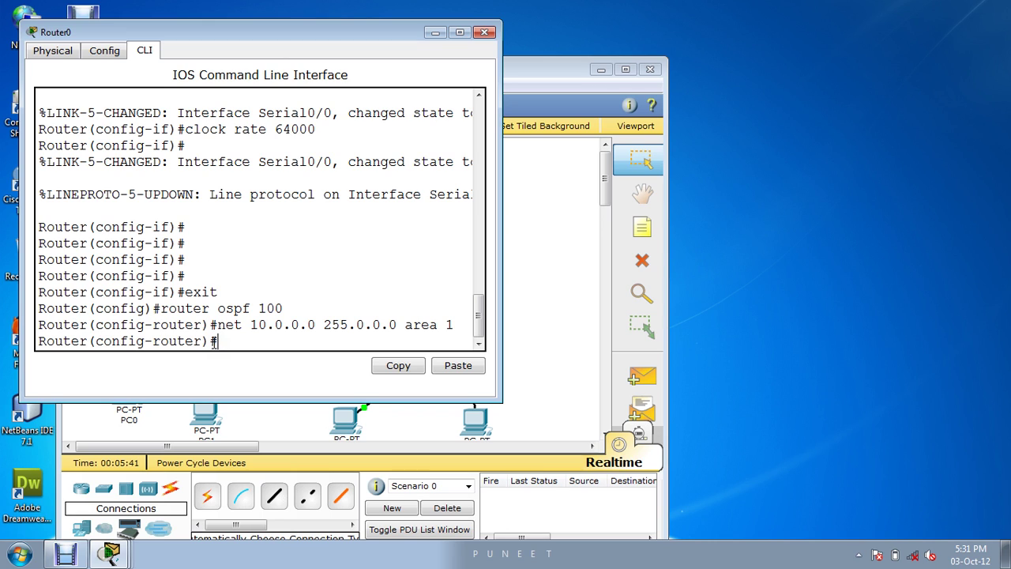
Step: Add network 12.0.0.0 with 255.0.0.0 in area 1 to Router0's OSPF process and return to privileged mode
key("Up")
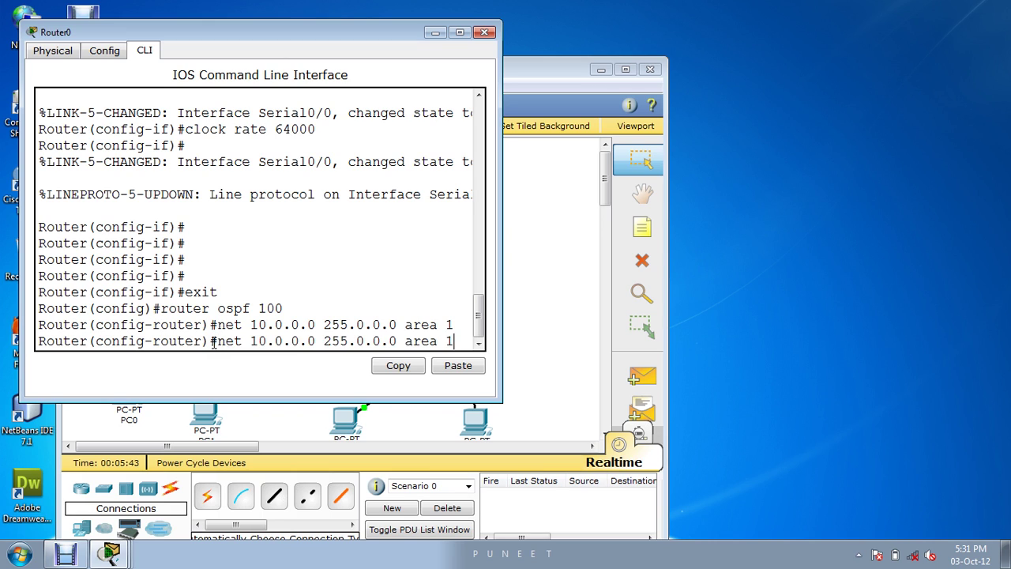
key("Left")
key("Left")
key("Left")
key("Left")
key("Left")
key("Left")
key("BackSpace")
type("2")
key("Return")
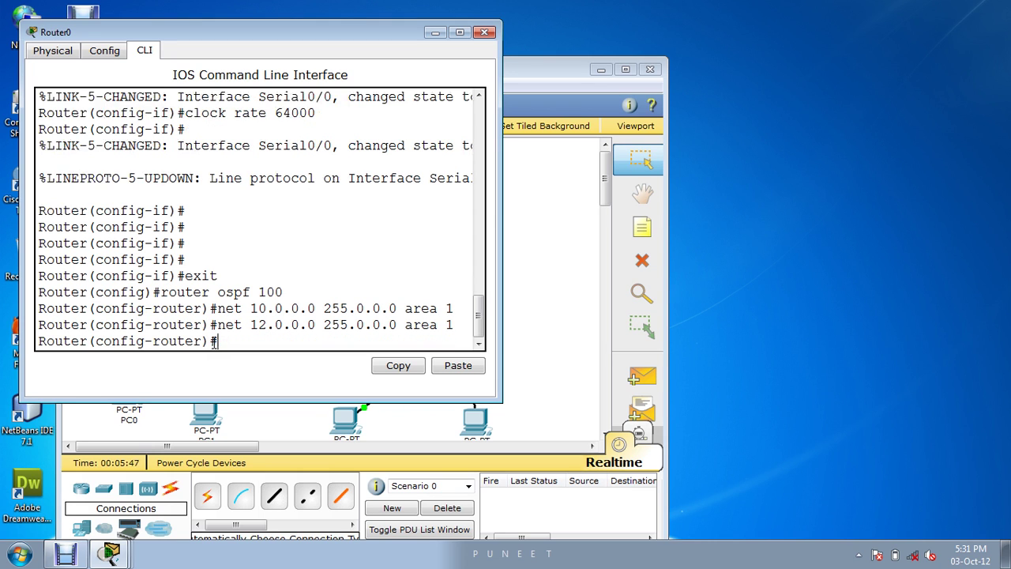
key("ctrl+z")
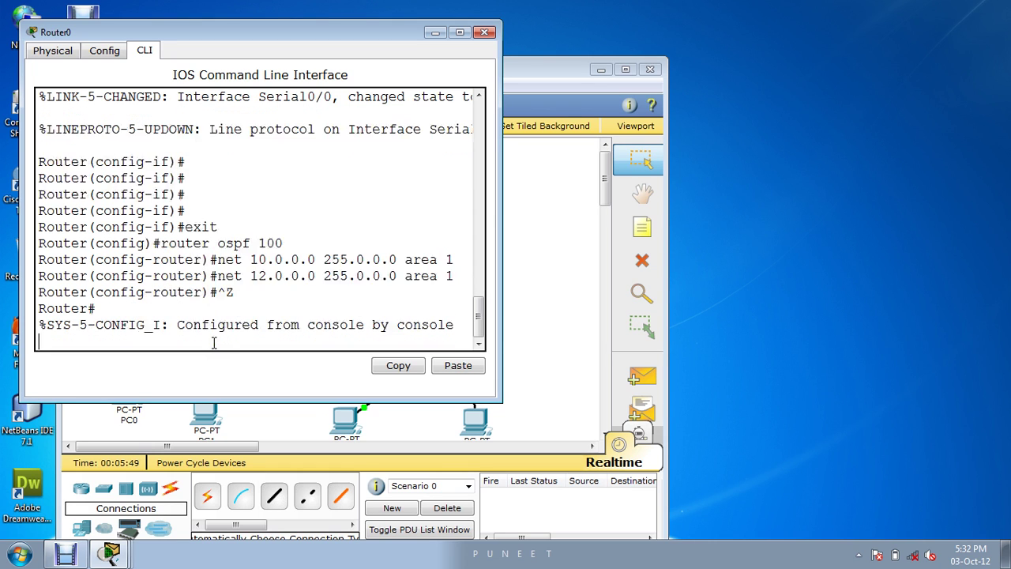
key("Return")
key("Return")
key("Return")
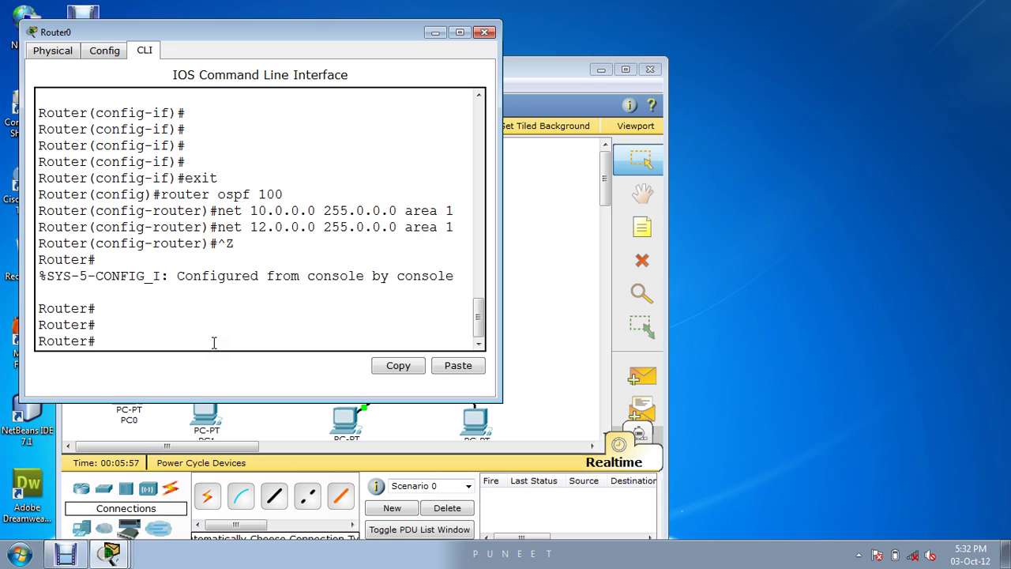
Step: Display Router0's running configuration with sh run and page through it to check the OSPF network entries
type("sh ip")
key("BackSpace")
key("BackSpace")
type("run")
key("Return")
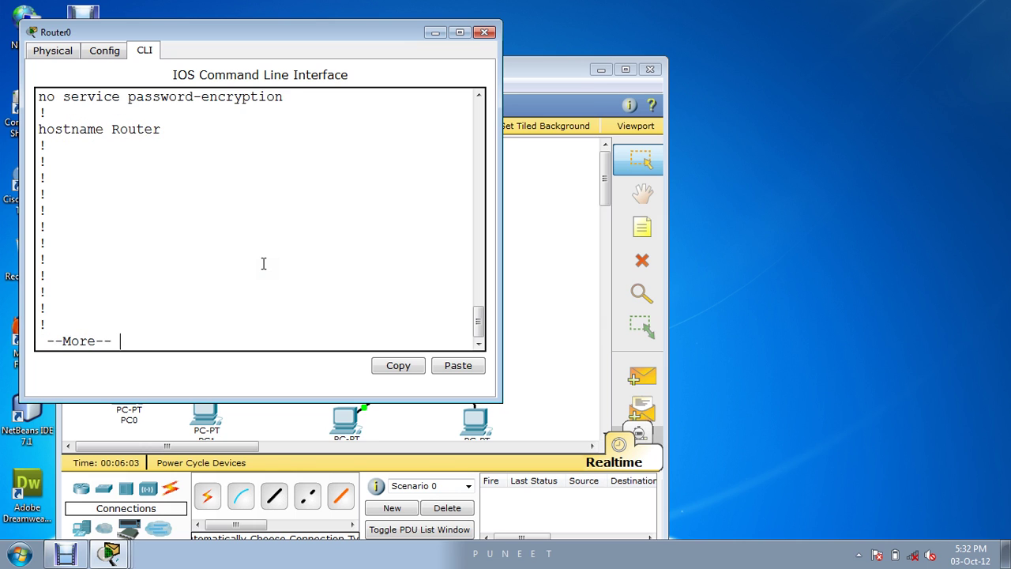
key("Return")
key("Return")
key("Return")
key("Return")
key("Return")
key("Return")
key("Return")
key("Return")
key("Return")
key("Return")
key("Return")
key("Return")
key("Return")
key("Return")
key("Return")
key("Return")
key("Return")
key("Return")
key("Return")
key("Return")
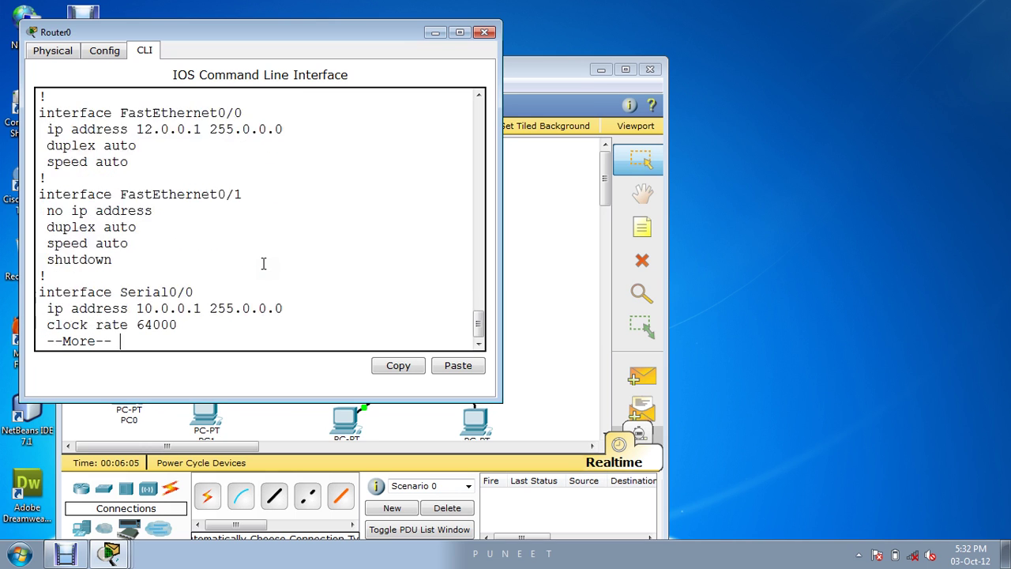
key("Return")
key("Return")
key("Return")
key("Return")
key("Return")
key("Return")
key("Return")
key("Return")
key("Return")
key("Return")
key("Return")
key("Return")
key("Return")
key("Return")
key("Return")
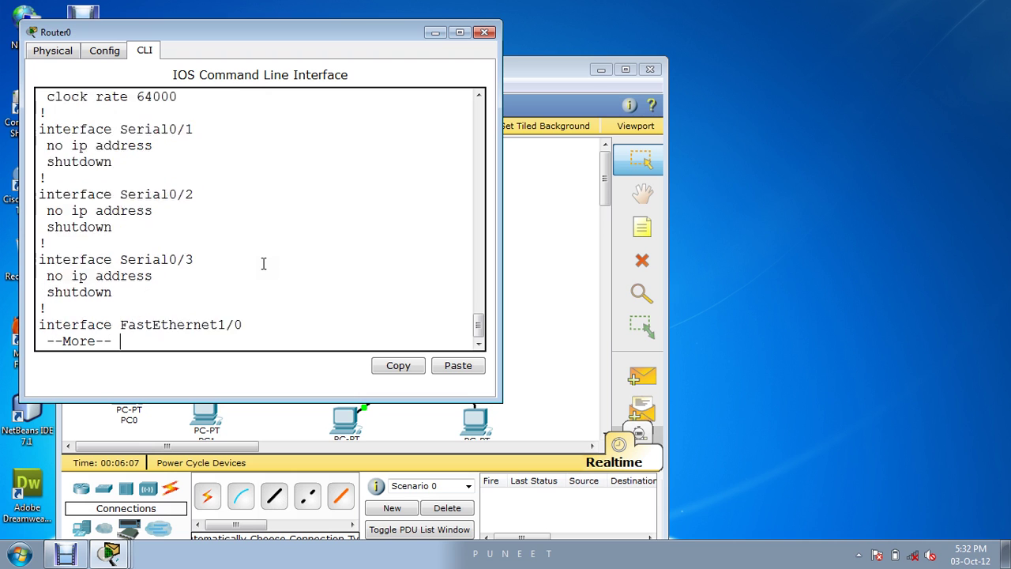
key("Return")
key("Return")
key("Return")
key("Return")
key("Return")
key("Return")
key("Return")
key("Return")
key("Return")
key("Return")
key("Return")
key("Return")
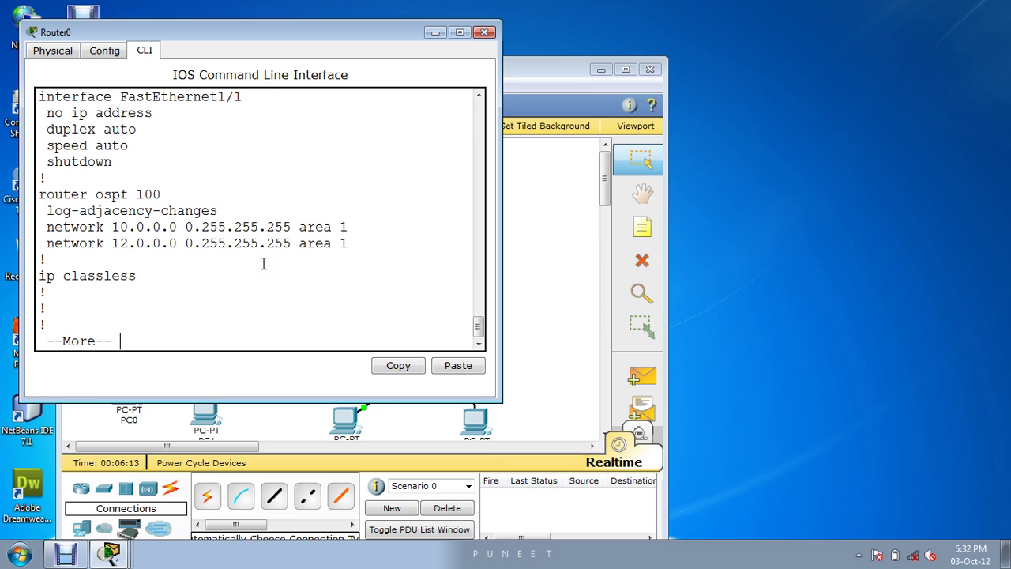
key("q")
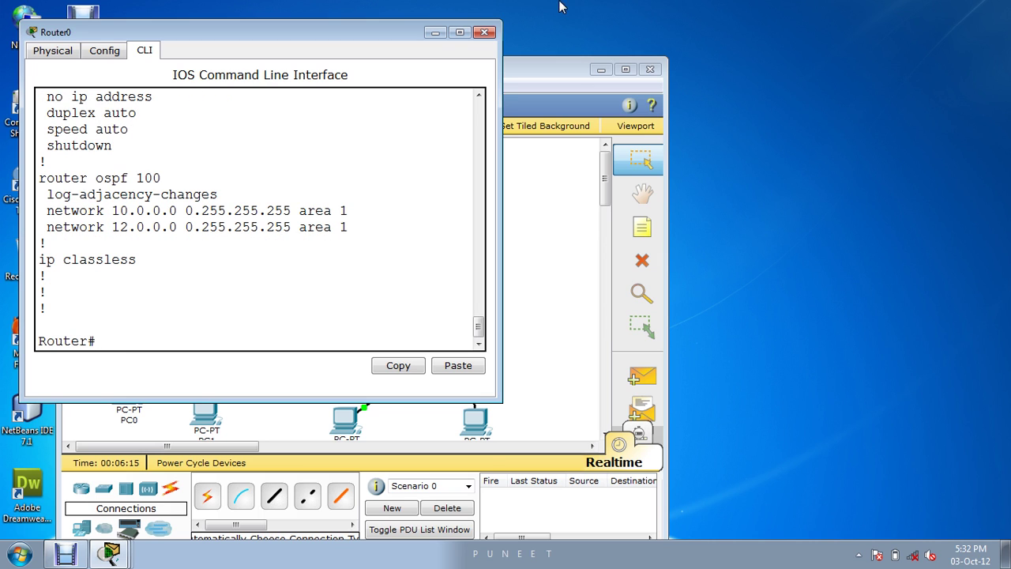
Step: Switch to Router1's command line, enter global configuration mode and start OSPF process 100
left_click(436, 33)
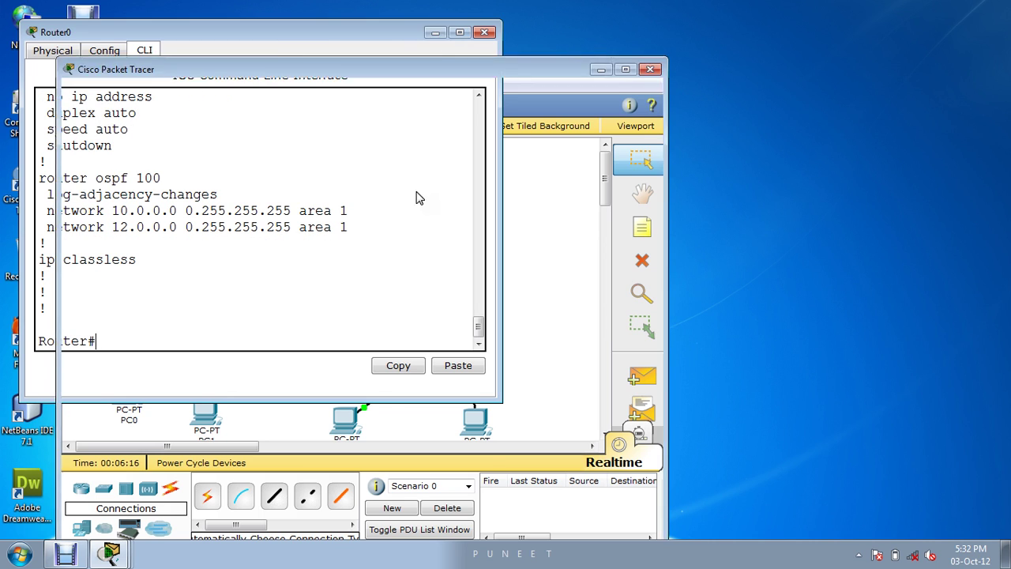
left_click(289, 223)
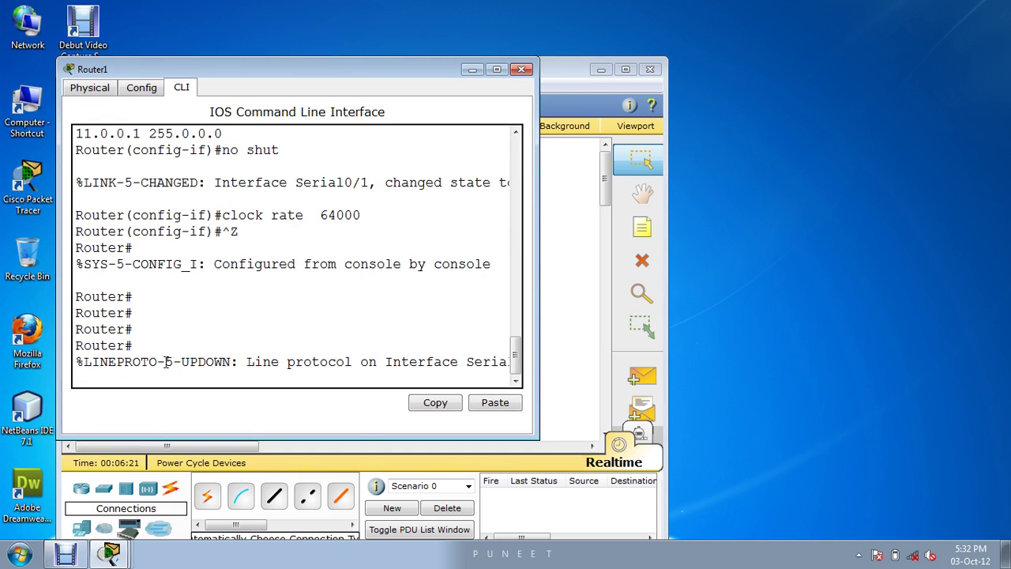
key("Return")
key("Return")
key("Return")
key("Return")
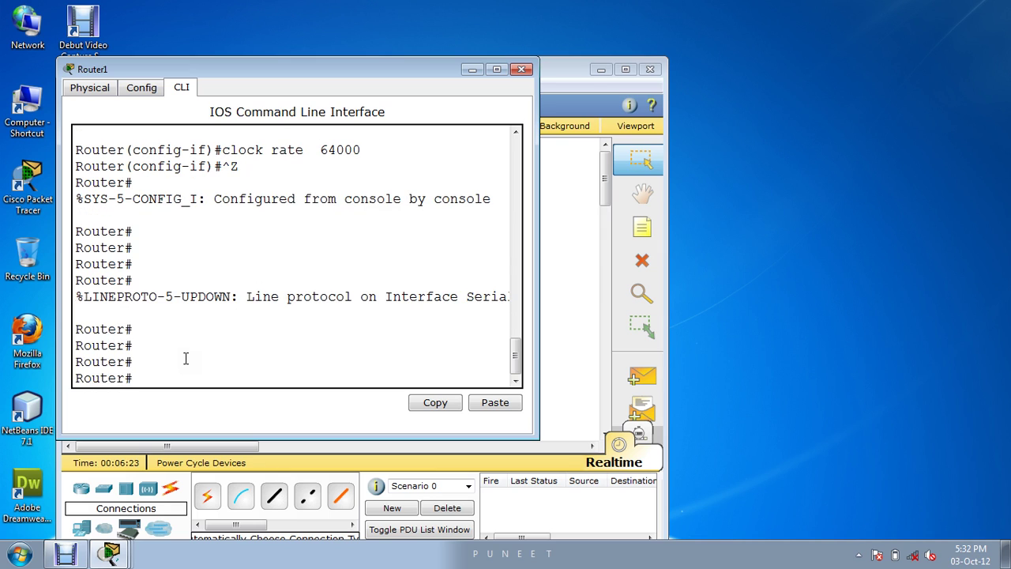
type("conf t")
key("Return")
type("route")
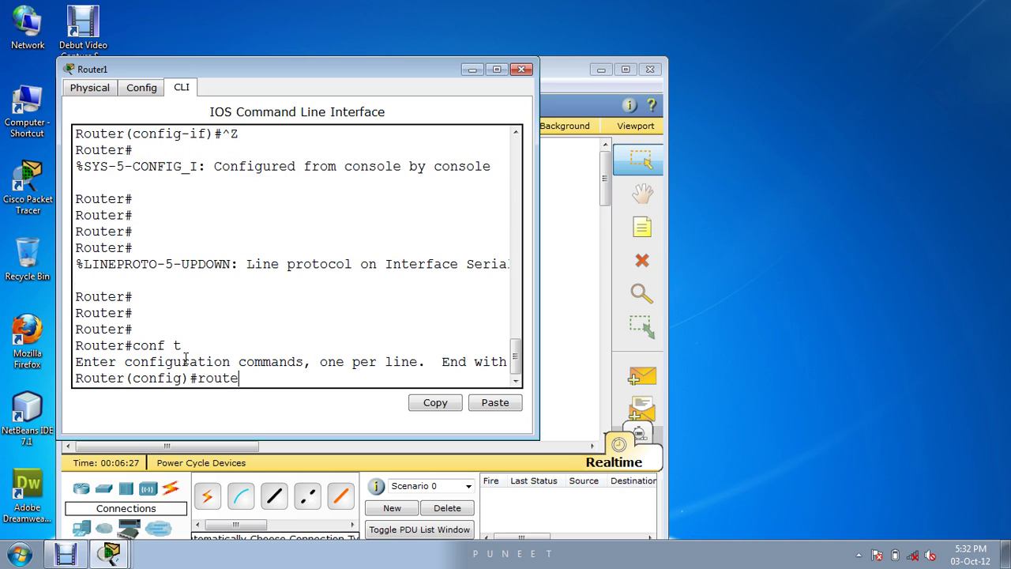
type("r ospf 100")
key("Return")
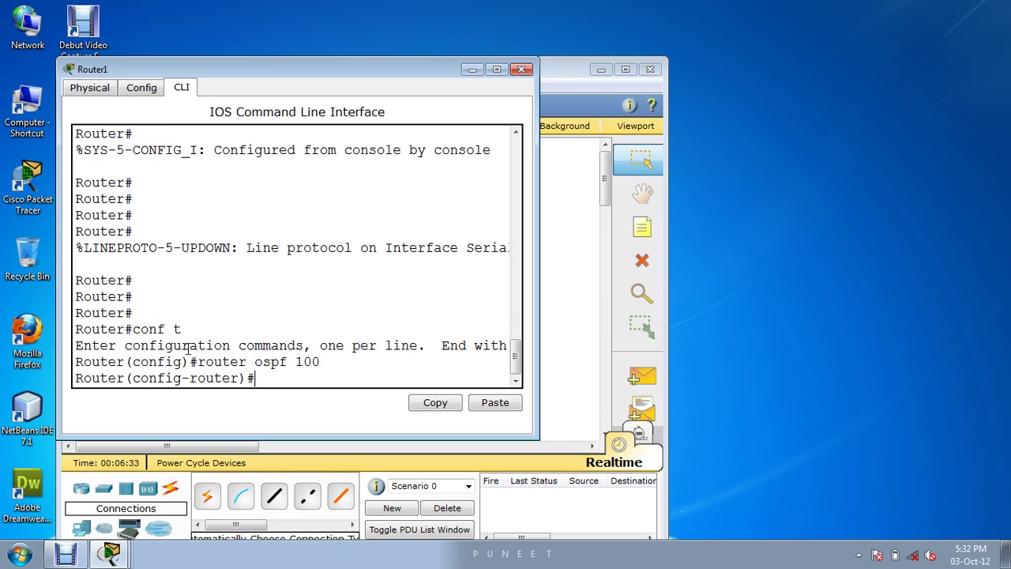
Step: Add network 10.0.0.0 with wildcard mask 0.255.255.255 in area 1 to Router1's OSPF process
type("net 10.0.0.0")
type("0.1")
key("BackSpace")
type("2")
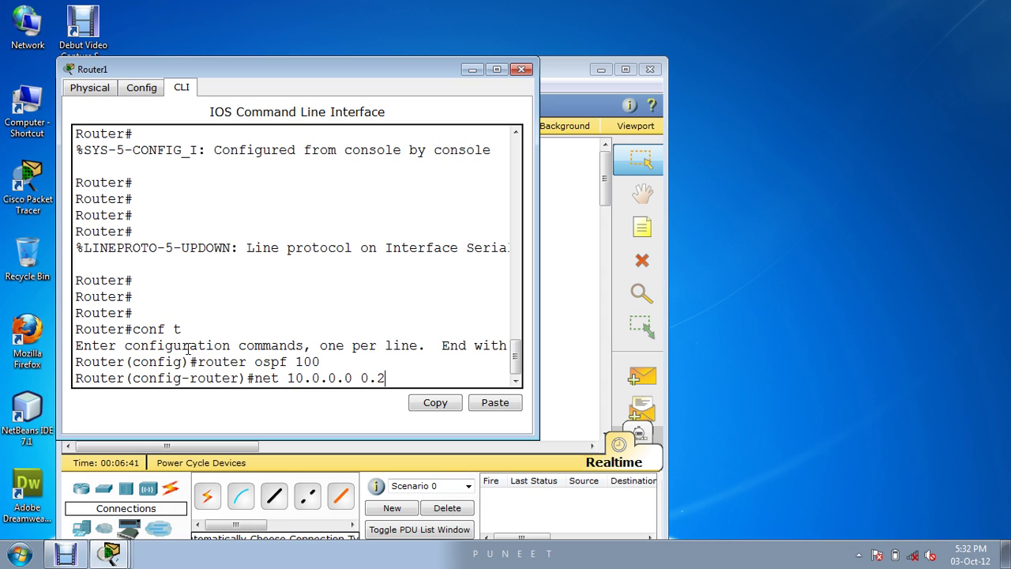
type("55.255.255 area")
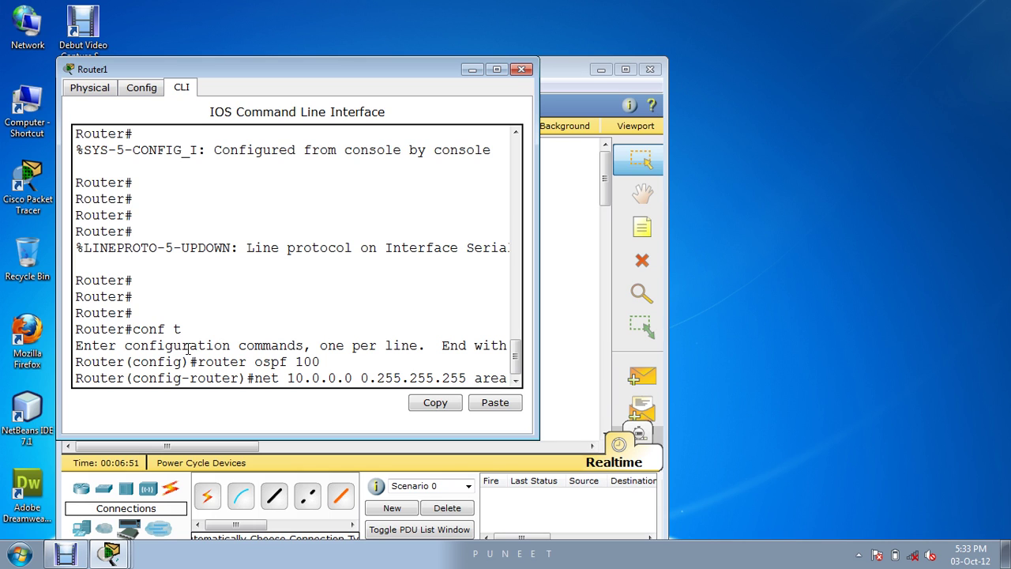
key("Return")
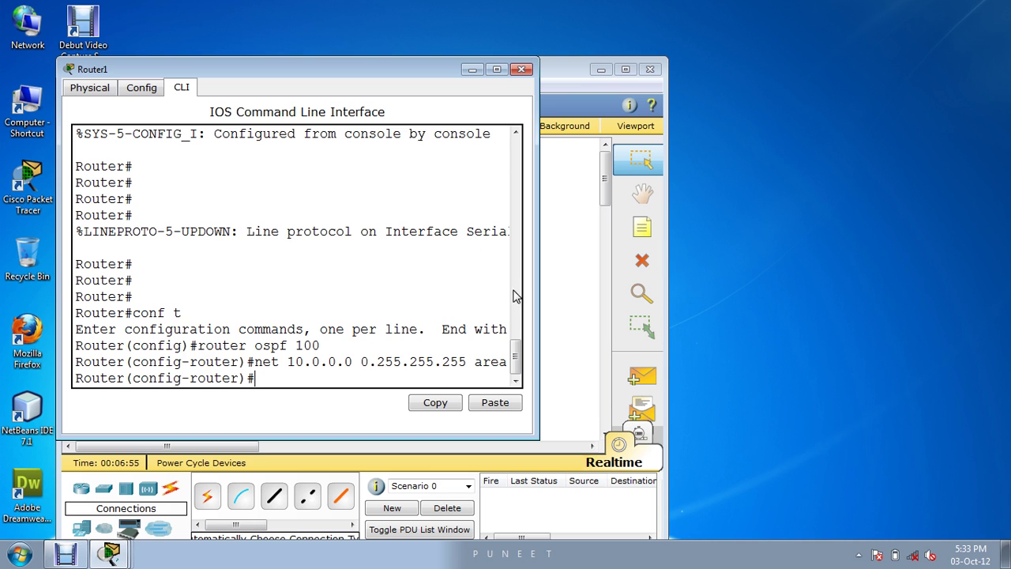
Step: Maximize Router1's window and add network 11.0.0.0 with wildcard mask 0.255.255.255 in area 1 to its OSPF process
left_click(497, 69)
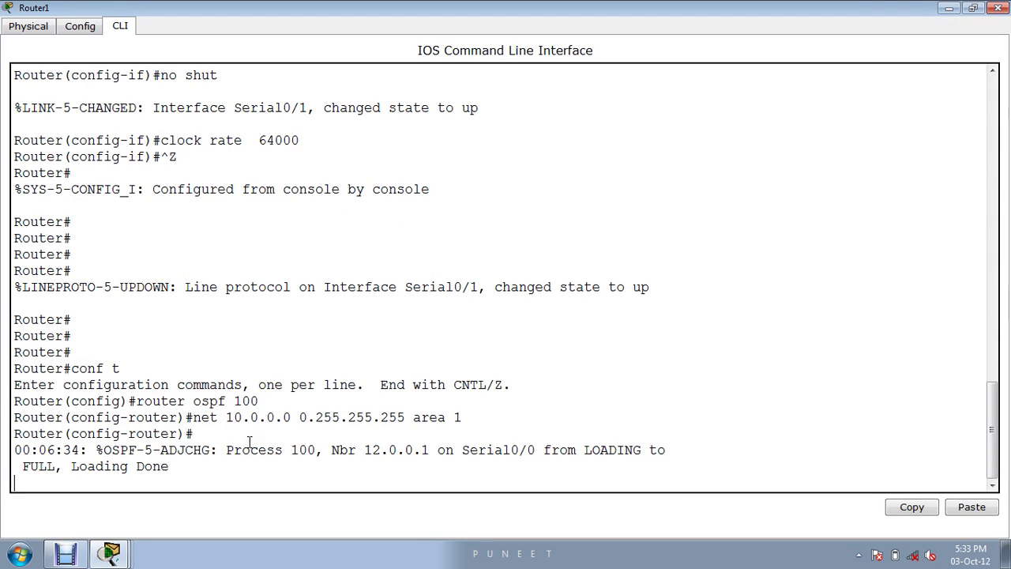
key("Up")
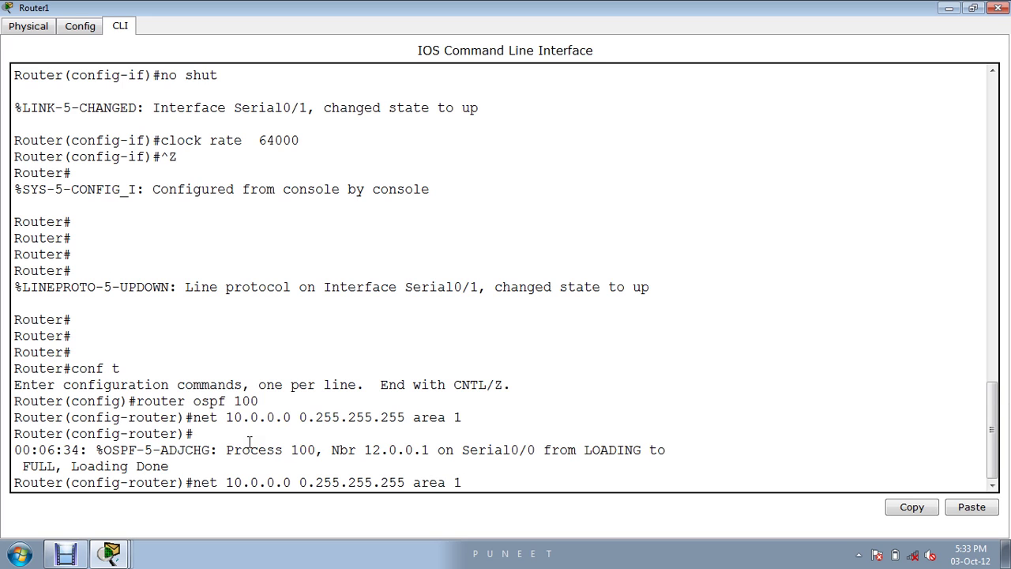
key("Left")
key("Left")
key("Left")
key("Left")
key("Left")
key("Left")
key("Left")
key("Left")
key("Left")
key("Left")
key("Left")
key("Left")
key("Left")
key("Left")
key("Left")
key("Left")
key("Left")
key("Left")
key("BackSpace")
type("1")
key("Return")
Step: Add network 13.0.0.0 with wildcard mask 0.255.255.255 in area 1 to Router1's OSPF process and leave configuration mode
key("Up")
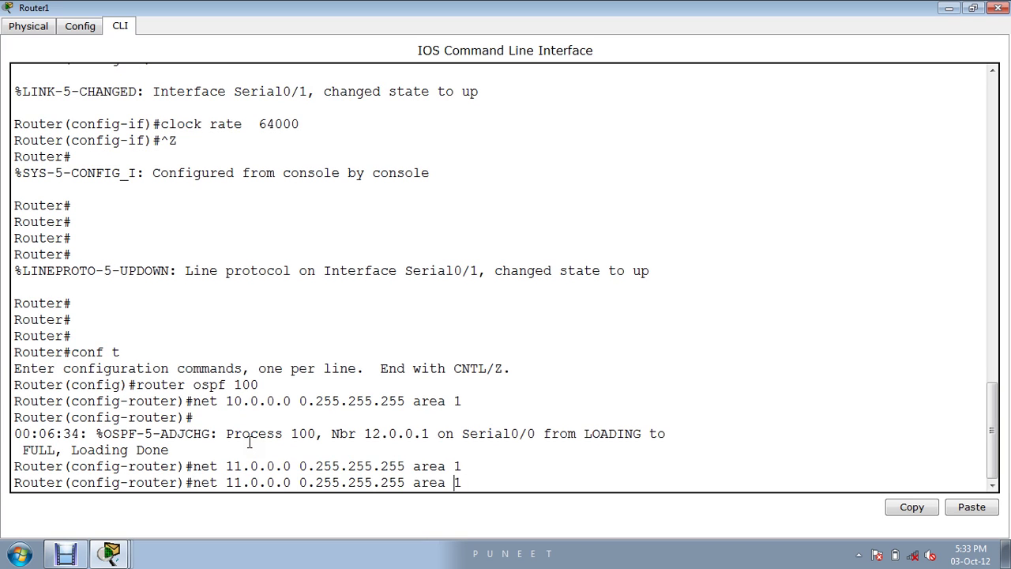
key("Left")
key("Left")
key("Left")
key("Left")
key("Left")
key("Left")
key("Left")
key("Left")
key("Left")
key("Left")
key("Left")
key("Left")
key("Left")
key("Left")
key("Left")
key("Left")
key("Left")
key("Left")
key("BackSpace")
type("3")
key("Return")
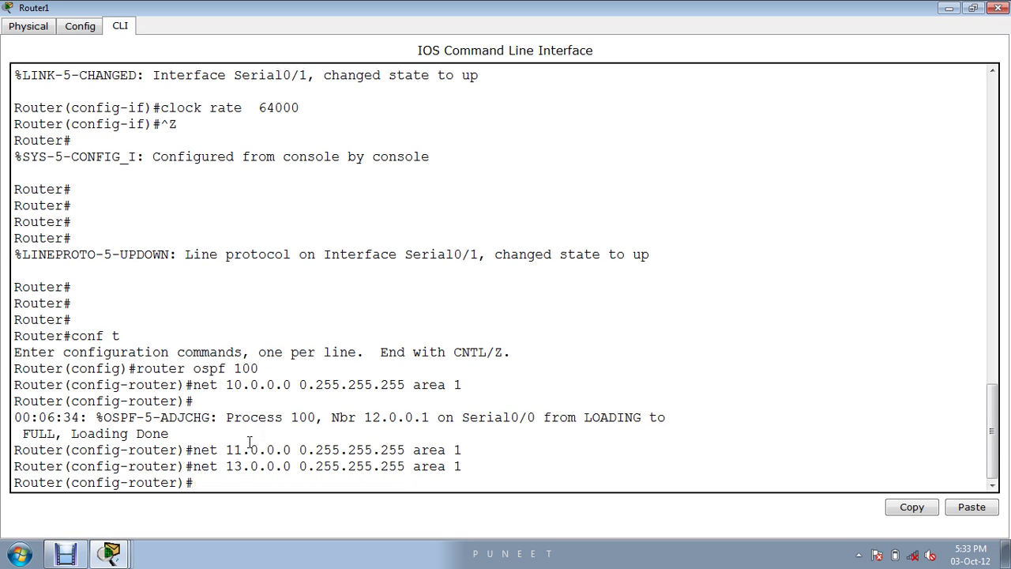
key("ctrl+z")
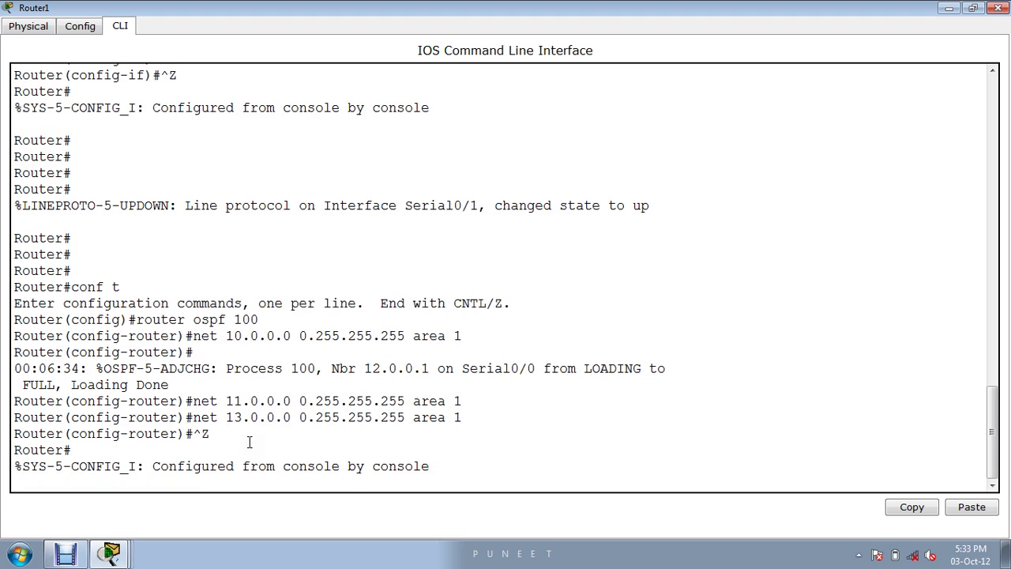
Step: Switch from Router1 to Router2's command line and start OSPF process 100
left_click(948, 8)
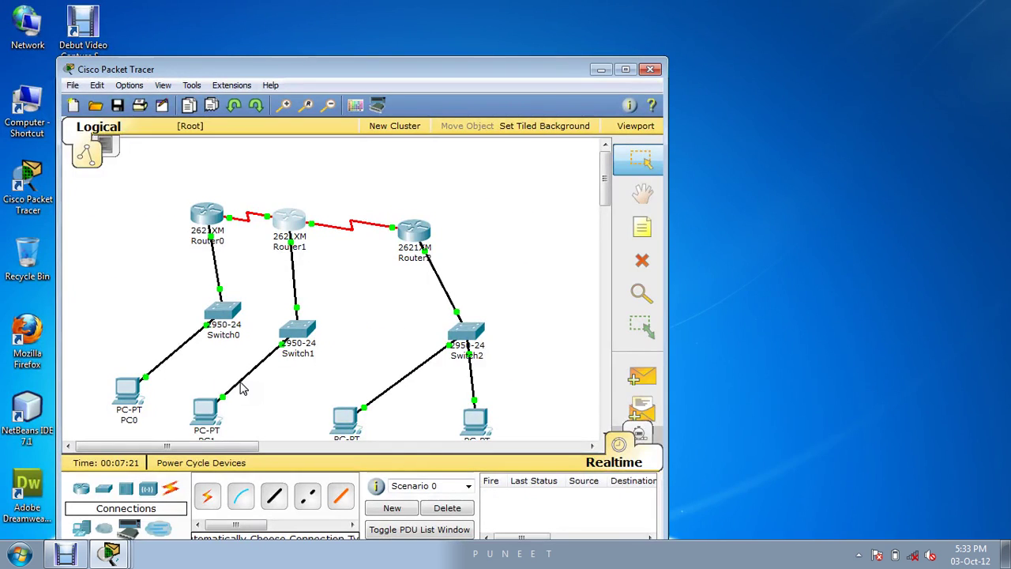
left_click(410, 235)
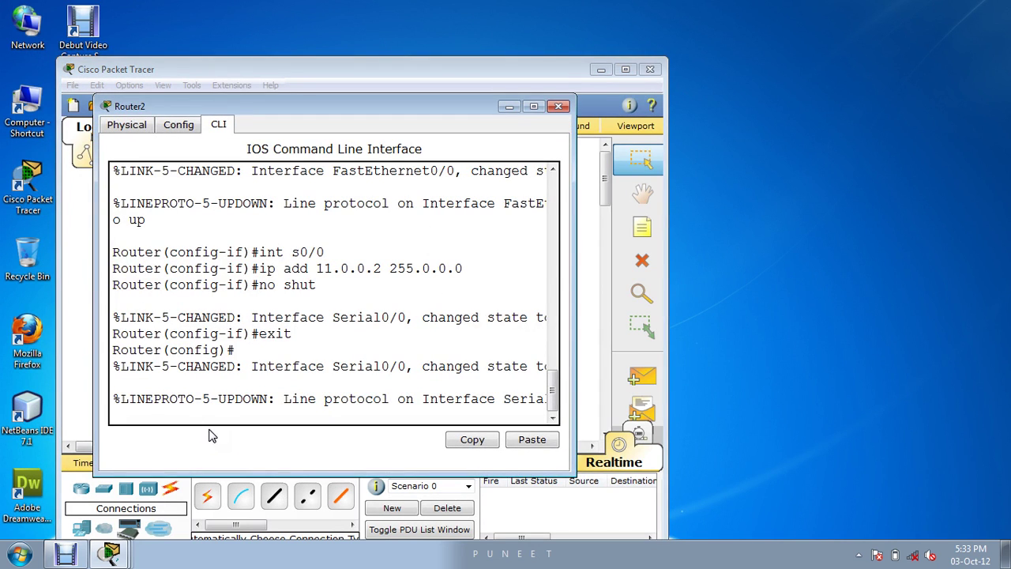
left_click(207, 410)
key("Return")
key("Return")
key("Return")
key("Return")
key("Return")
key("Return")
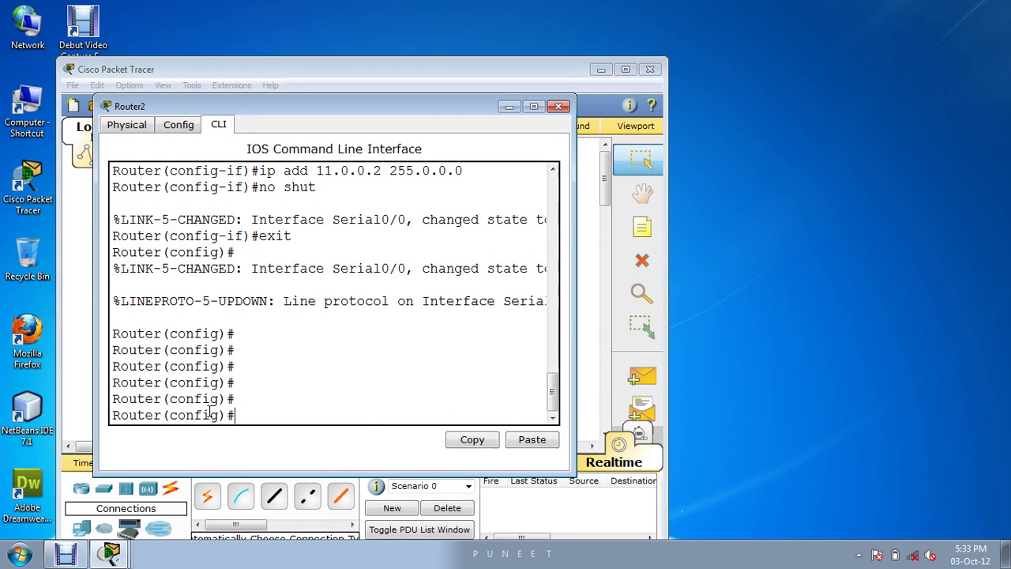
type("router ospf")
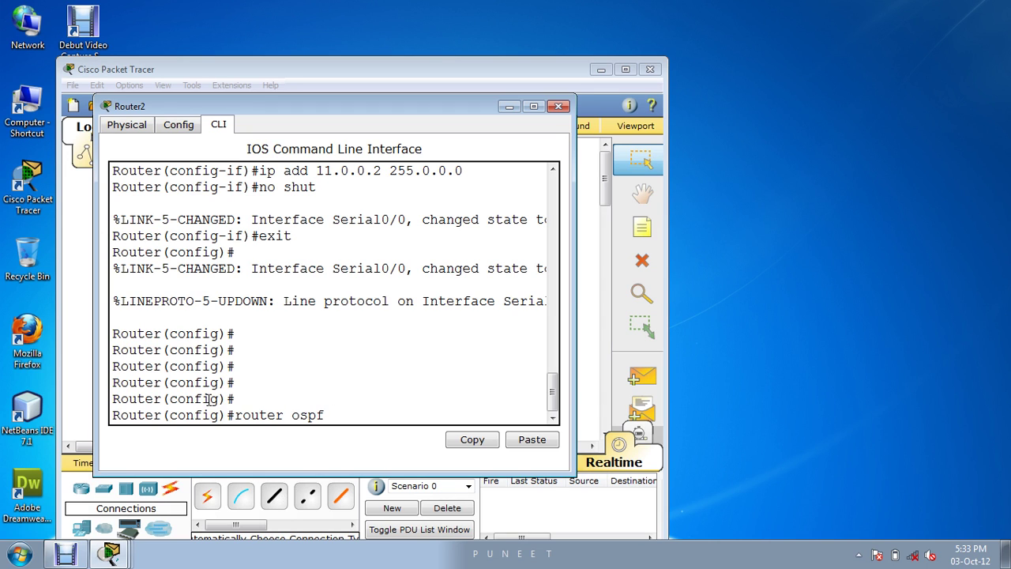
type(" 100\\")
key("Return")
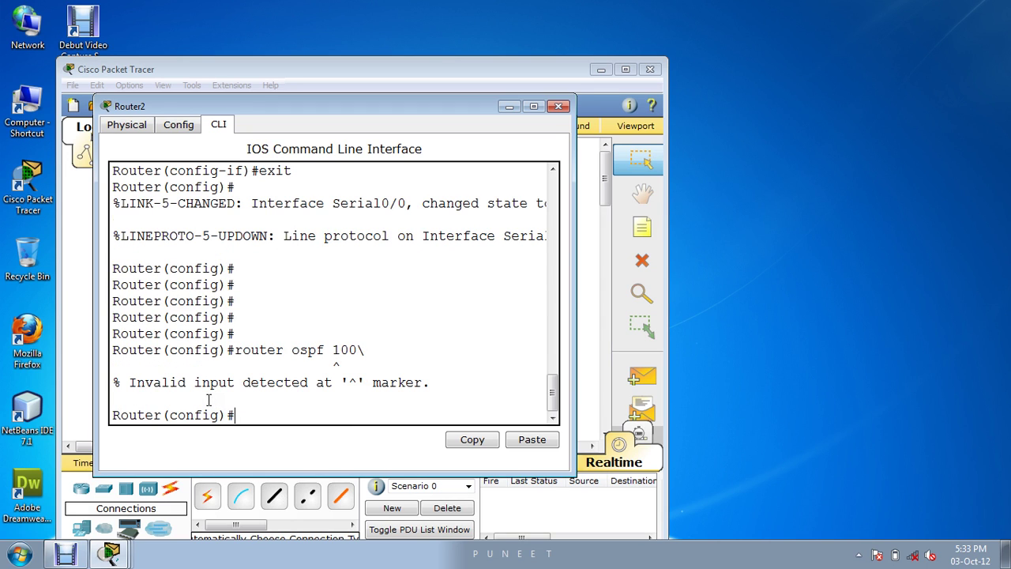
key("Up")
key("BackSpace")
key("Return")
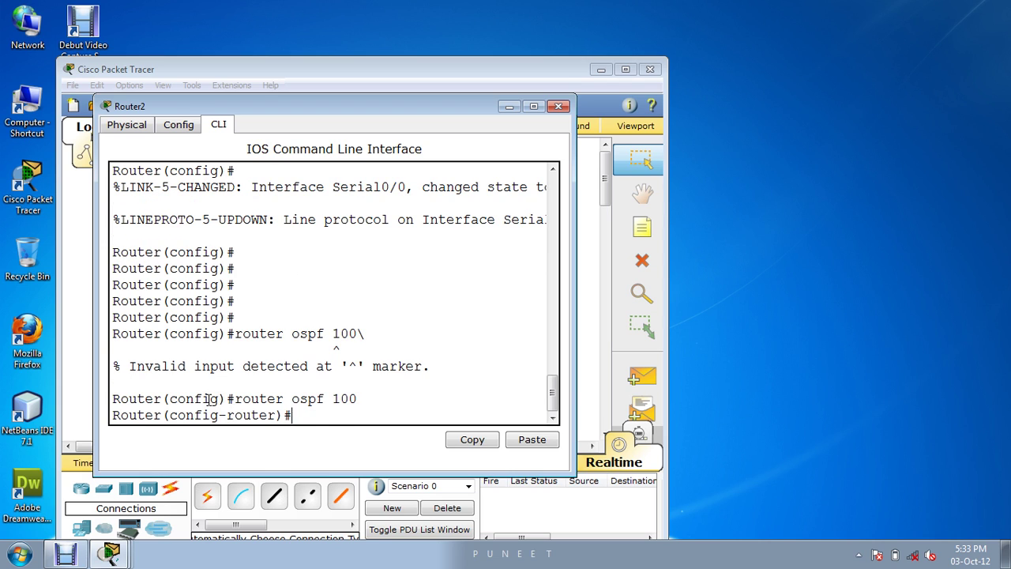
Step: Add network 11.0.0.0 with mask 255.0.0.0 in area 1 to Router2's OSPF process
type("net 11.0.0.0 25")
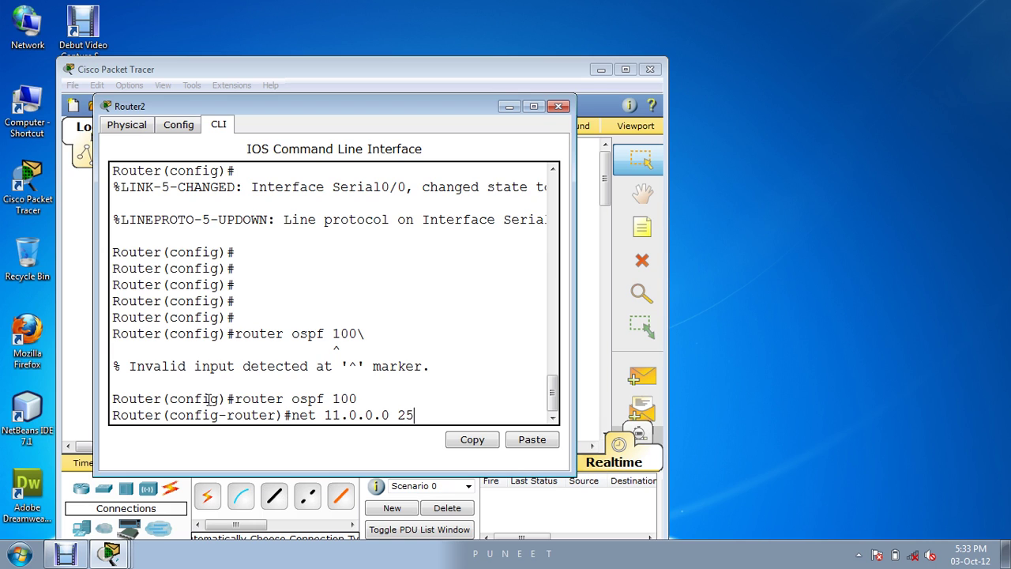
type("5.0.0.0 area 1")
key("Return")
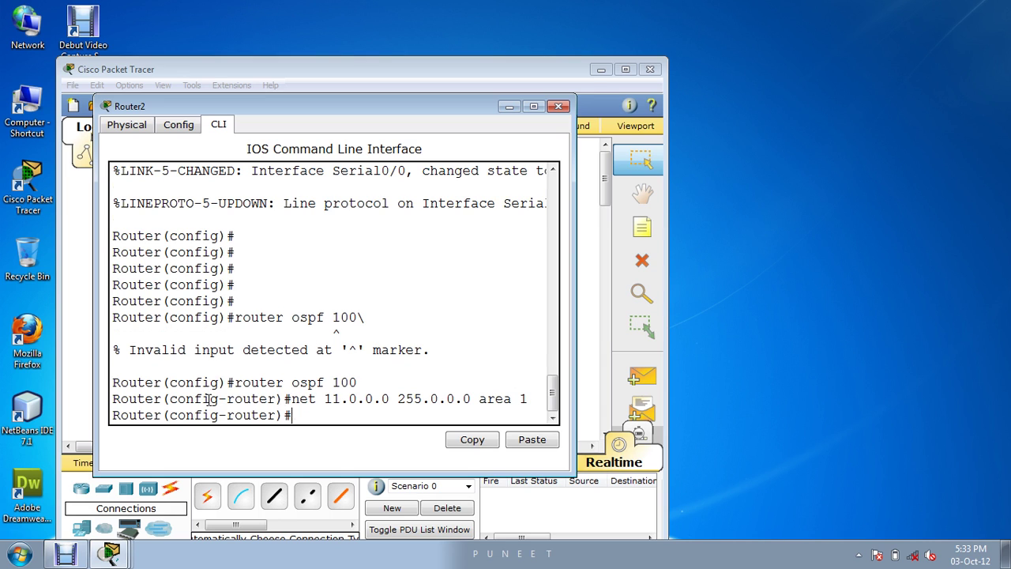
key("Up")
key("Left")
key("Left")
key("Left")
key("Left")
key("Left")
key("Left")
key("Left")
key("Left")
key("Left")
key("Left")
key("Left")
key("Left")
key("Left")
key("Left")
key("Left")
key("Left")
key("Left")
key("Left")
key("Left")
key("Left")
key("Left")
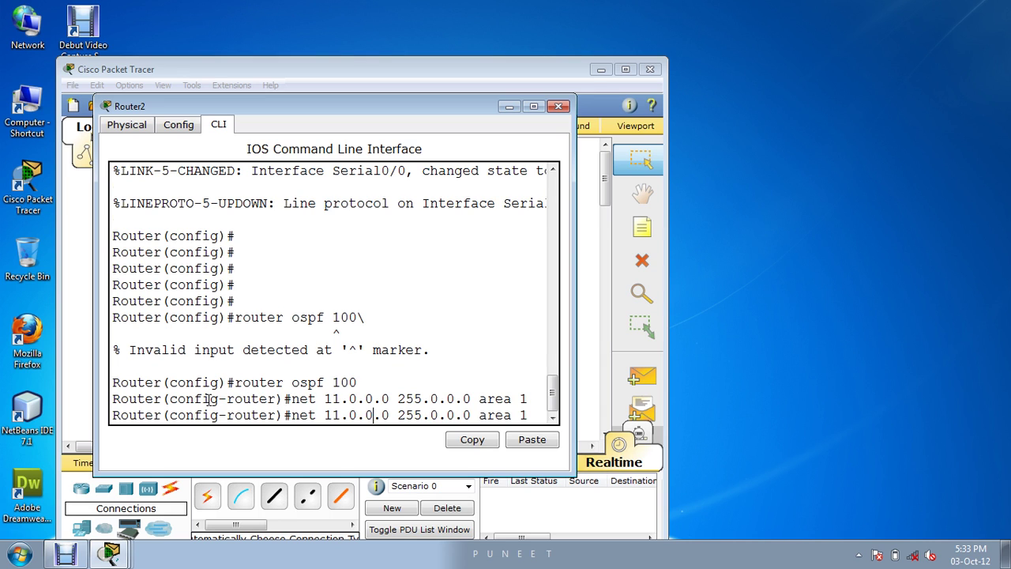
scroll(208, 399, "up", 1)
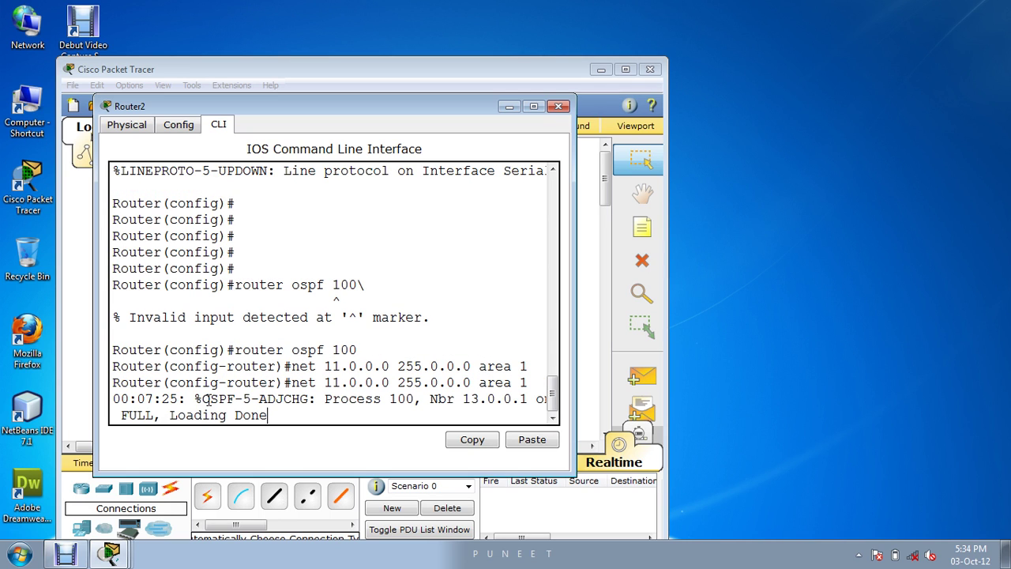
key("Return")
Step: Add network 14.0.0.0 with mask 255.0.0.0 in area 1 to Router2's OSPF process and leave configuration mode
key("Up")
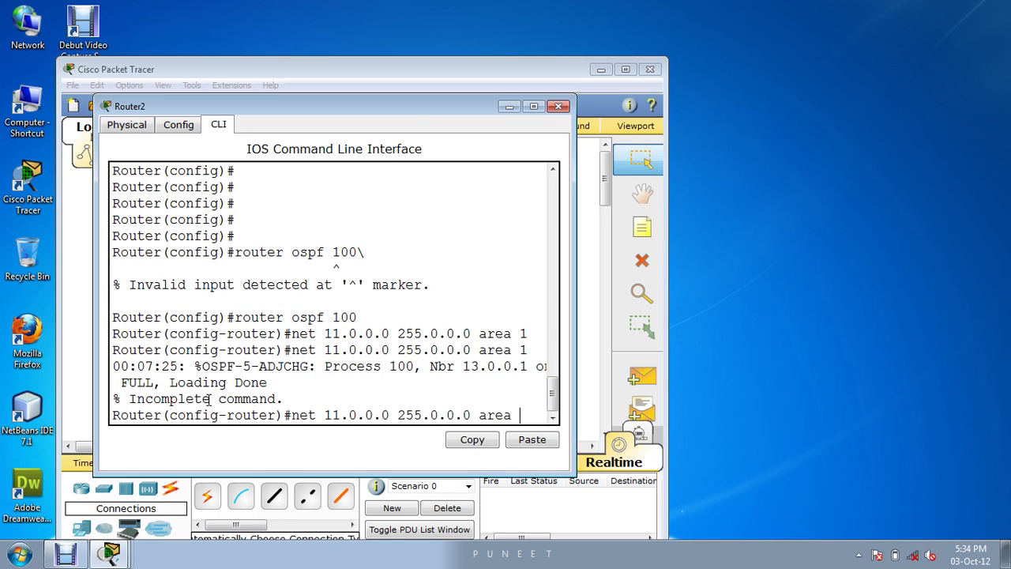
key("Left")
key("Left")
key("Left")
key("Left")
key("Left")
key("Left")
key("Left")
key("Left")
key("Right")
key("Right")
key("Right")
key("Right")
key("Right")
key("Right")
key("Right")
key("Right")
key("Right")
key("Right")
key("Right")
key("Right")
key("Right")
key("Right")
type("1")
key("Left")
key("Left")
key("Left")
key("Left")
key("Left")
key("Left")
key("Left")
key("Left")
key("Left")
key("Left")
key("Left")
key("Left")
key("Left")
key("Left")
key("Left")
key("Left")
key("Left")
key("Left")
key("Left")
key("Left")
key("Left")
key("Left")
key("Left")
key("BackSpace")
type("4")
key("Return")
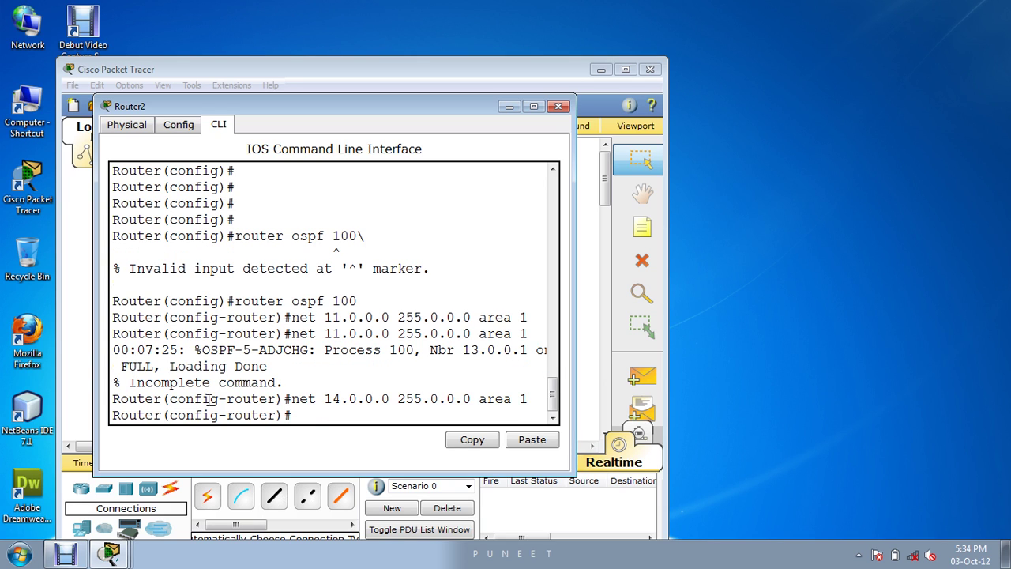
key("ctrl+z")
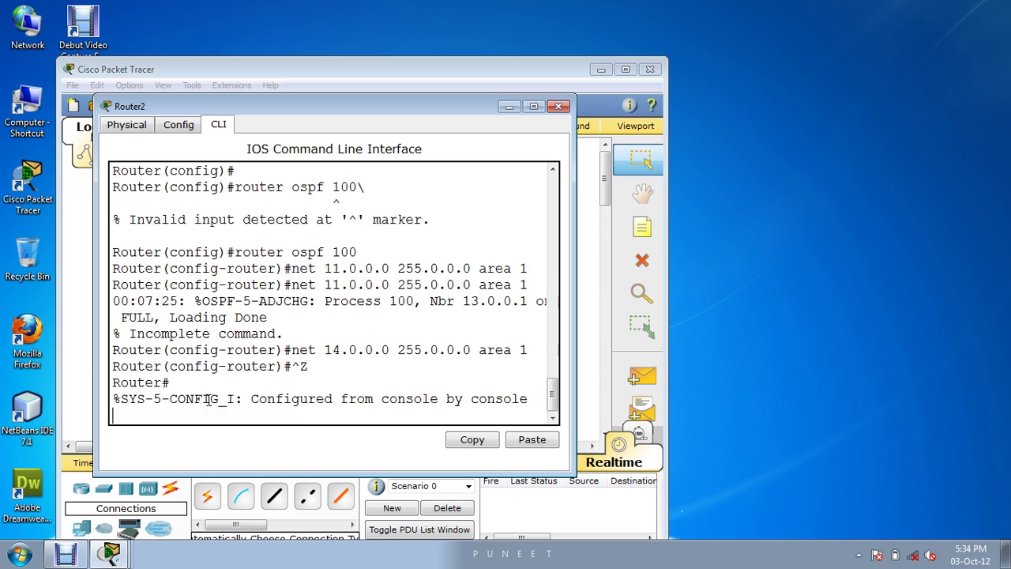
Step: Display Router2's routing table with sh ip route and highlight the metric of the 10.0.0.0/8 route
key("Return")
key("Return")
key("Return")
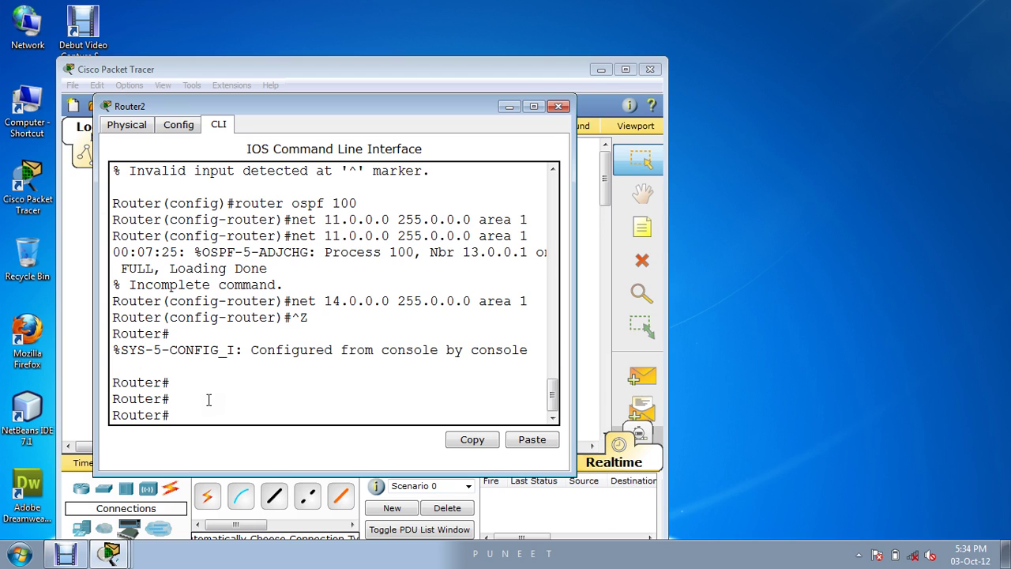
type("sh ip route")
key("Return")
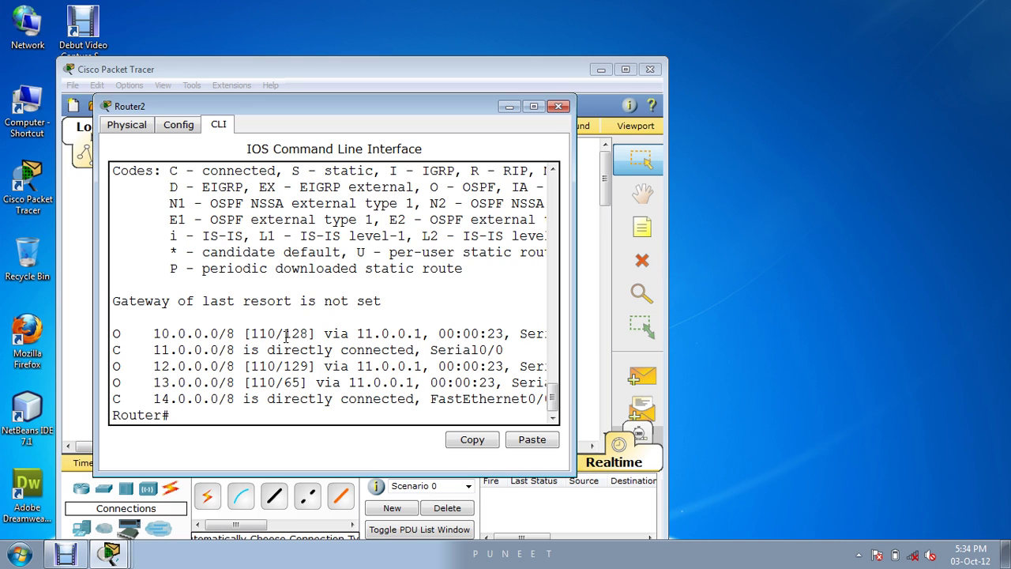
left_click_drag(285, 333, 314, 334)
Step: Enter Router2's global configuration mode again and reopen OSPF process 100
type("confn")
key("BackSpace")
key("BackSpace")
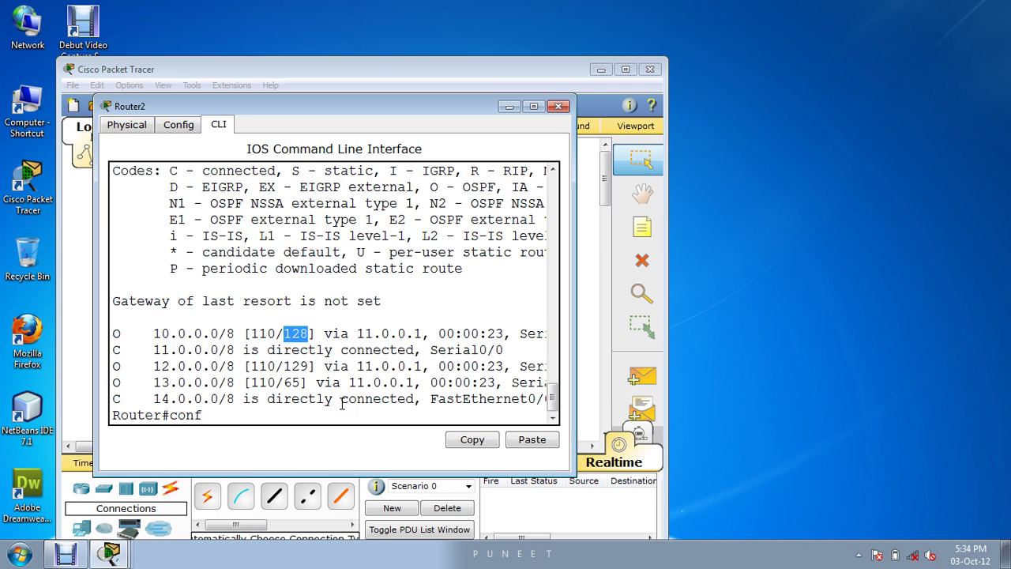
type("t")
key("Return")
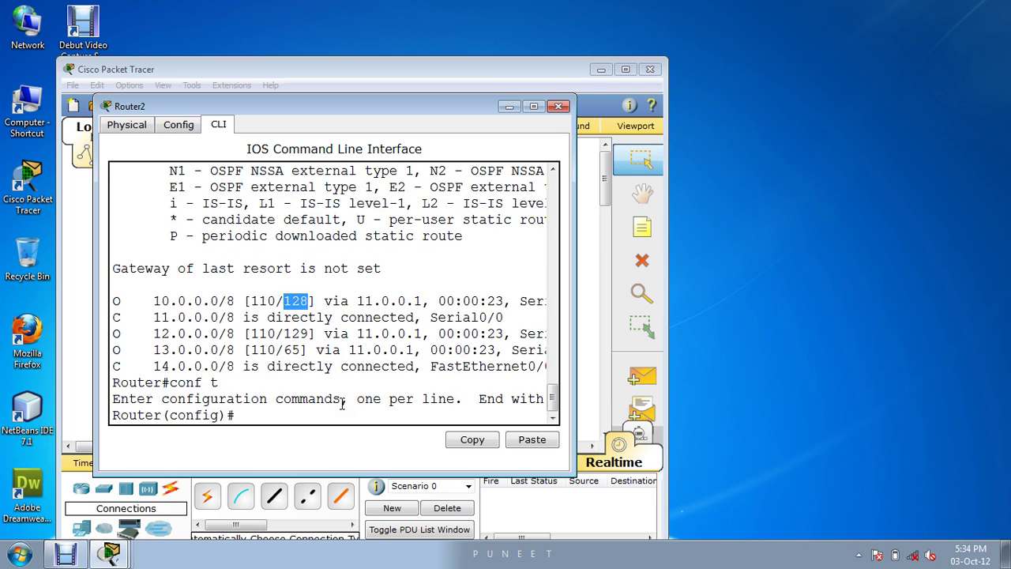
type("route ospf 100")
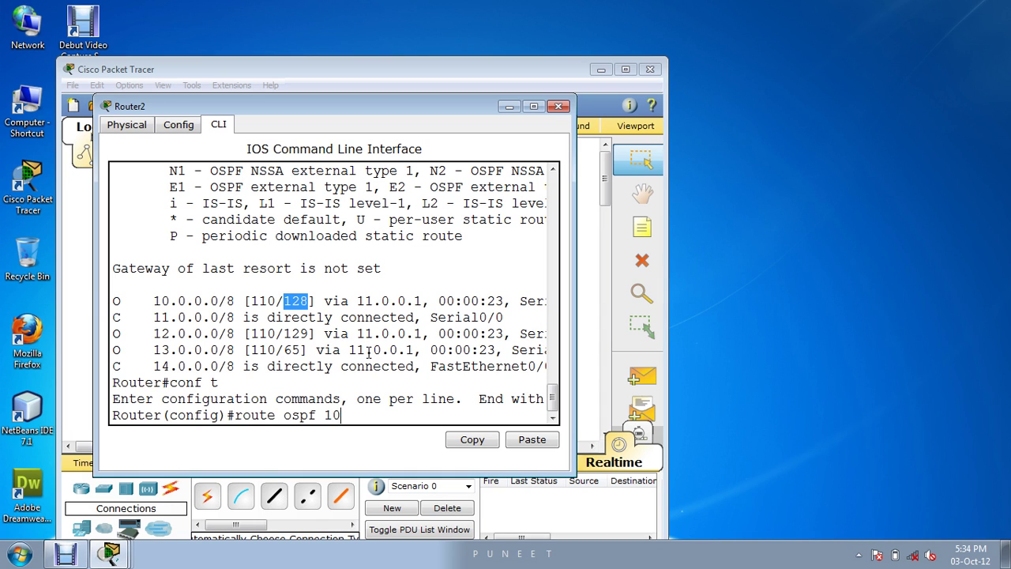
key("Return")
Step: Query the accepted arguments of the distance command in Router2's OSPF process
type("di")
key("Tab")
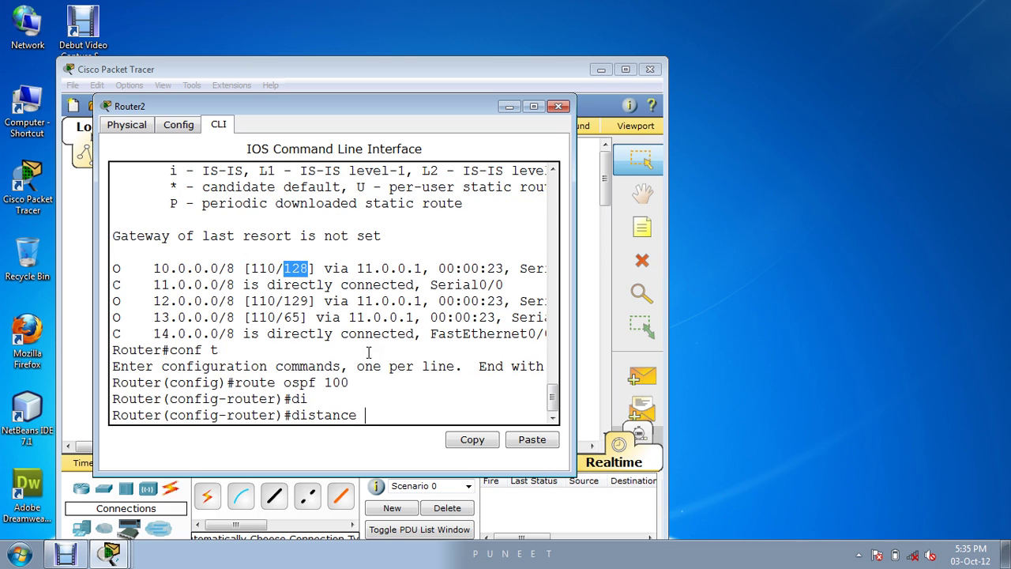
type("?")
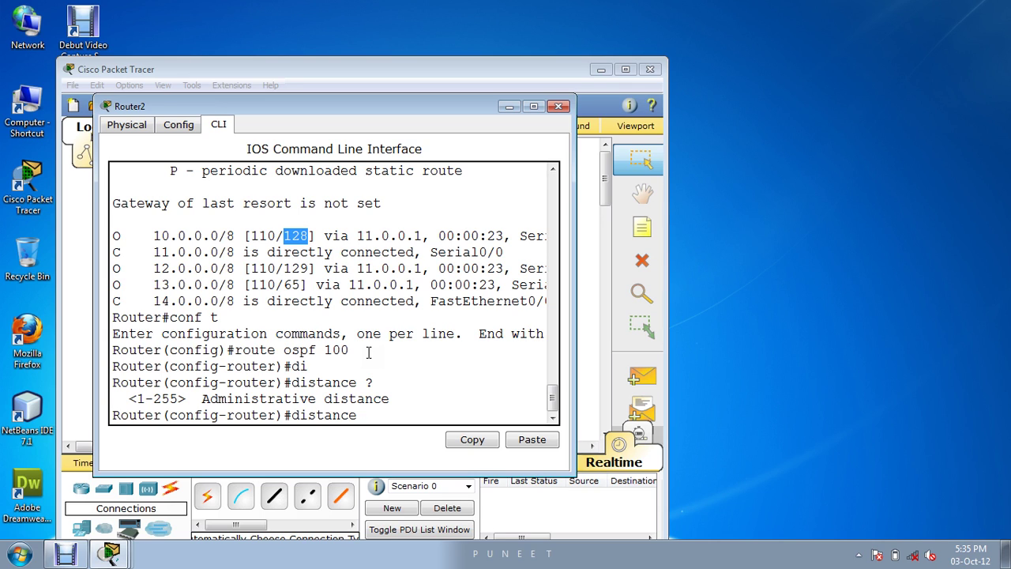
Step: Clear the unfinished distance command and leave Router2's configuration mode
key("BackSpace")
key("BackSpace")
key("BackSpace")
key("BackSpace")
key("BackSpace")
key("BackSpace")
key("BackSpace")
key("BackSpace")
key("ctrl+z")
key("Return")
key("Return")
key("Return")
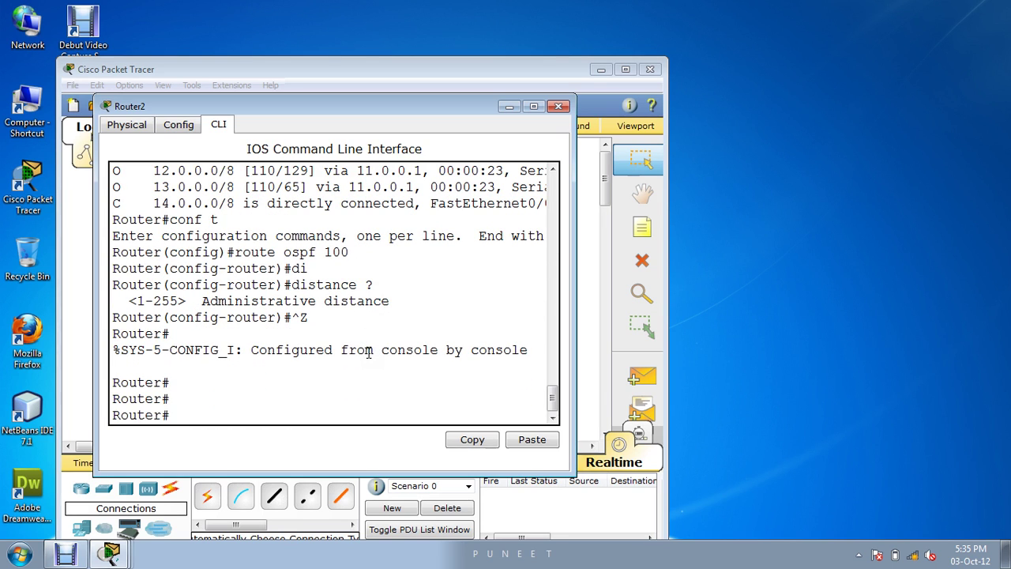
Step: Query the available options of the sh ip ospf command on Router2
type("sh ip os")
key("Tab")
type("nei")
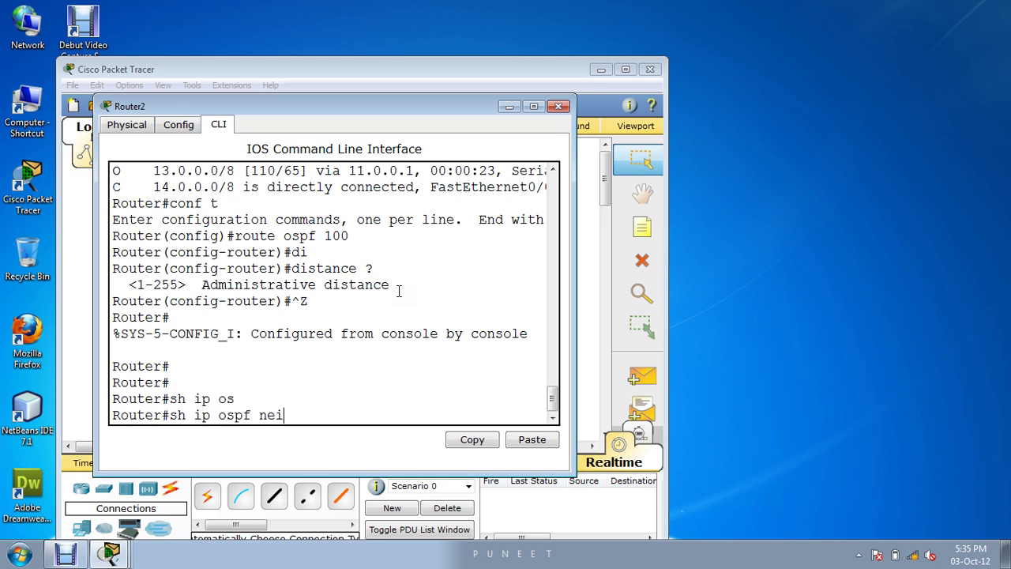
key("BackSpace")
key("BackSpace")
key("BackSpace")
type("to")
key("Tab")
key("BackSpace")
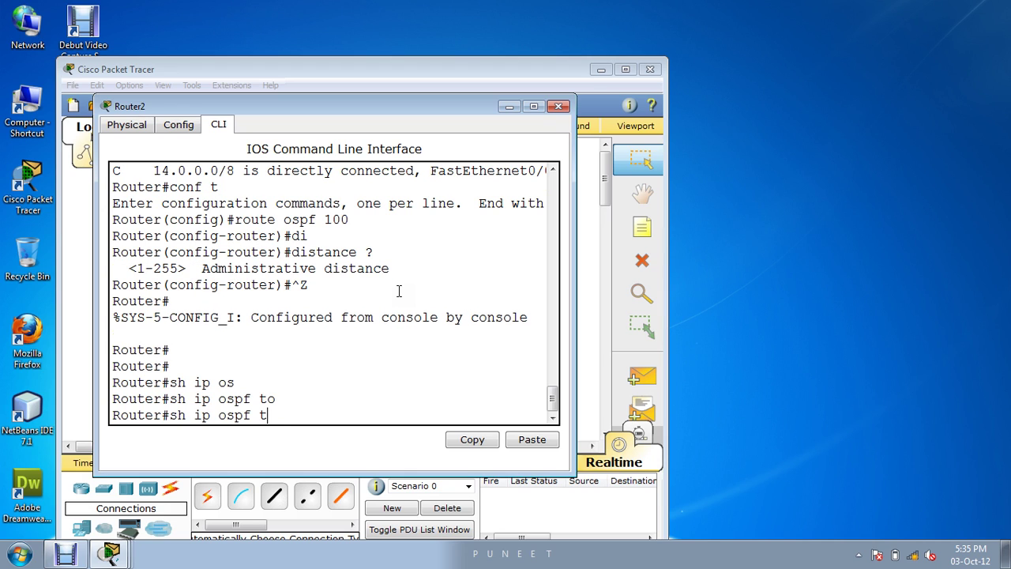
type("opo")
key("Tab")
key("BackSpace")
key("BackSpace")
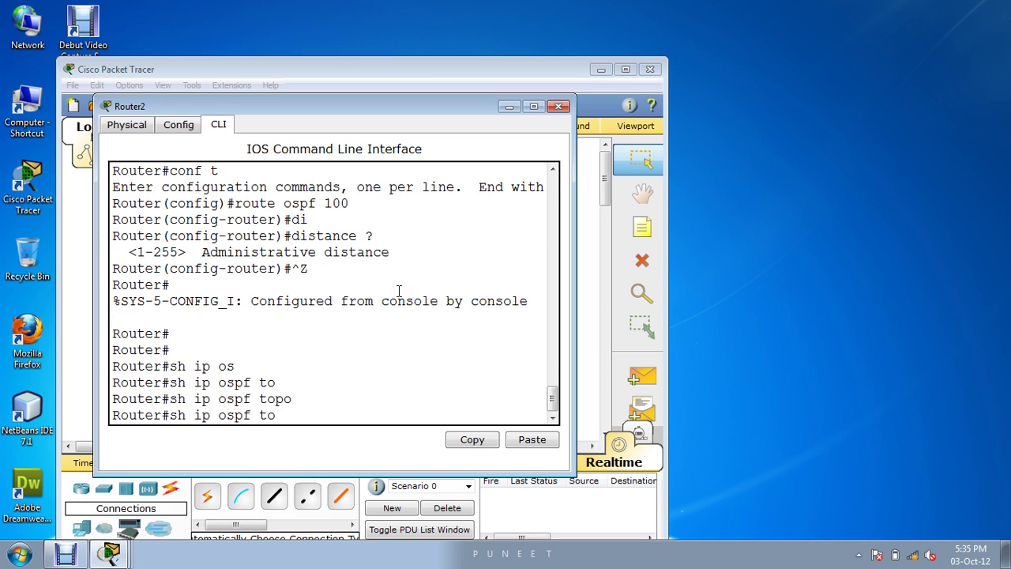
key("BackSpace")
key("BackSpace")
type("ni")
key("Tab")
key("BackSpace")
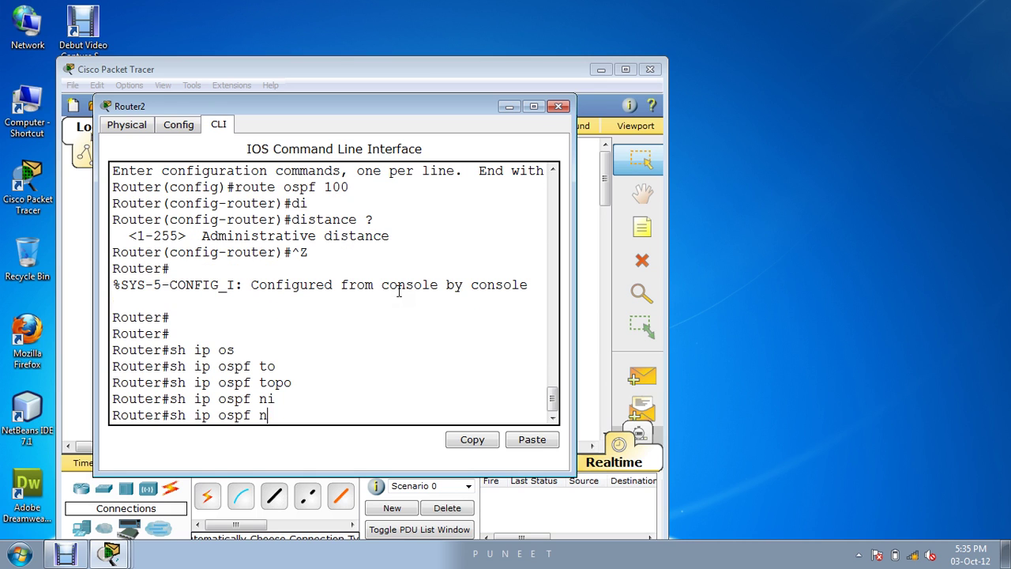
key("BackSpace")
type("?")
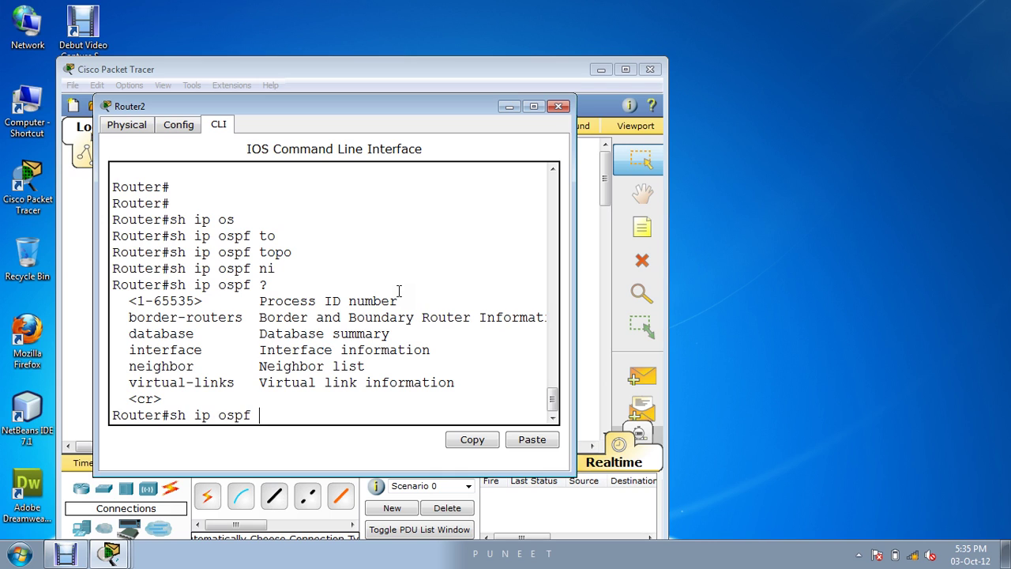
Step: Display Router2's OSPF neighbor list with sh ip ospf neighbor
type("nei")
type("g")
type("h")
key("Tab")
key("Return")
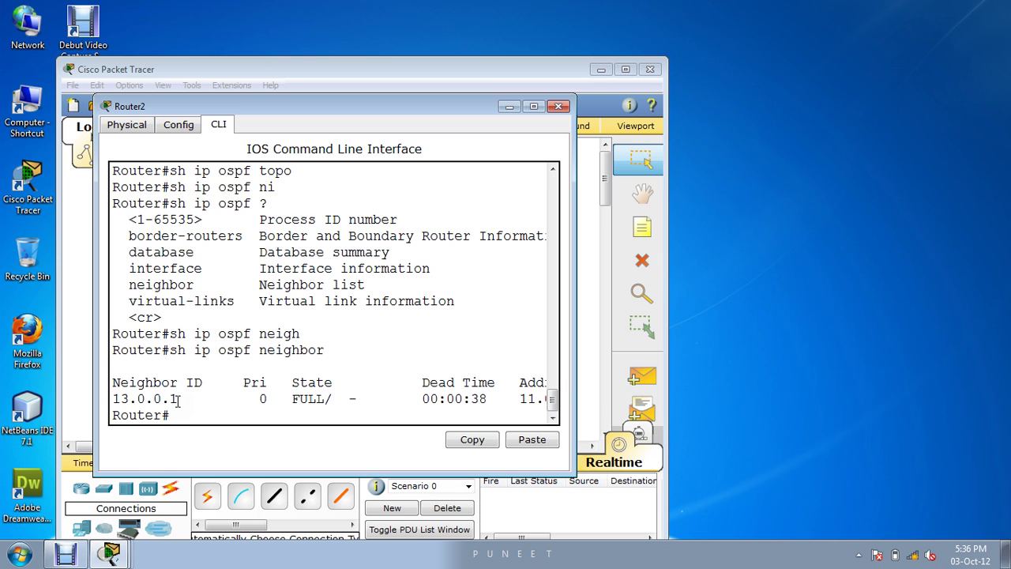
Step: Display Router2's OSPF link-state database with sh ip ospf database
type("sh ip os")
key("Tab")
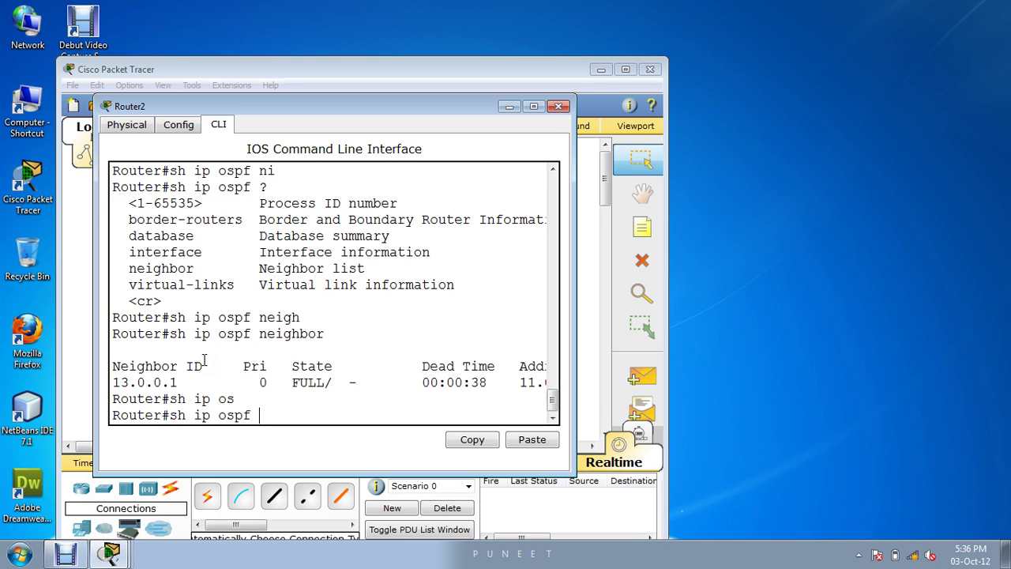
type("da")
key("Tab")
key("Return")
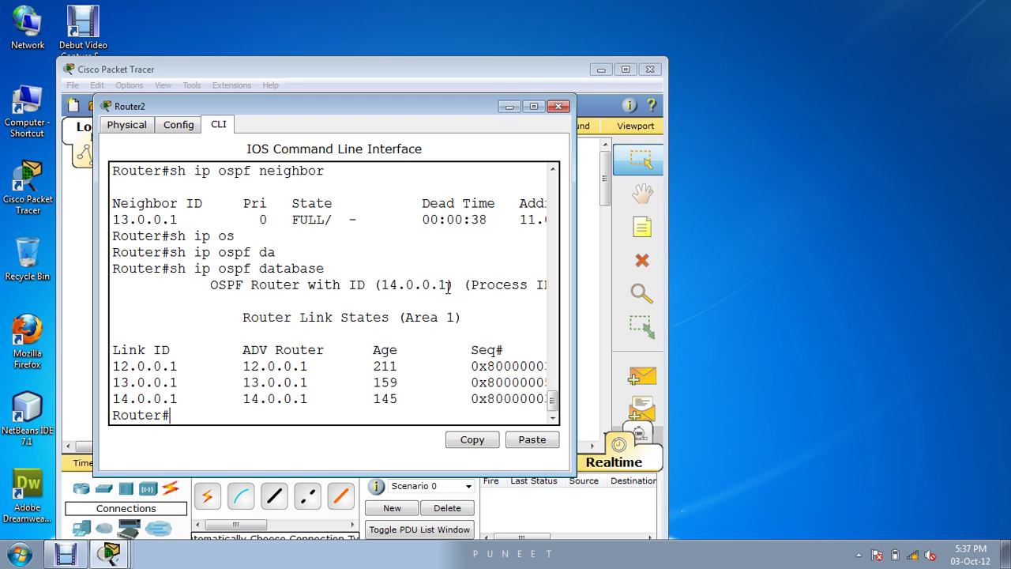
Step: Display Router2's OSPF interface details with sh ip ospf interface and quit the paged output
left_click(510, 106)
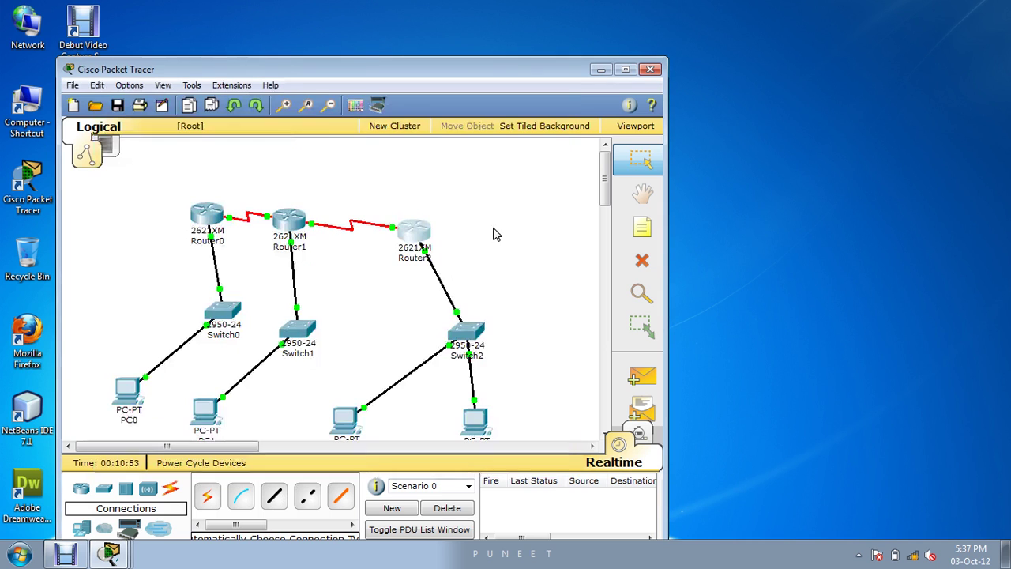
left_click(429, 230)
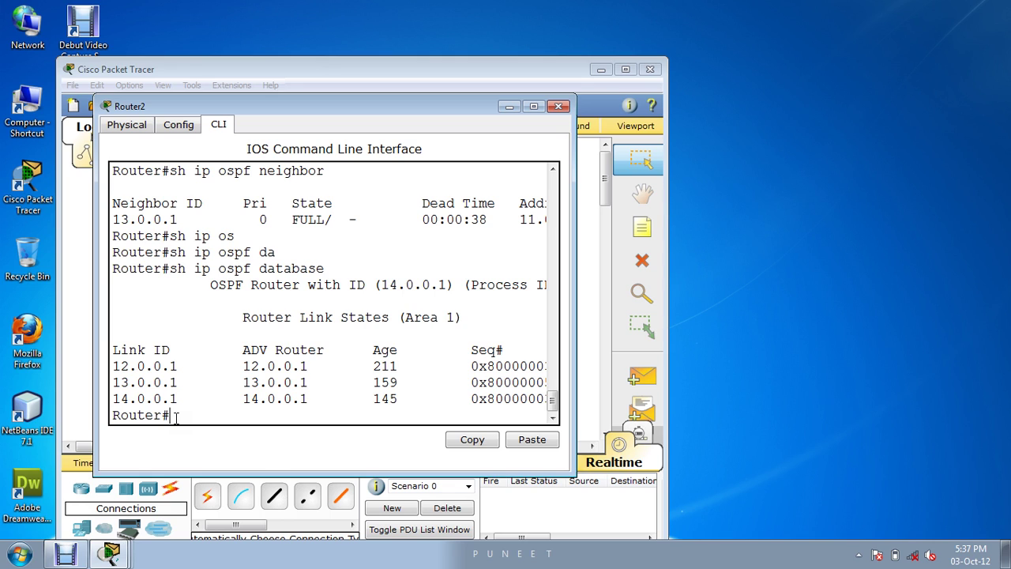
key("Up")
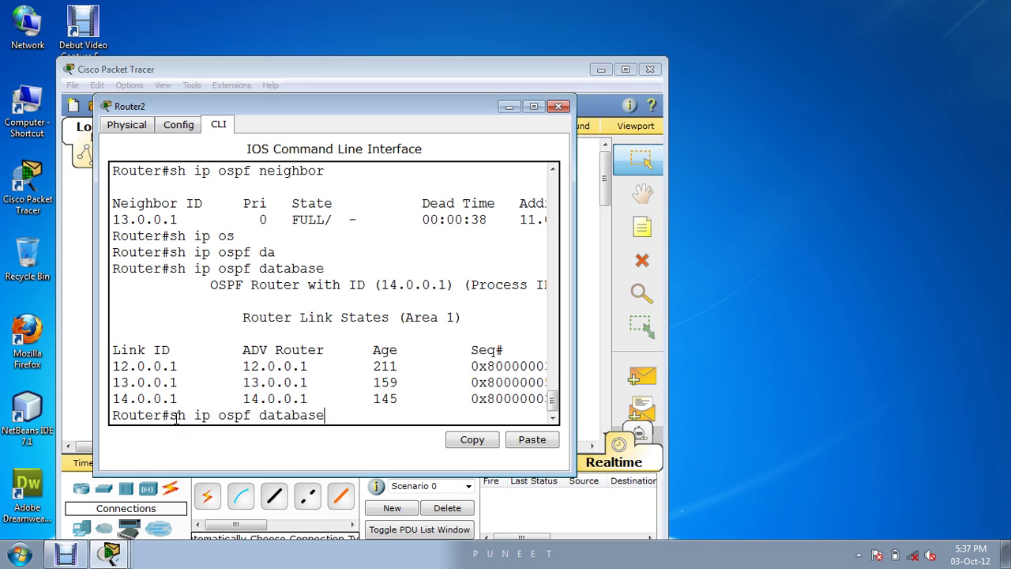
key("BackSpace")
key("BackSpace")
key("BackSpace")
key("BackSpace")
key("BackSpace")
key("BackSpace")
key("BackSpace")
key("BackSpace")
type("f")
key("BackSpace")
type("e")
type("=")
key("BackSpace")
key("BackSpace")
type("in")
key("Tab")
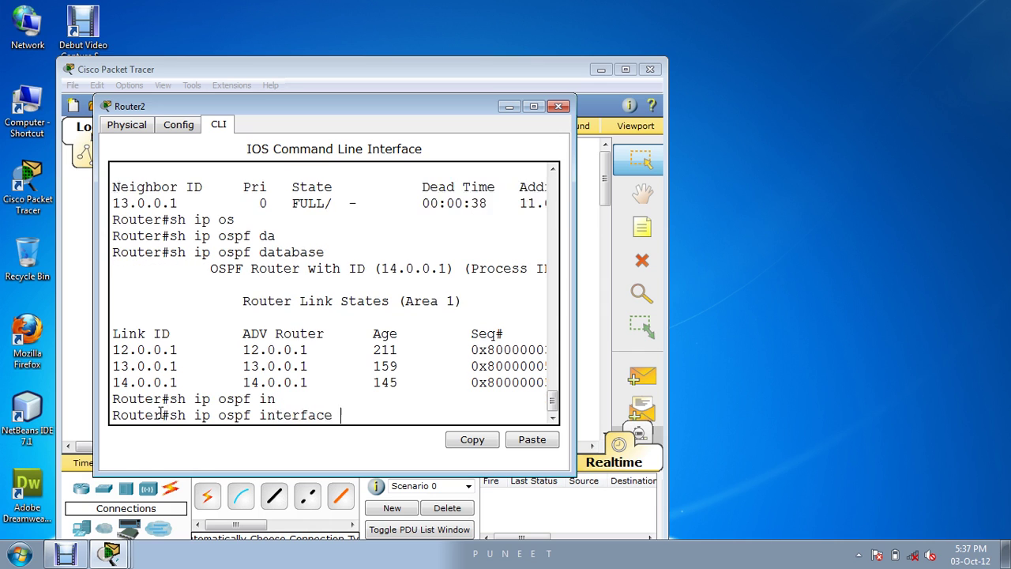
key("Return")
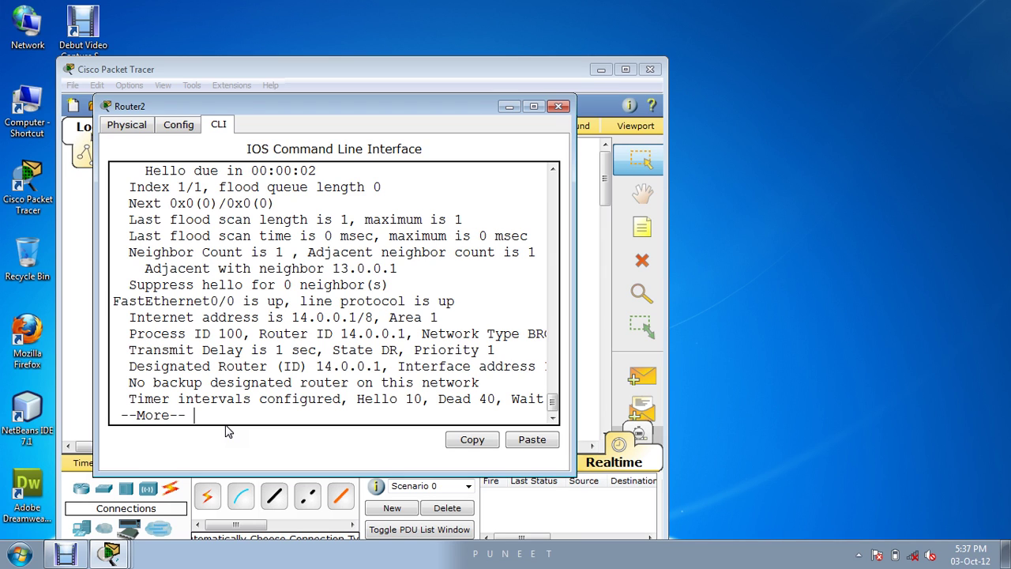
key("q")
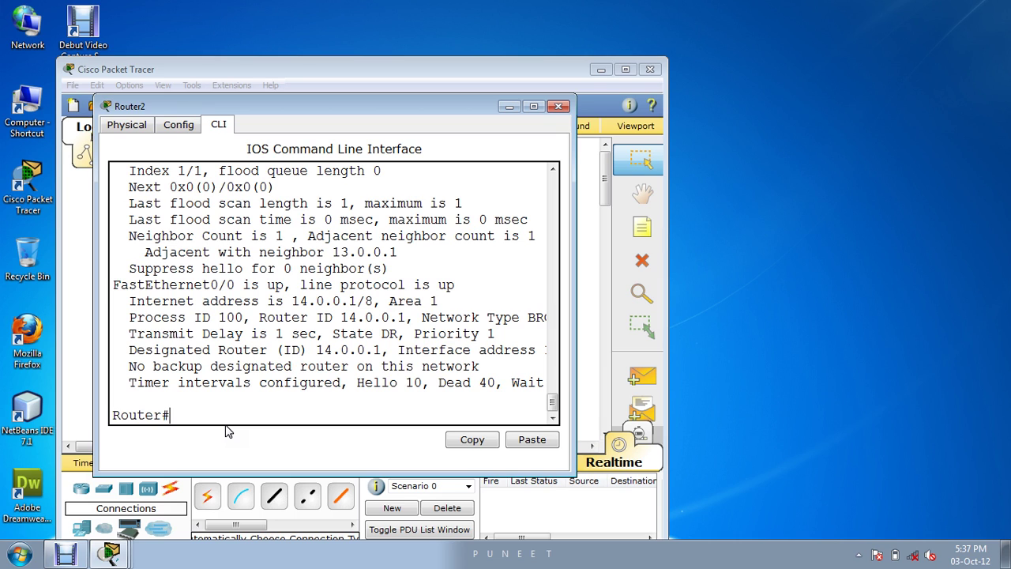
Step: Enter Router2's global configuration mode with conf t
type("conf t")
key("BackSpace")
key("BackSpace")
key("BackSpace")
type("f t")
key("Return")
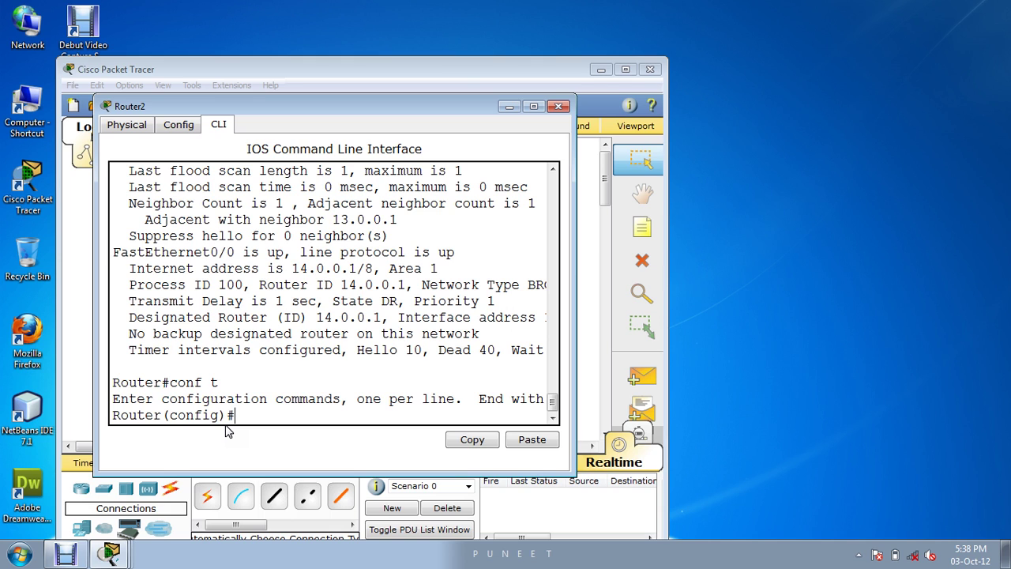
Step: Examine the serial links between the three routers in the topology and reopen Router2's command line
left_click(508, 106)
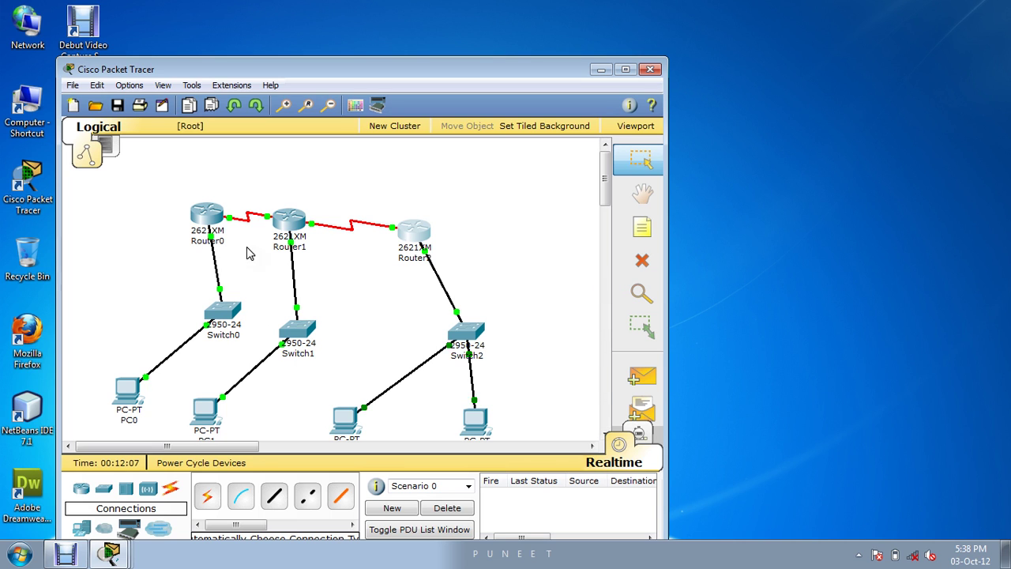
mouse_move(207, 219)
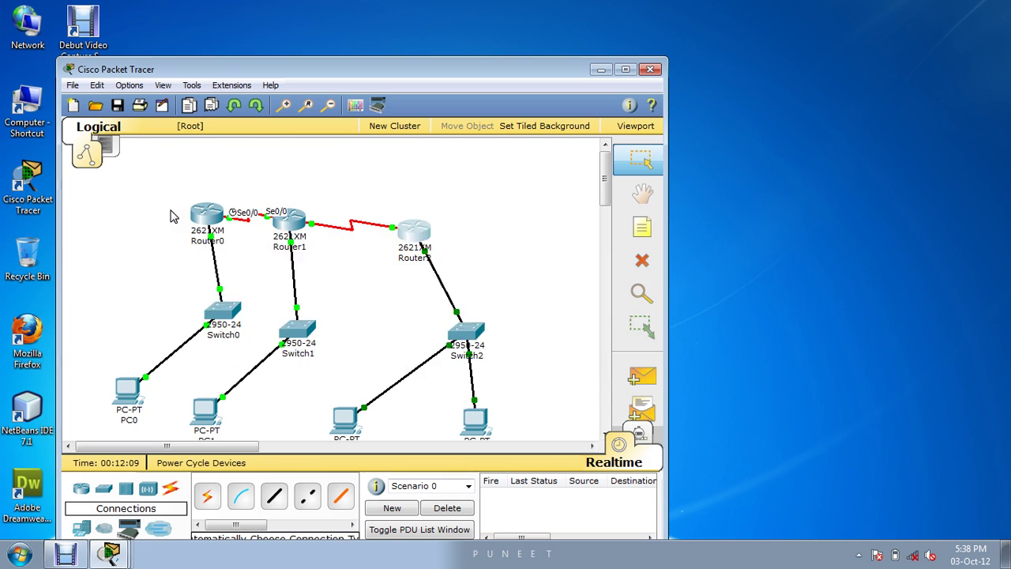
mouse_move(275, 222)
mouse_move(432, 230)
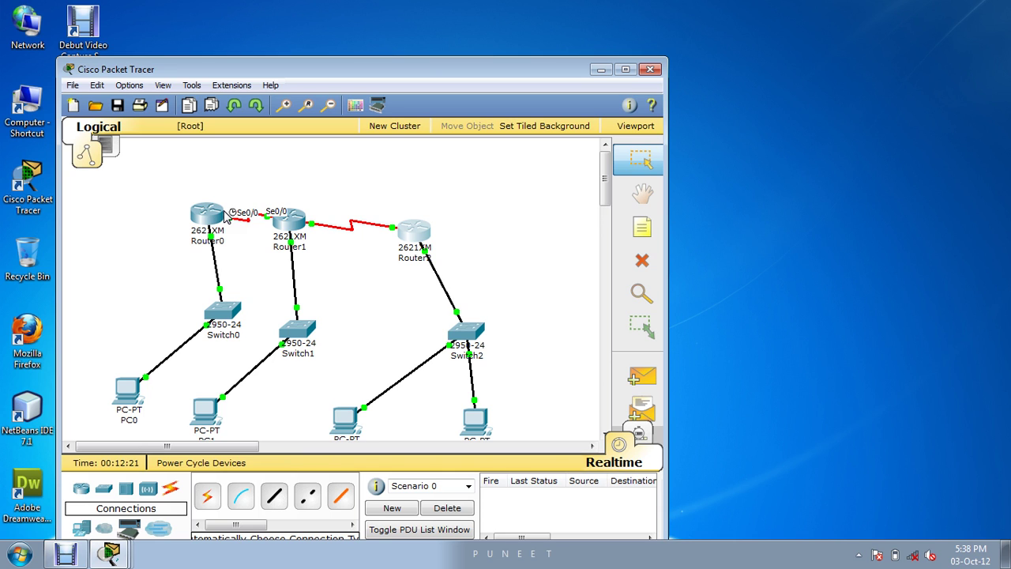
left_click(413, 227)
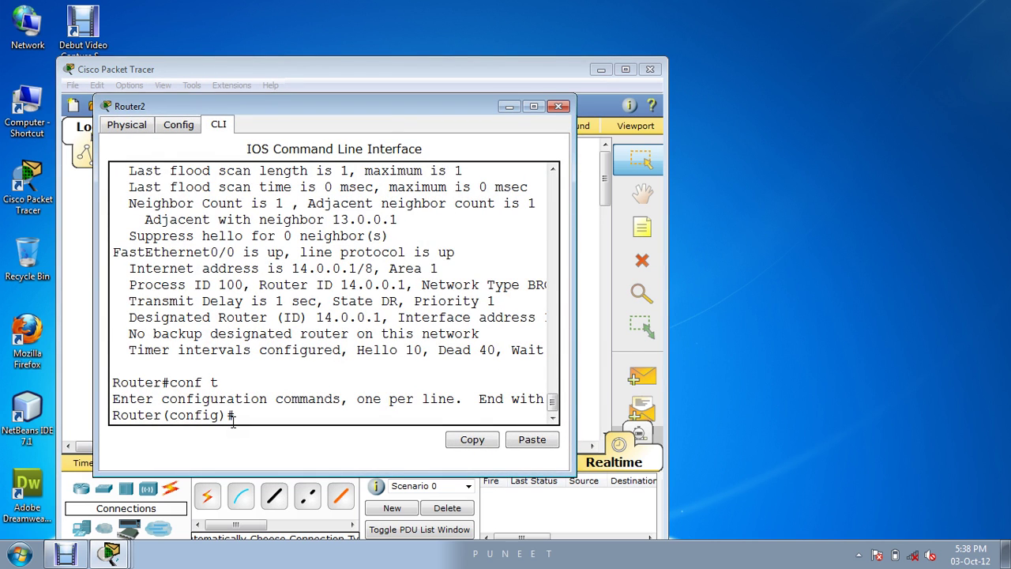
Step: Leave Router2's global configuration mode without entering any command
key("Return")
key("Return")
key("Return")
key("ctrl+z")
key("Return")
key("Return")
key("Return")
key("Return")
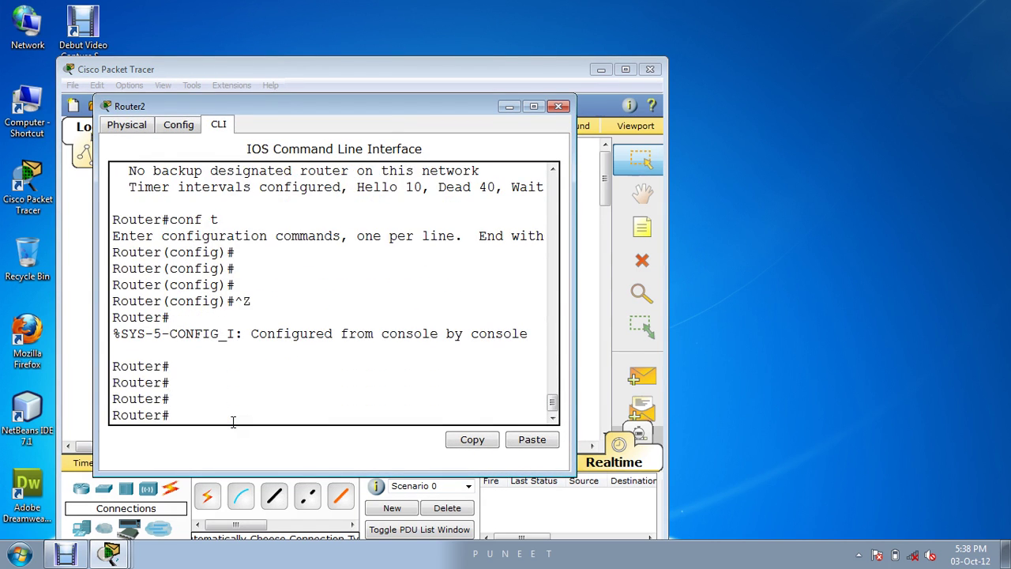
Step: Enter Router2's global configuration mode and open OSPF process 100 with router ospf 100
type("conf t")
key("Return")
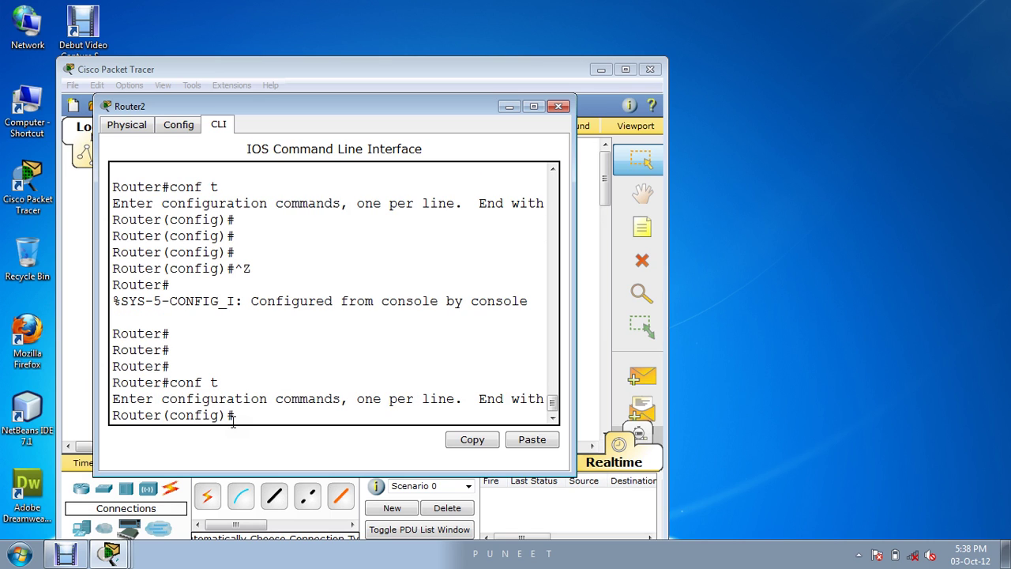
type("route r ospf 100")
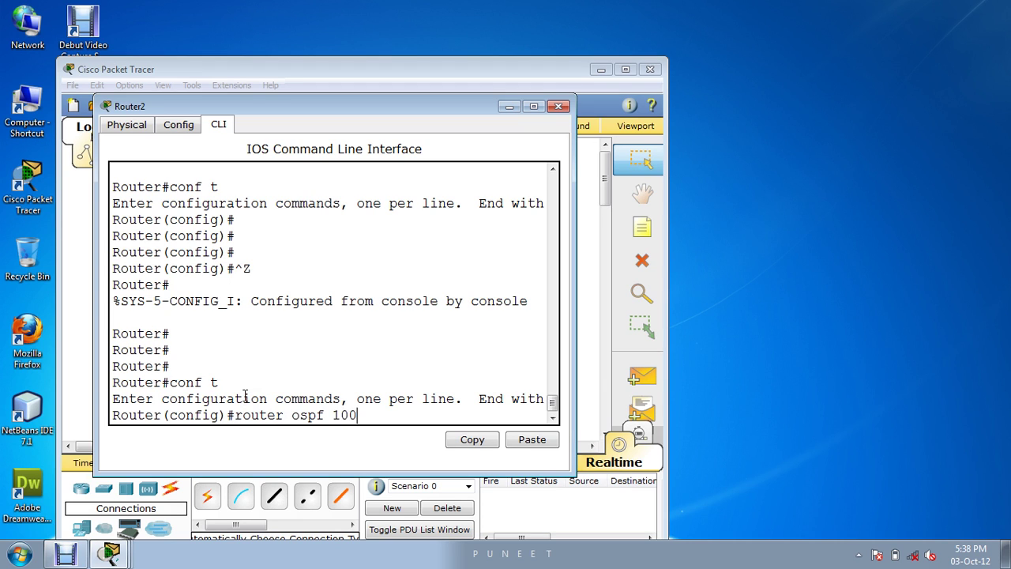
key("Return")
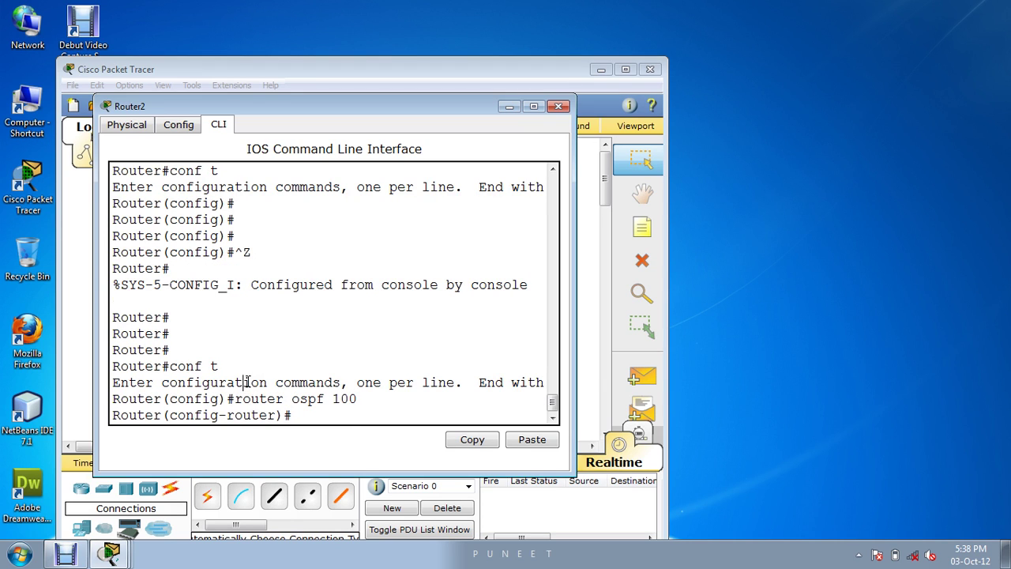
Step: Try to complete a command beginning with virtu in Router2's OSPF process and clear the entry
type("vir")
key("Tab")
type("tu")
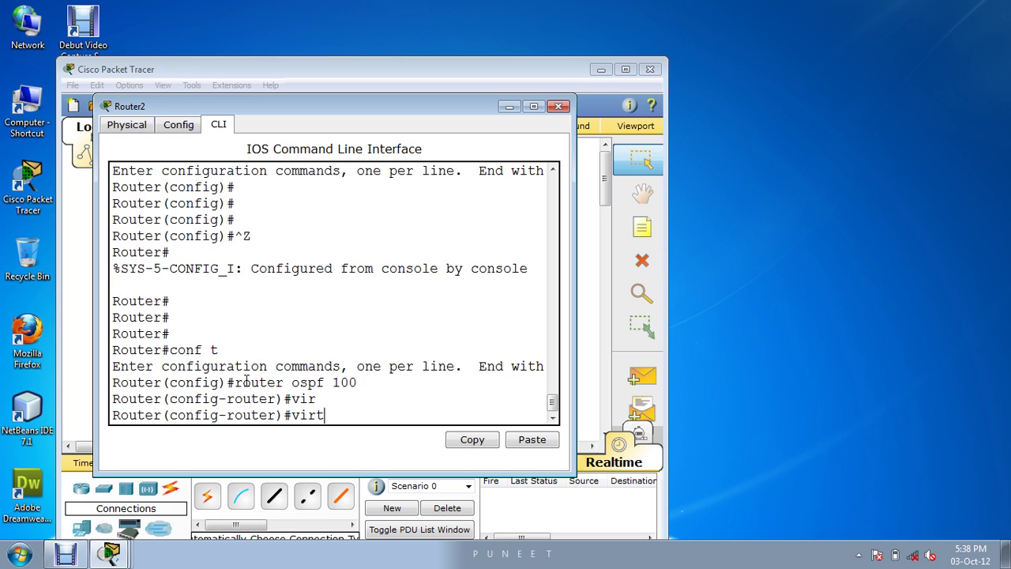
key("Tab")
key("BackSpace")
key("BackSpace")
key("BackSpace")
key("BackSpace")
key("BackSpace")
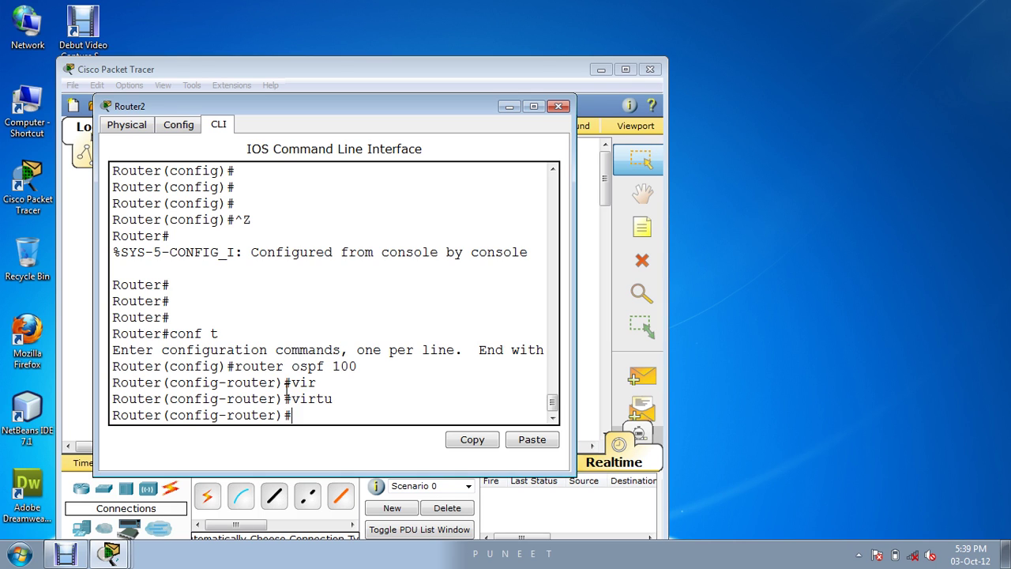
Step: Set the router ID of Router2's OSPF process 100 to 1.1.1.1
type("rou")
key("Tab")
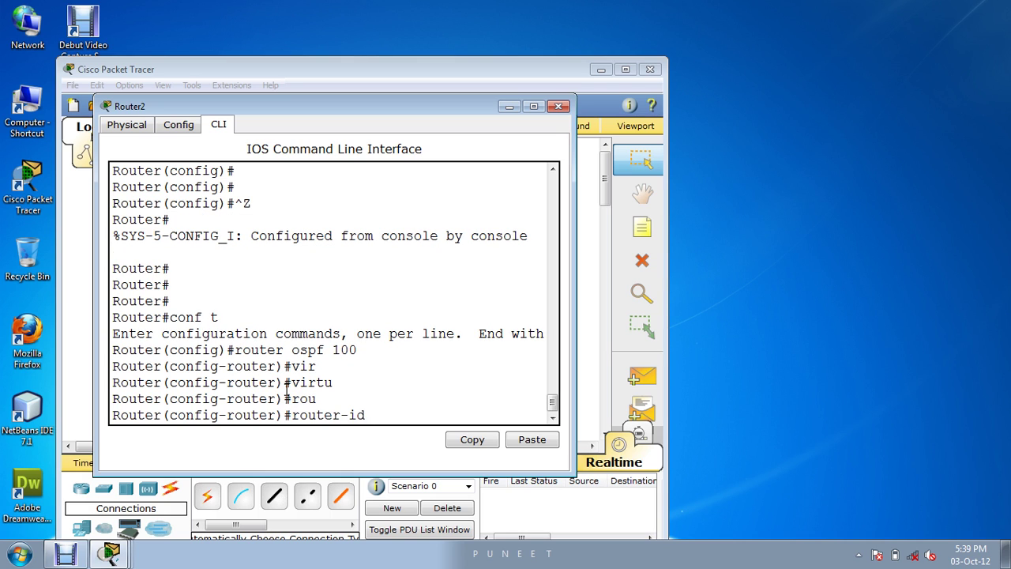
type("1.1.1.1")
key("Return")
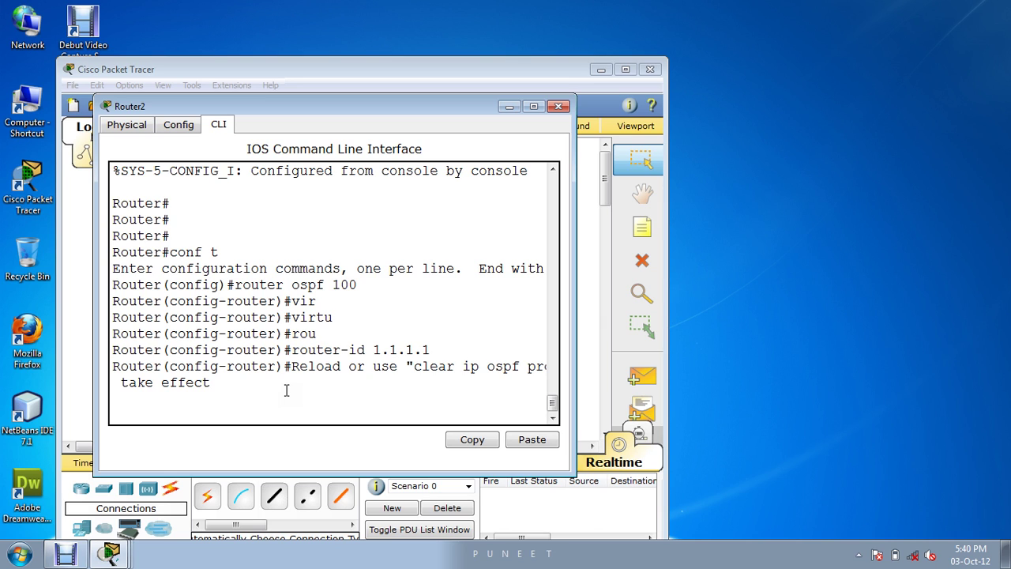
Step: Find the earlier sh ip ospf interface output for Serial0/0 and highlight its router ID
left_click(553, 170)
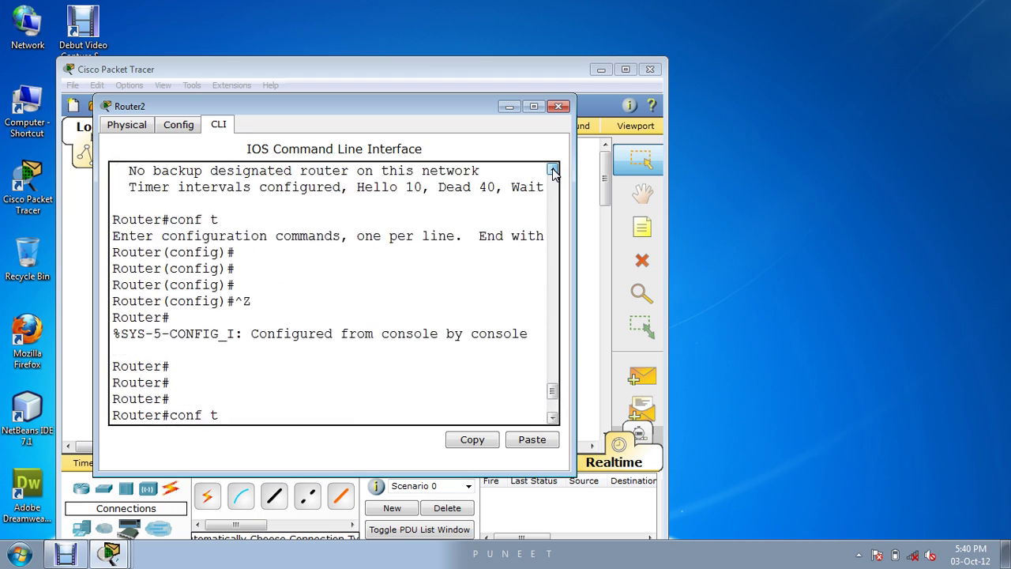
left_click_drag(553, 170, 553, 170)
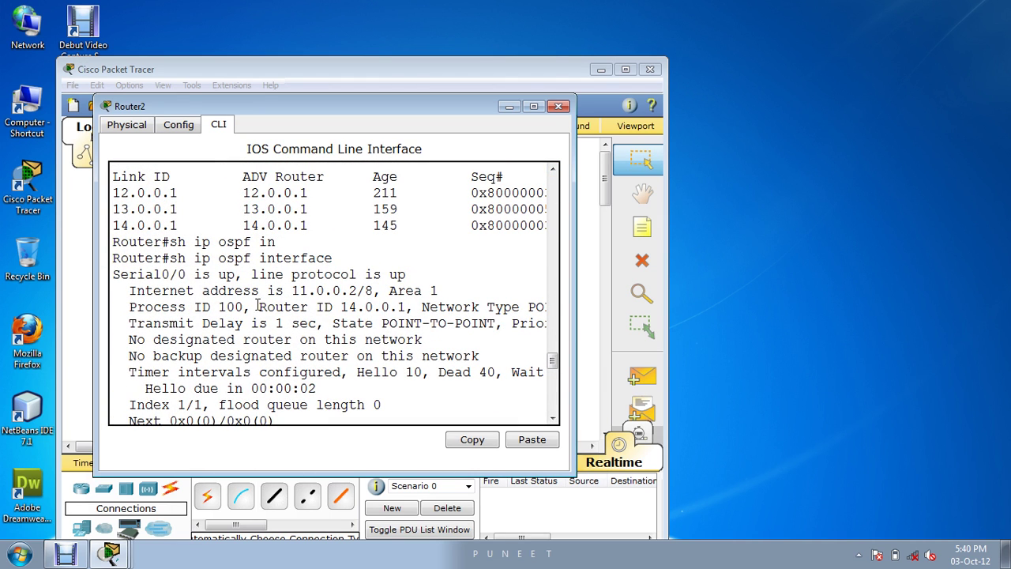
left_click_drag(257, 306, 414, 308)
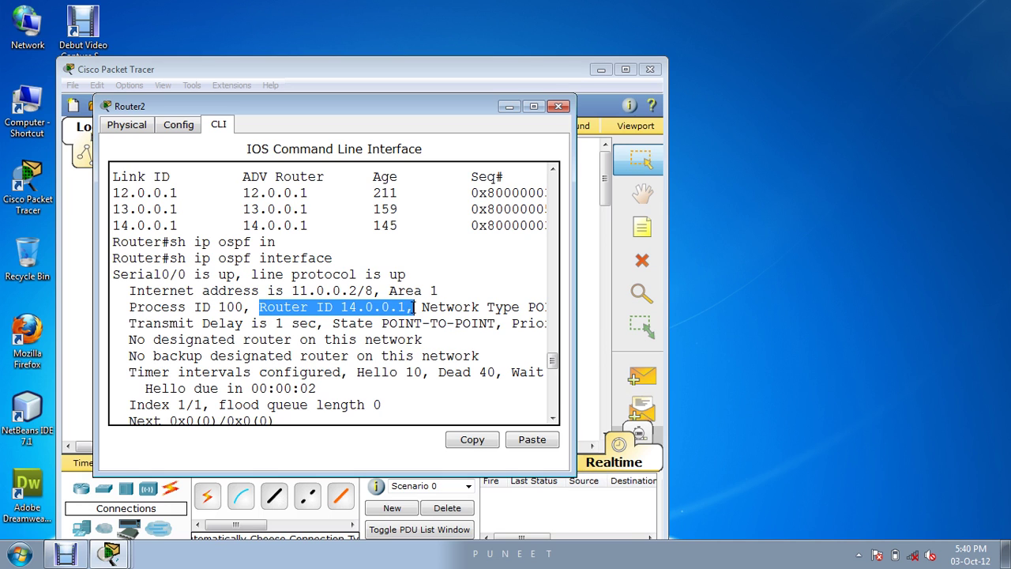
left_click(474, 440)
scroll(451, 344, "down", 2)
scroll(450, 346, "up", 4)
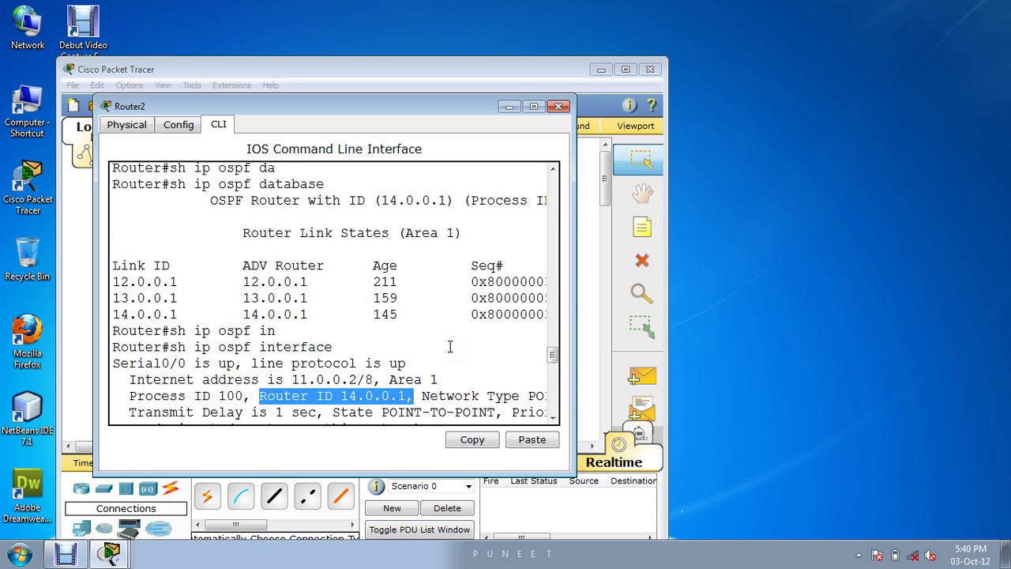
Step: Return to the end of the console output and review the router-id command and its response
scroll(446, 332, "down", 7)
scroll(438, 304, "down", 10)
scroll(435, 299, "up", 2)
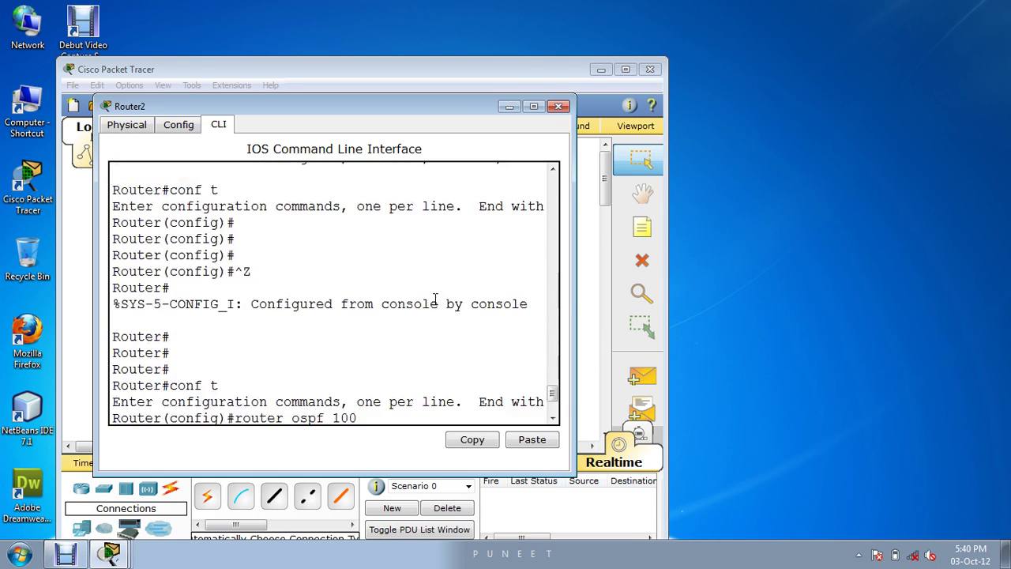
scroll(435, 299, "down", 3)
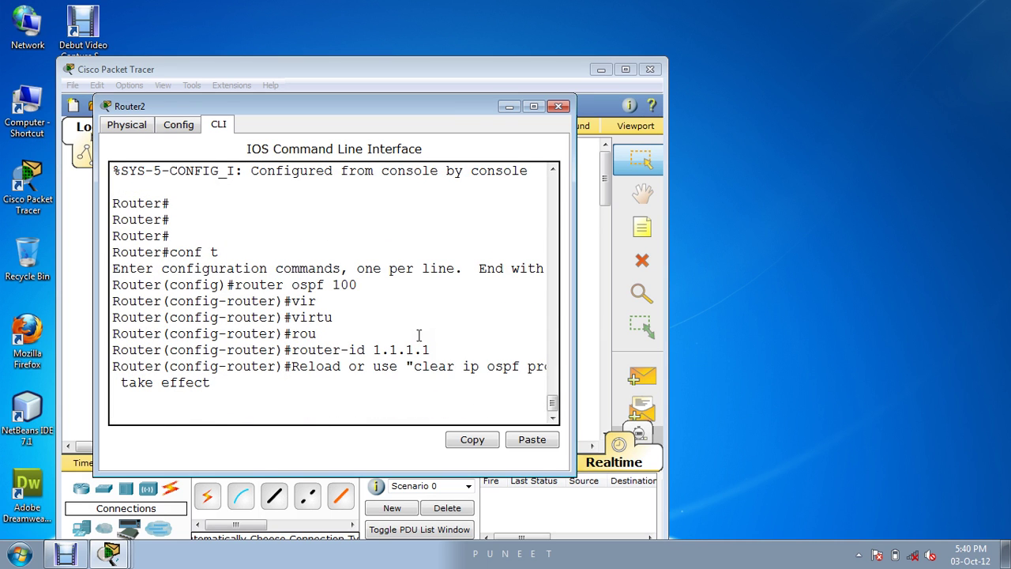
scroll(417, 335, "up", 3)
scroll(416, 334, "down", 1)
scroll(416, 334, "down", 2)
scroll(537, 162, "up", 1)
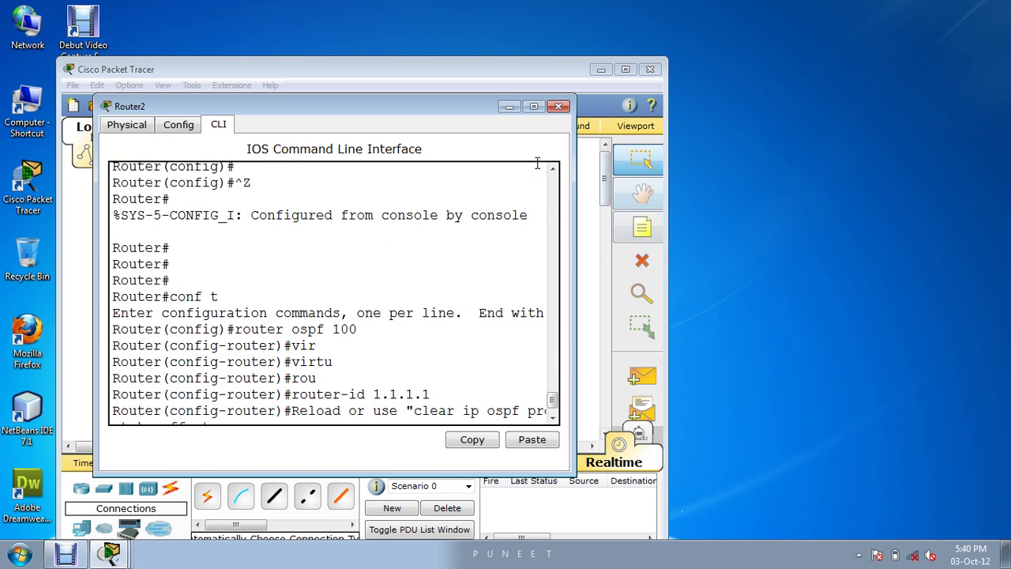
Step: Find the earlier sh ip ospf database output in Router2's console and highlight the router ID in its heading
left_click(552, 170)
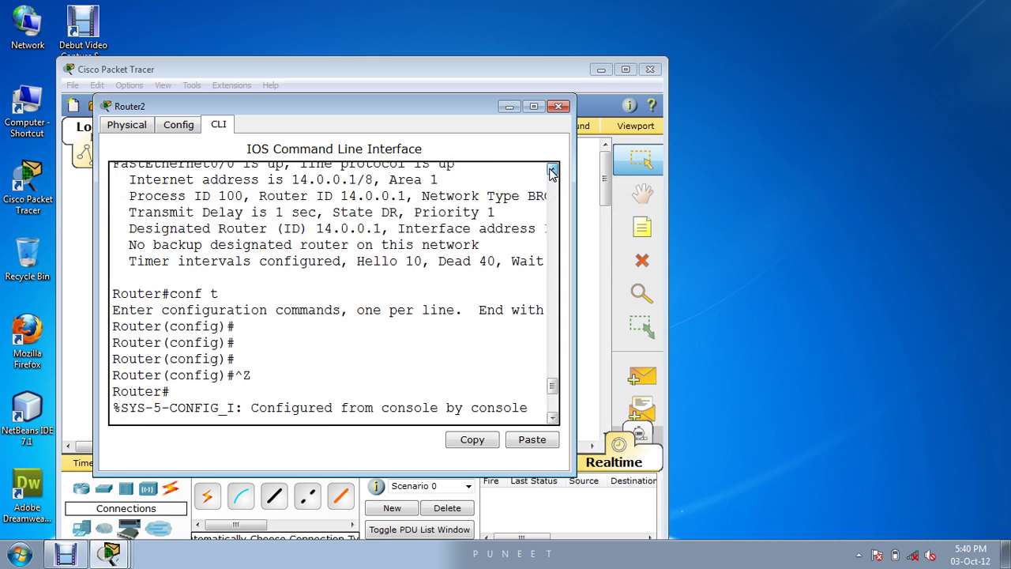
left_click_drag(552, 170, 552, 171)
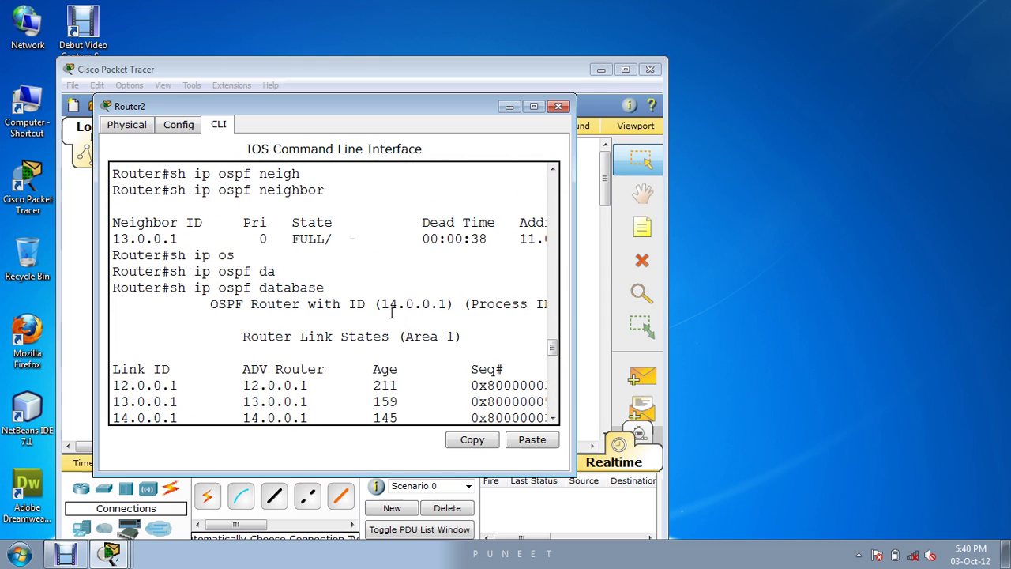
left_click_drag(372, 304, 463, 304)
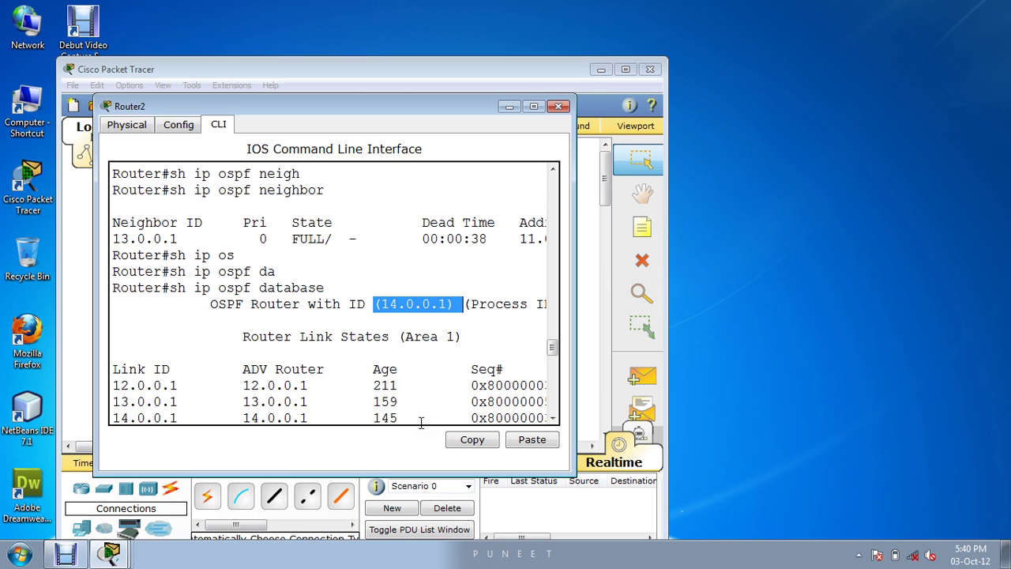
Step: Highlight the clear ip ospf process hint at the end of the console output and maximize the Router2 window
left_click_drag(553, 342, 555, 404)
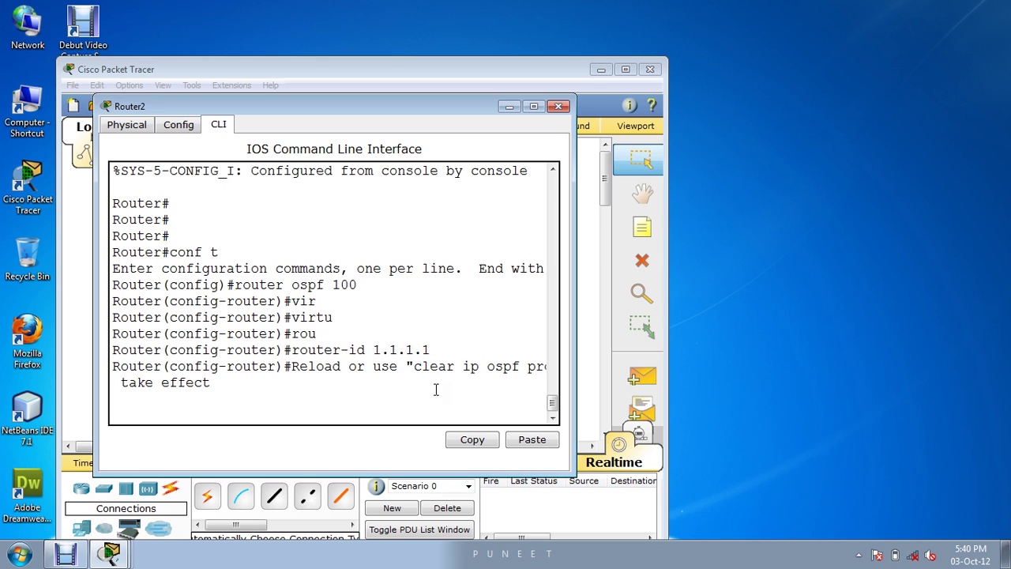
left_click_drag(399, 365, 571, 374)
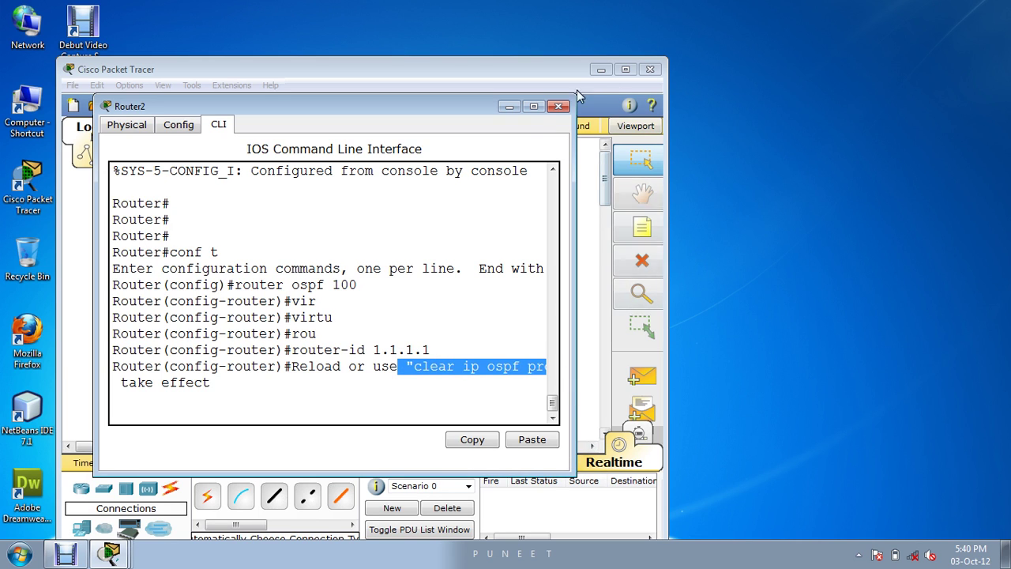
left_click(533, 106)
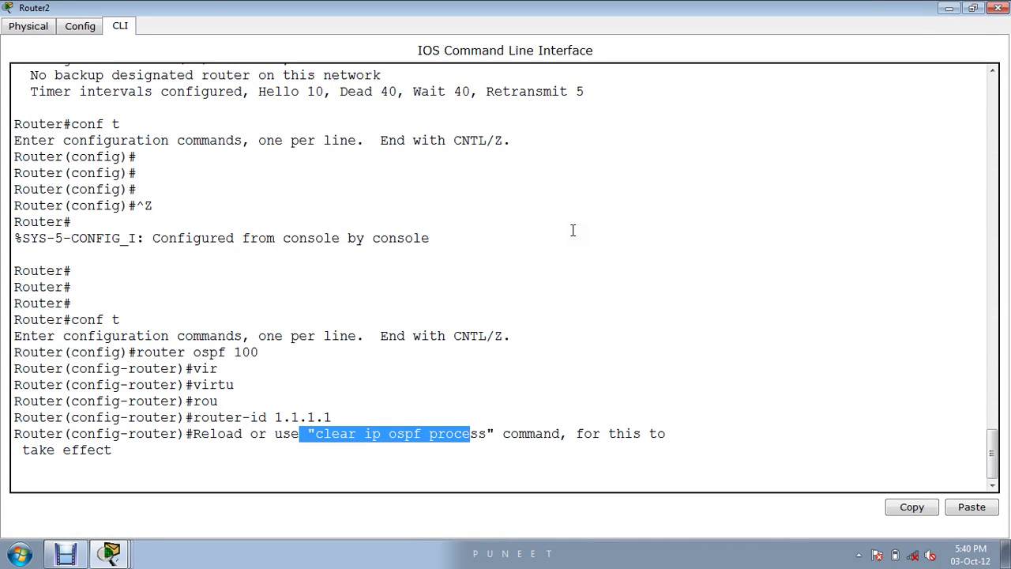
Step: Add an area 0 virtual link to router 13.0.0.1 in Router2's OSPF process 100
left_click(232, 456)
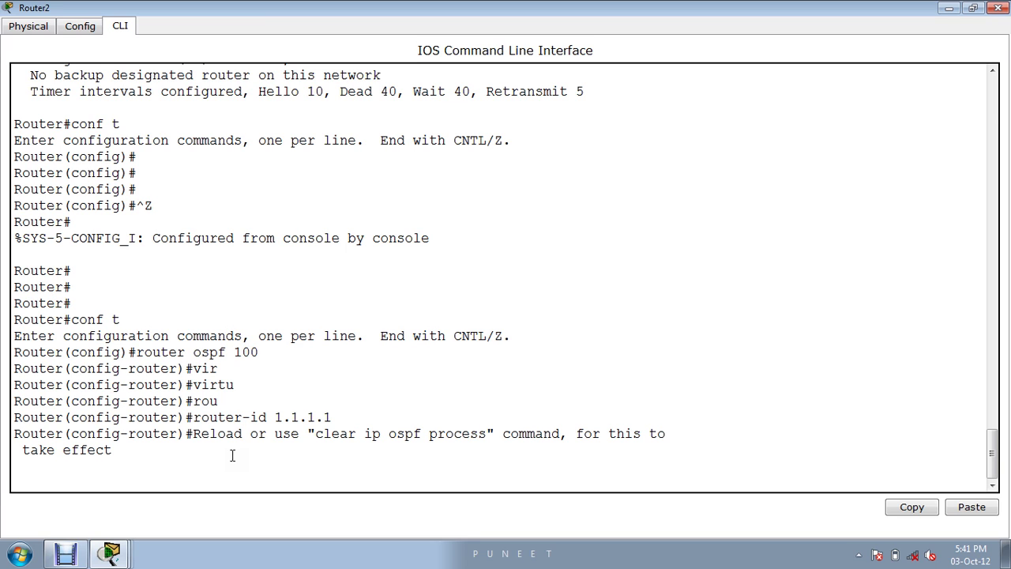
key("Return")
key("Return")
key("Return")
key("Return")
key("Return")
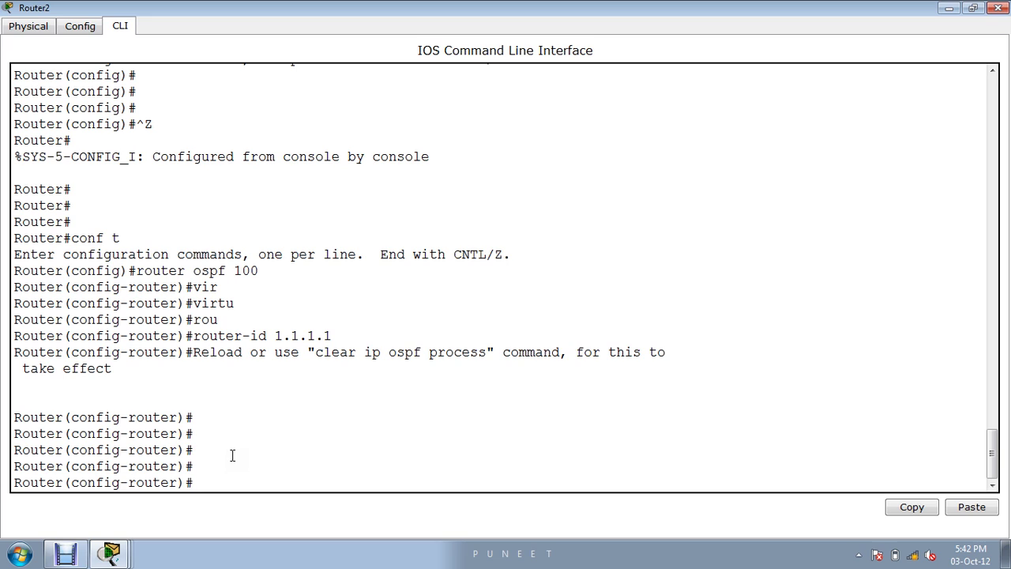
type("area 0 vi")
key("Tab")
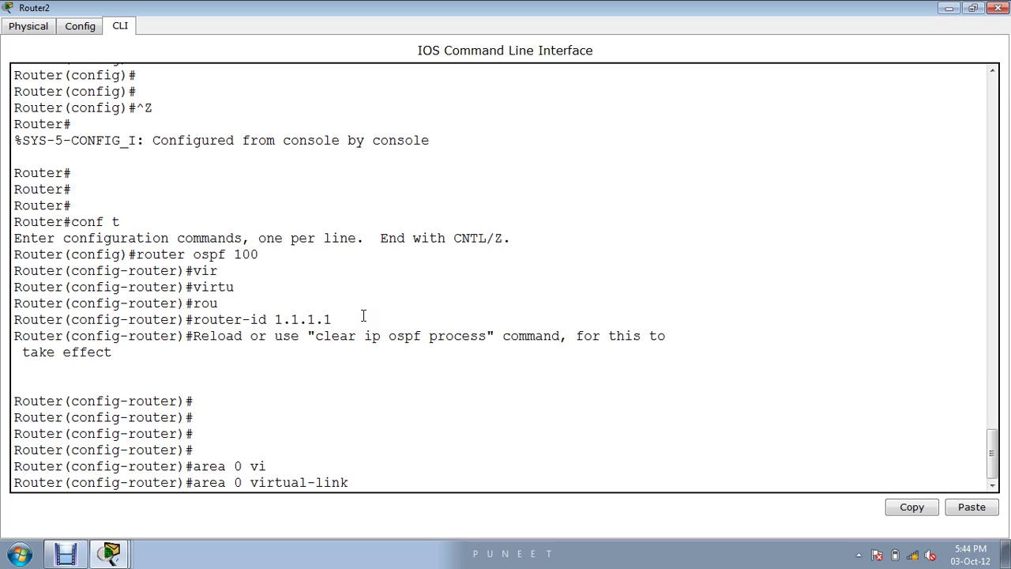
type("13.0.0.1")
key("Return")
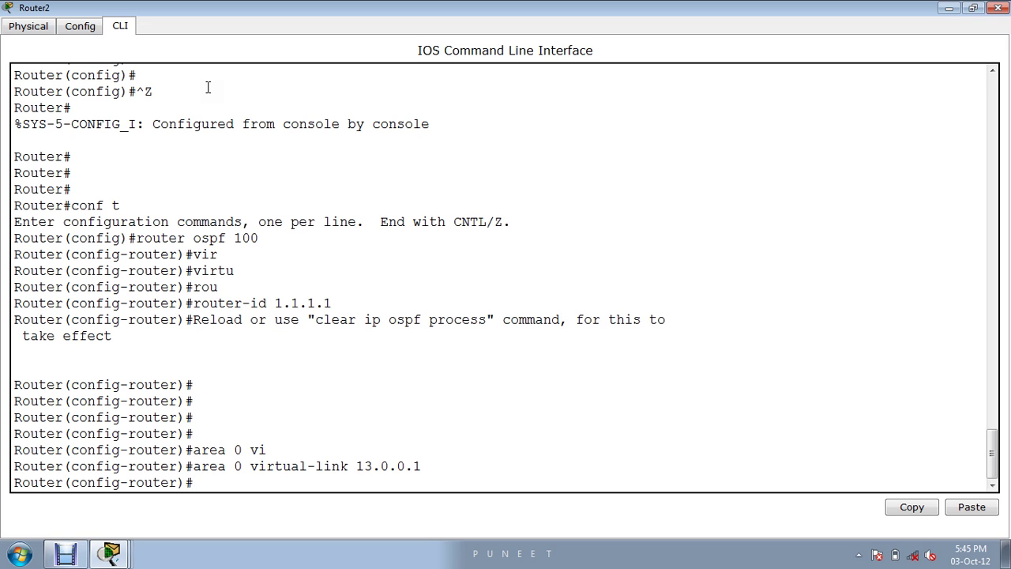
Step: Leave Router2's OSPF configuration and enter interface configuration for s0/0
key("Return")
key("Return")
key("Return")
type("exit")
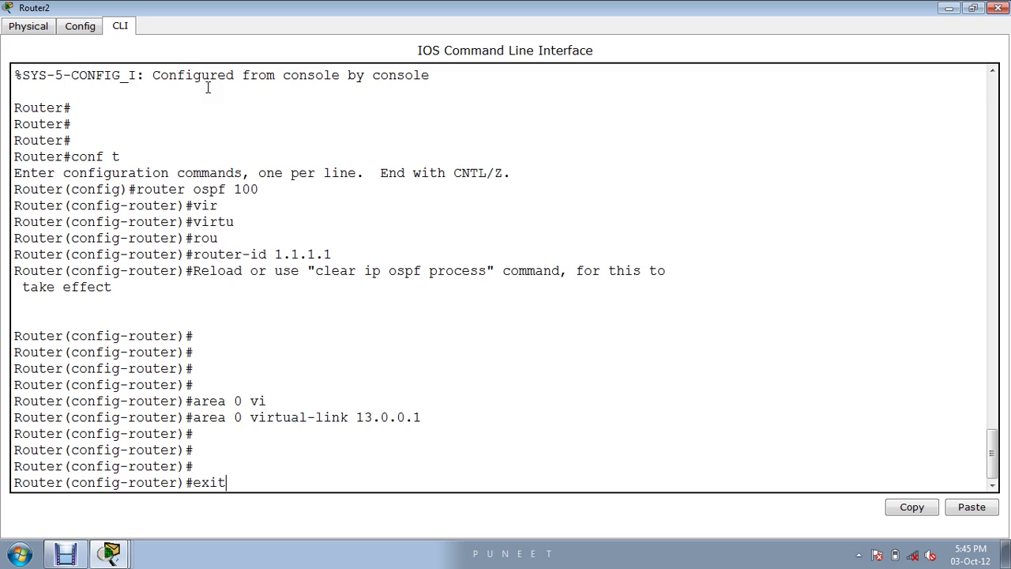
key("Return")
type("rout")
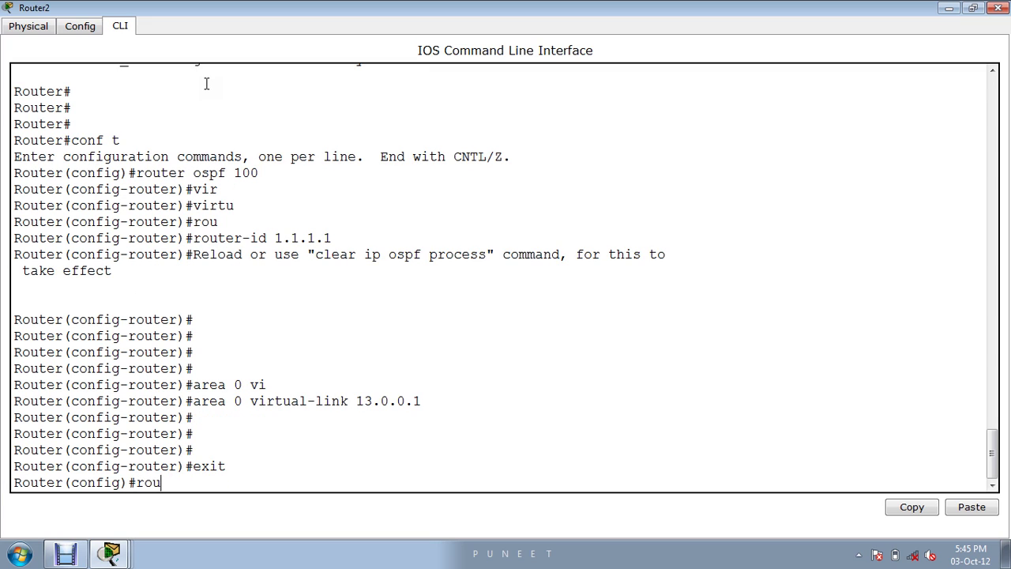
key("BackSpace")
key("BackSpace")
key("BackSpace")
key("BackSpace")
type("int s0/0")
key("Return")
Step: Bring up the ip ospf hello-interval command for s0/0 without a value and clear its keyword
type("ip a")
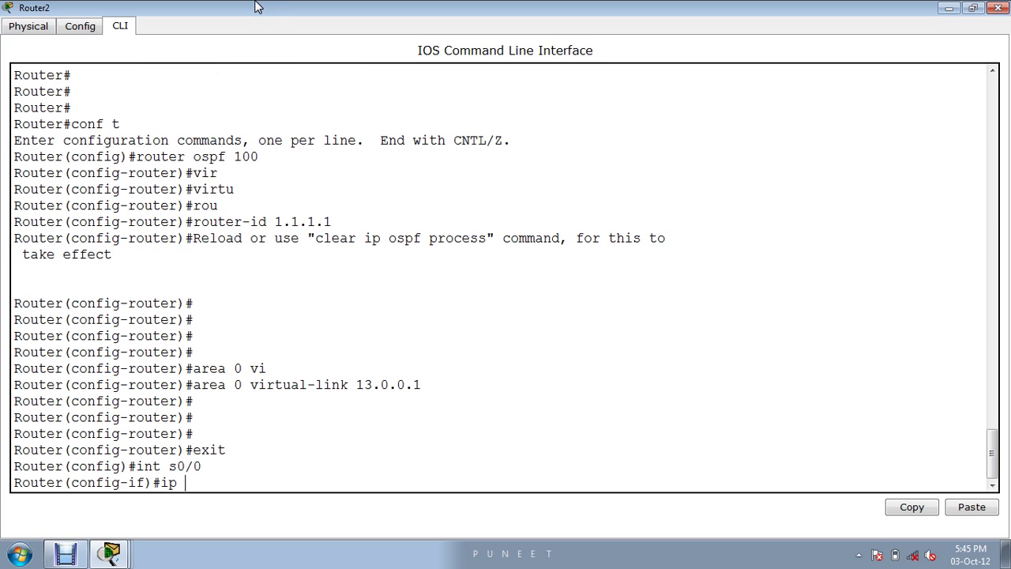
key("BackSpace")
key("BackSpace")
key("BackSpace")
key("BackSpace")
type("ip os")
key("Tab")
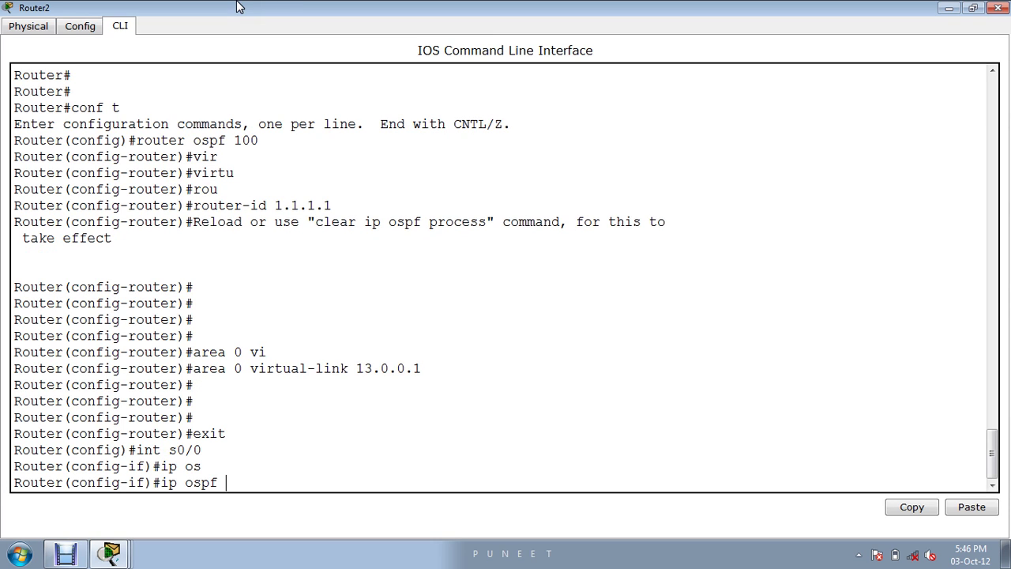
type("he")
key("Tab")
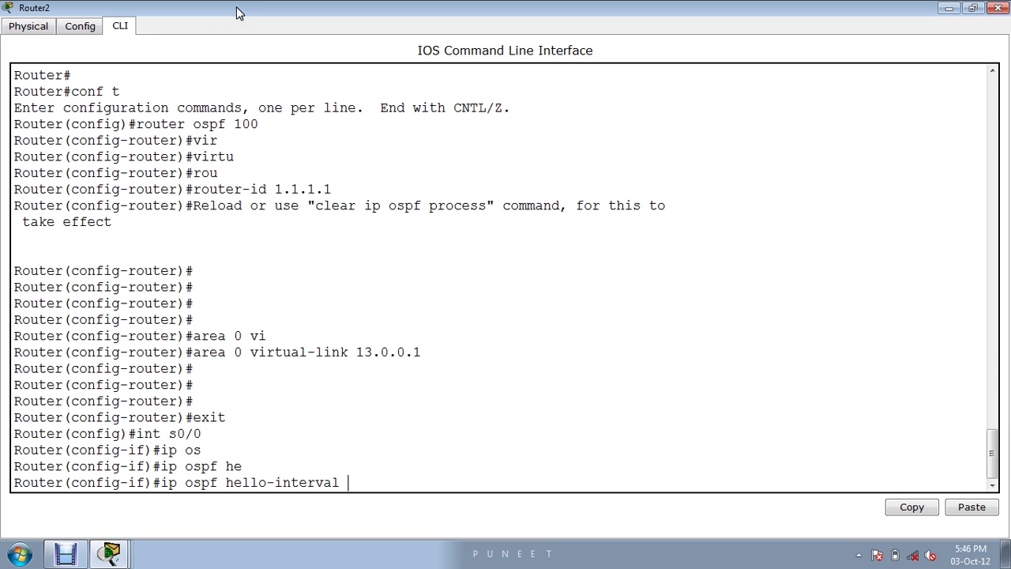
key("BackSpace")
key("BackSpace")
key("BackSpace")
key("BackSpace")
key("BackSpace")
key("BackSpace")
key("BackSpace")
key("BackSpace")
key("BackSpace")
key("BackSpace")
key("BackSpace")
key("BackSpace")
key("BackSpace")
key("BackSpace")
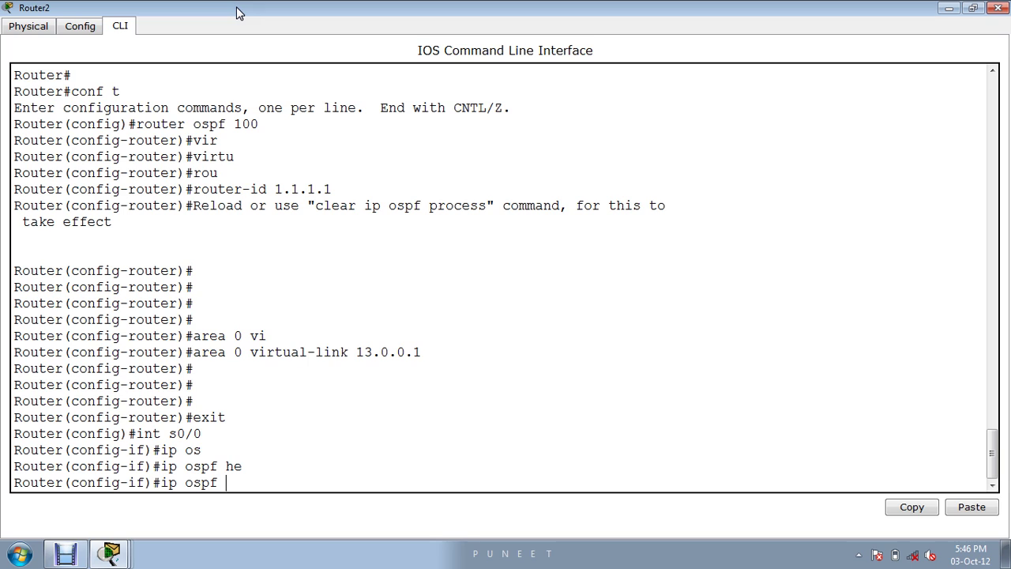
Step: Bring up the ip ospf dead-interval command for s0/0 without a value and clear its keyword
type("de")
key("Tab")
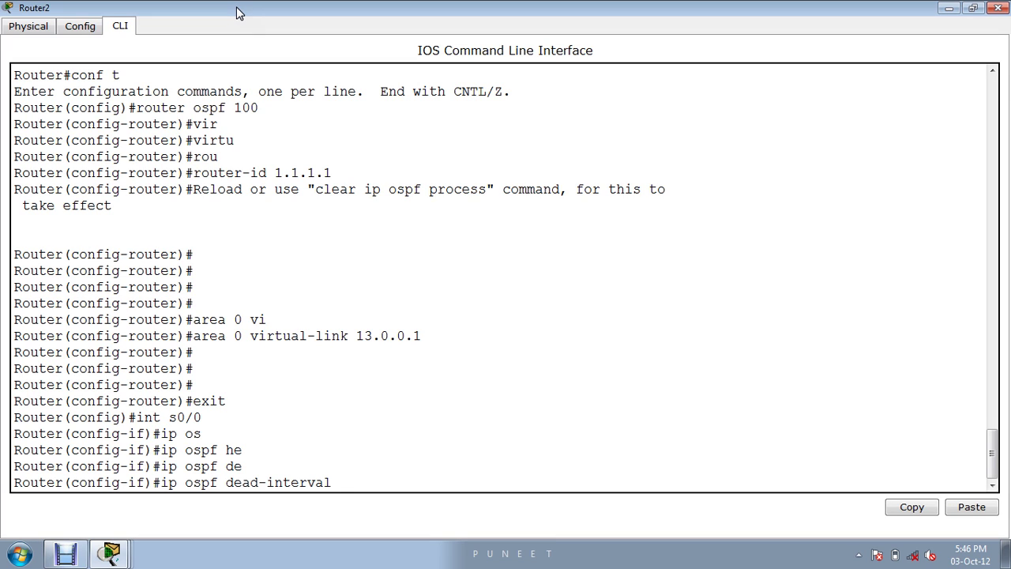
key("BackSpace")
key("BackSpace")
key("BackSpace")
key("BackSpace")
key("BackSpace")
key("BackSpace")
key("BackSpace")
key("BackSpace")
key("BackSpace")
key("BackSpace")
key("BackSpace")
key("BackSpace")
key("BackSpace")
key("BackSpace")
key("BackSpace")
key("BackSpace")
key("BackSpace")
key("BackSpace")
Step: Try to complete an ip command beginning with auth on s0/0 and clear the keyword
type("au")
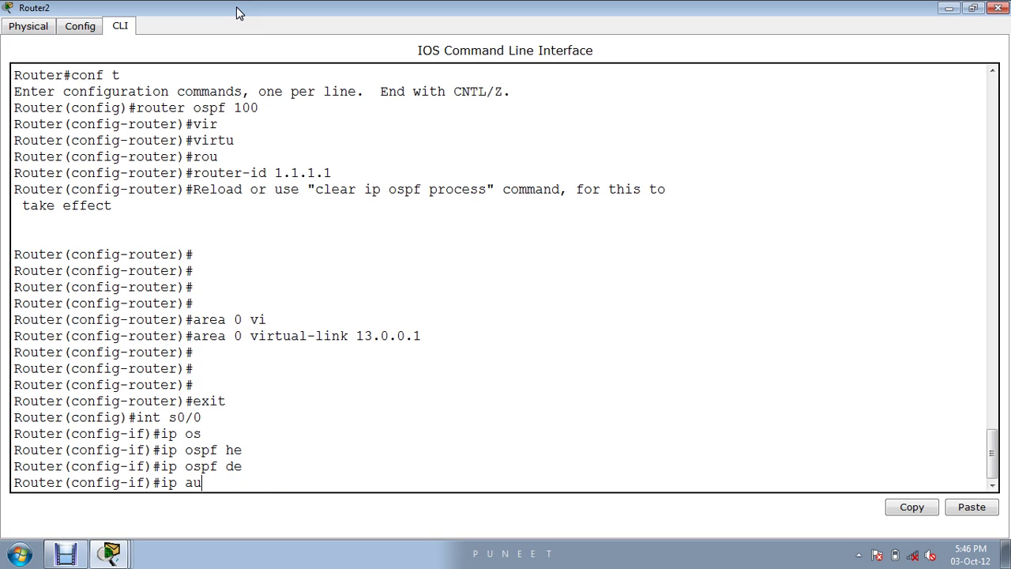
type("th")
key("Tab")
key("BackSpace")
key("BackSpace")
key("BackSpace")
key("BackSpace")
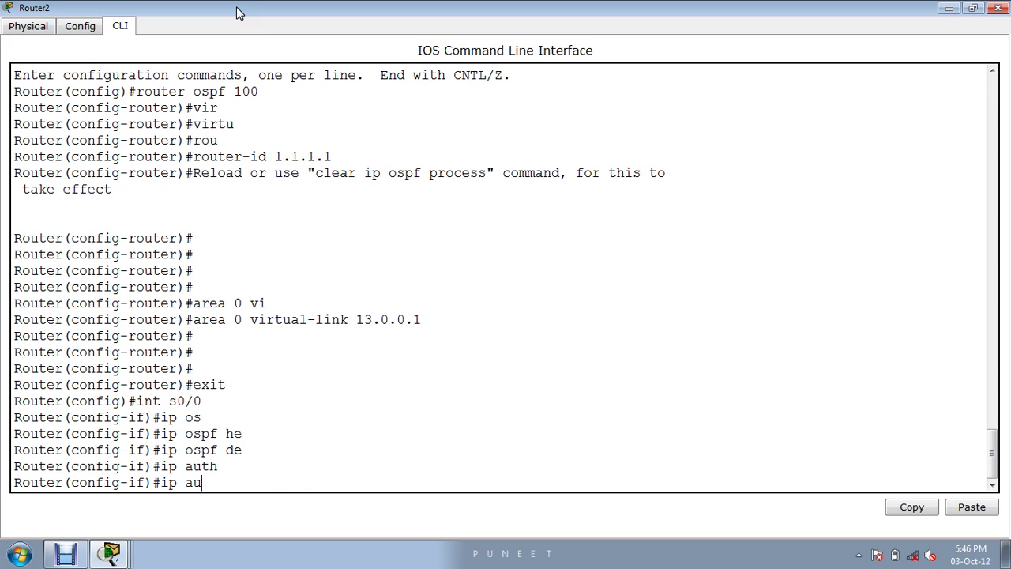
Step: List the available ip ospf options on s0/0 and enable OSPF authentication with ip ospf authentication
type("os")
key("Tab")
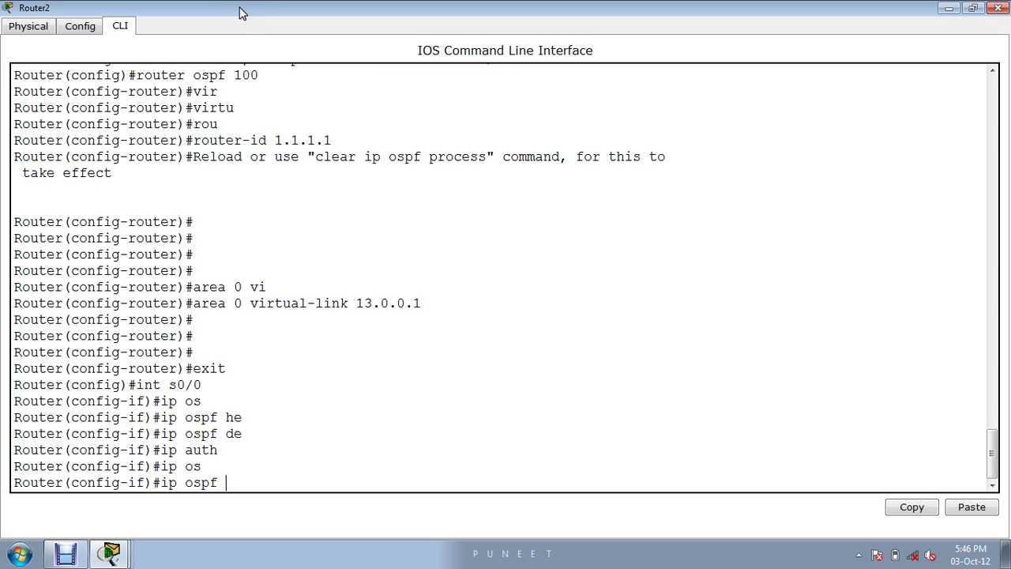
type("auth")
key("Tab")
key("BackSpace")
key("BackSpace")
key("BackSpace")
key("BackSpace")
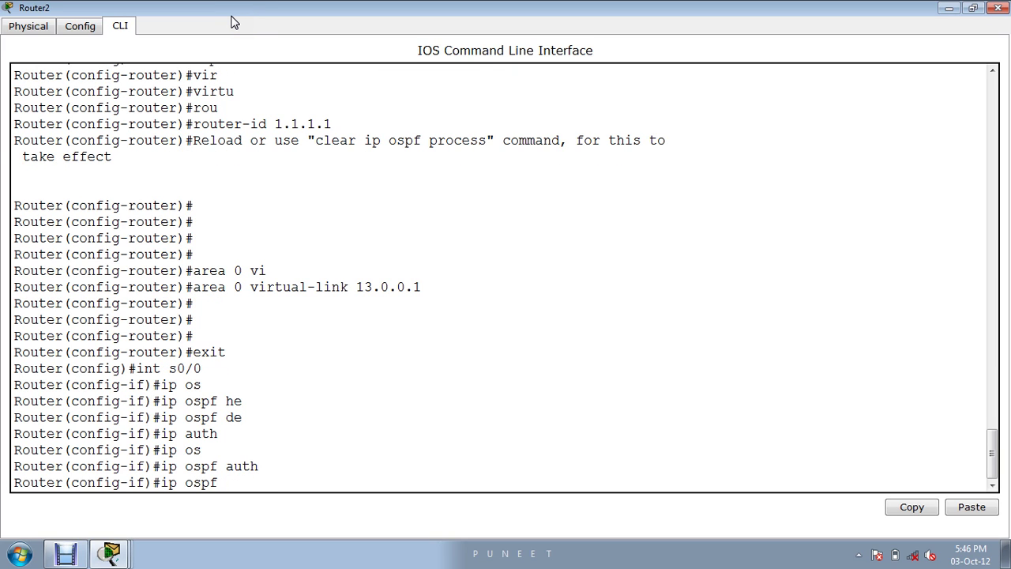
type("?")
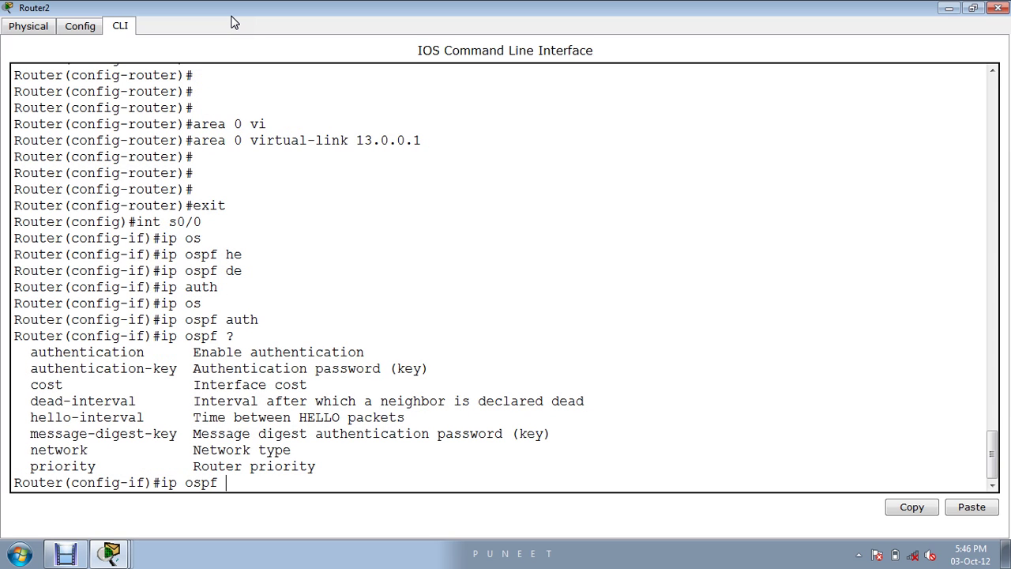
type("authen")
key("Tab")
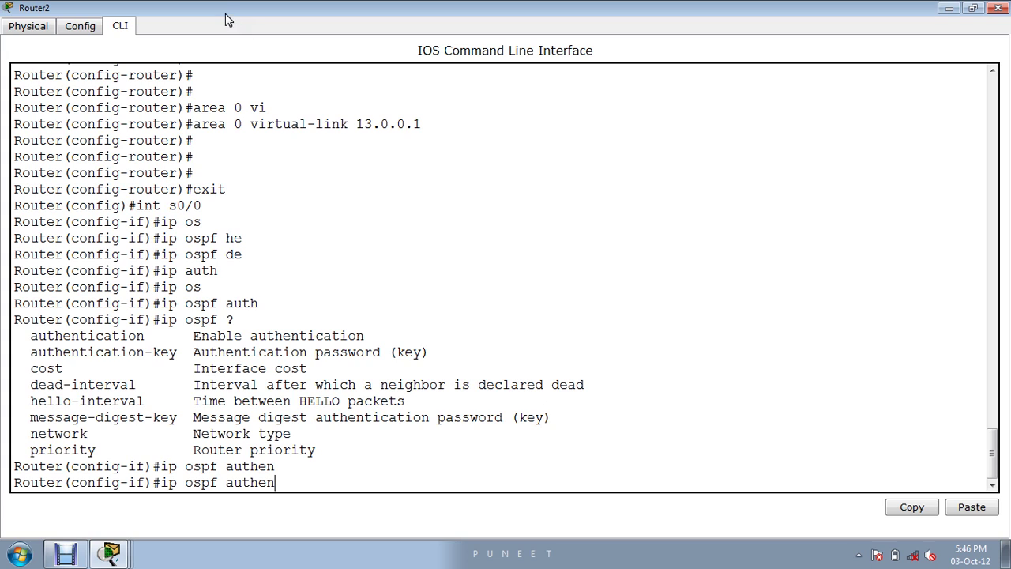
type("tication")
key("Return")
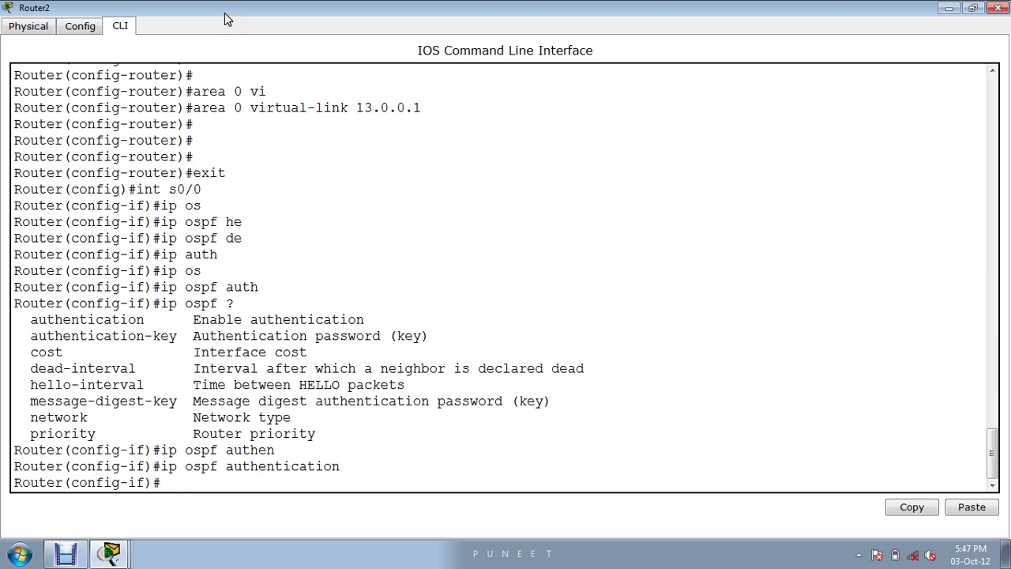
Step: Try to set the OSPF authentication key on s0/0 by adding a separate key keyword after authentication
key("Up")
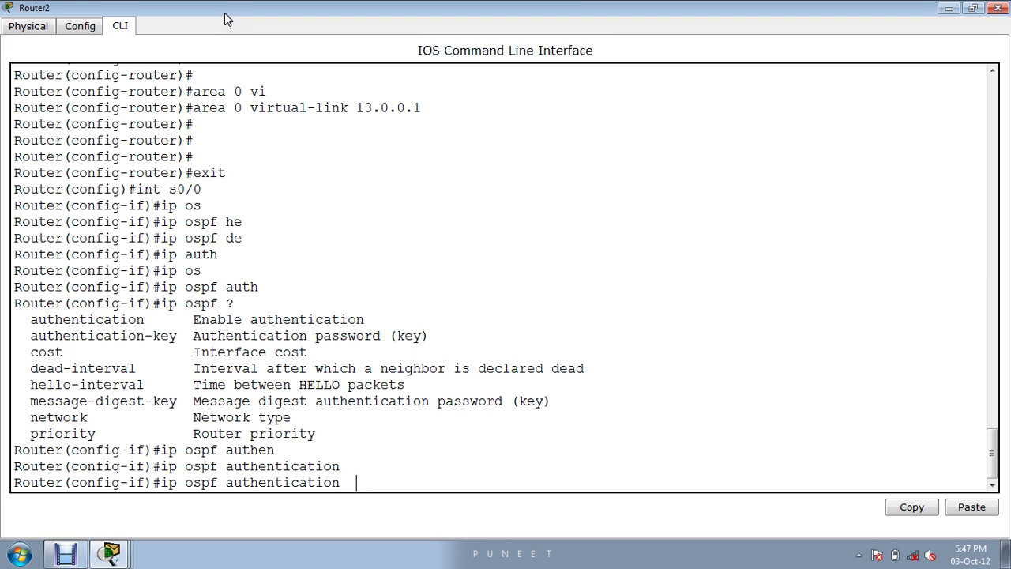
type("key")
type("1")
key("Return")
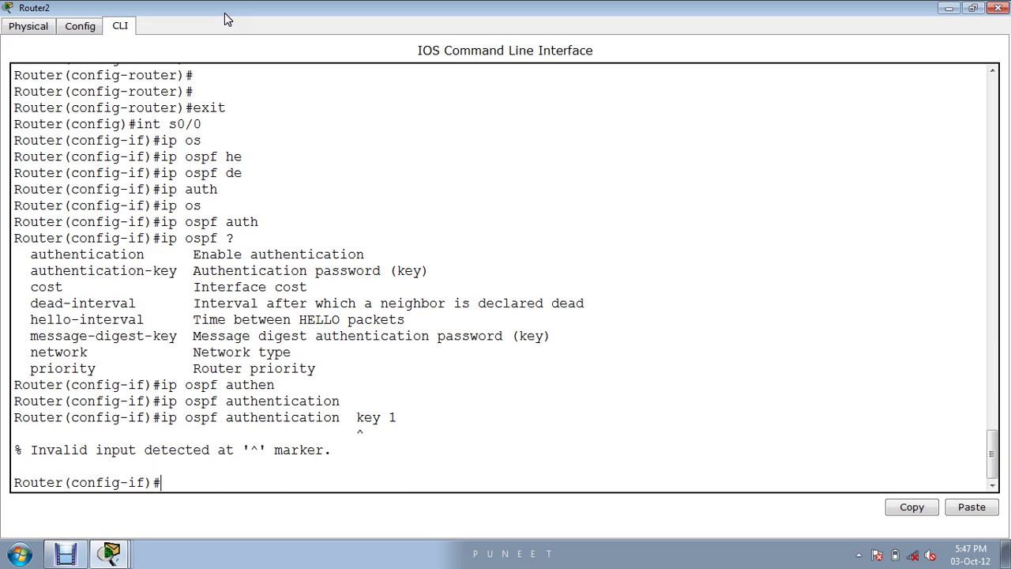
Step: Correct the command to ip ospf authentication-key and apply the authentication key to s0/0
key("Up")
key("Left")
key("Left")
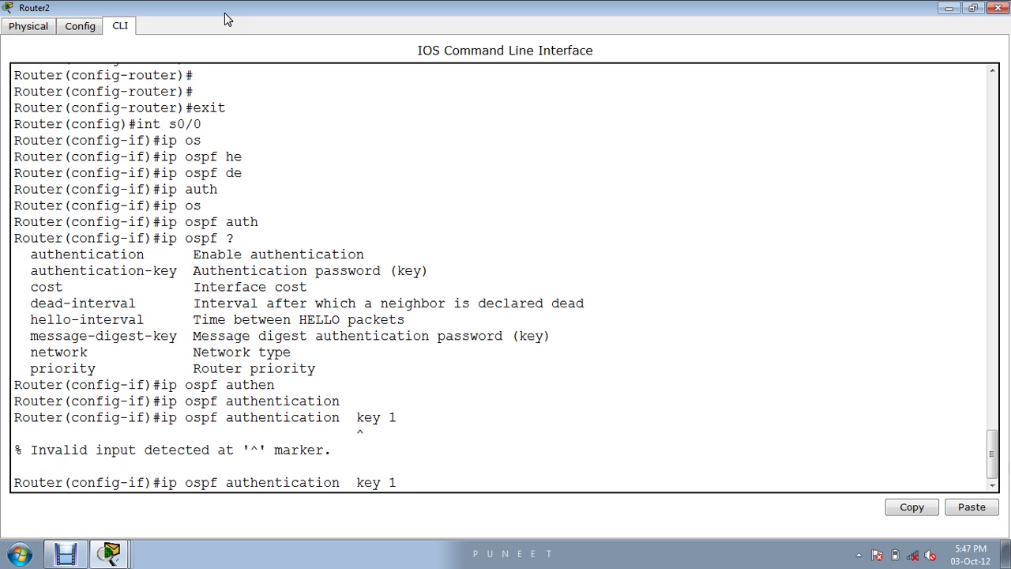
key("Left")
key("Left")
key("BackSpace")
key("BackSpace")
type("-")
key("Return")
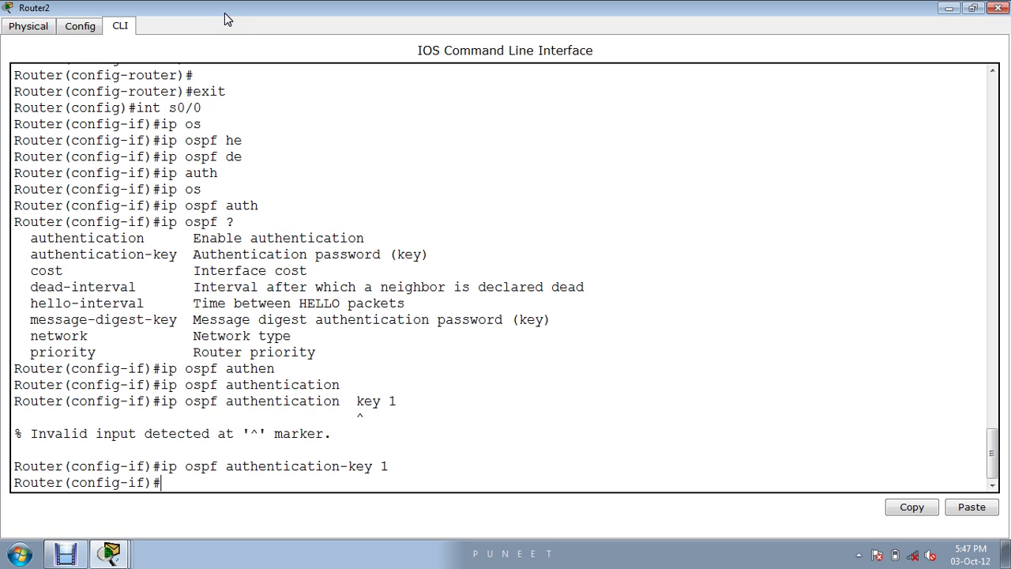
Step: Reduce the previous command to ip ospf authentication and list its options for s0/0
type("ip")
key("Up")
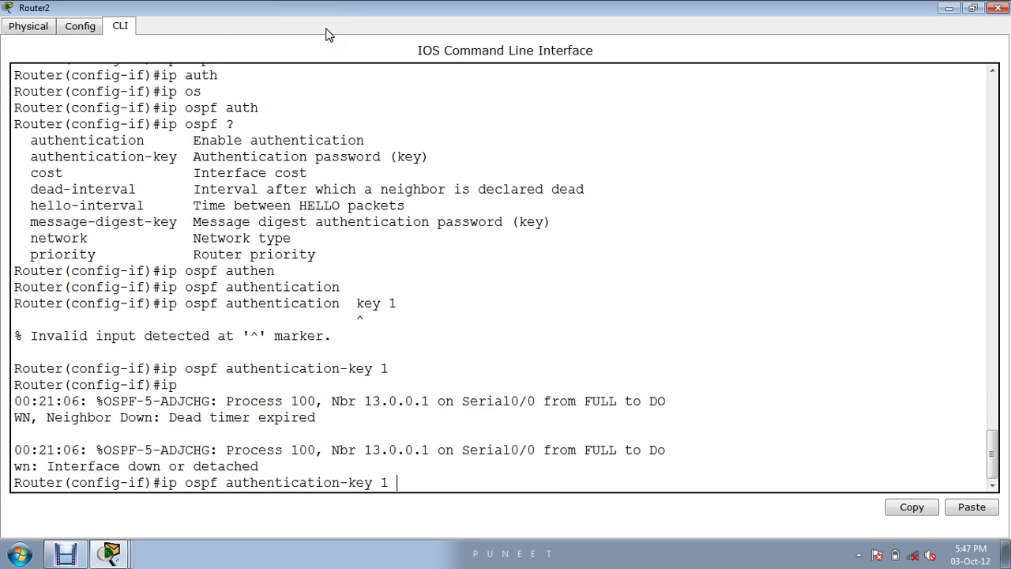
key("BackSpace")
key("BackSpace")
key("BackSpace")
key("BackSpace")
key("BackSpace")
type("ey")
key("BackSpace")
key("BackSpace")
key("BackSpace")
key("BackSpace")
type("?")
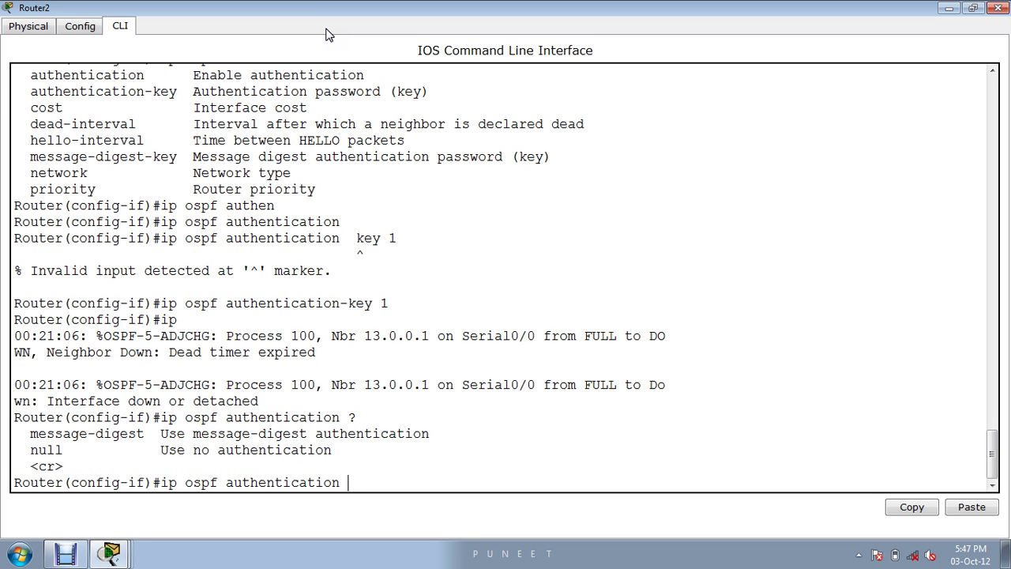
Step: Set the OSPF authentication type on s0/0 to message-digest
type("me")
key("Tab")
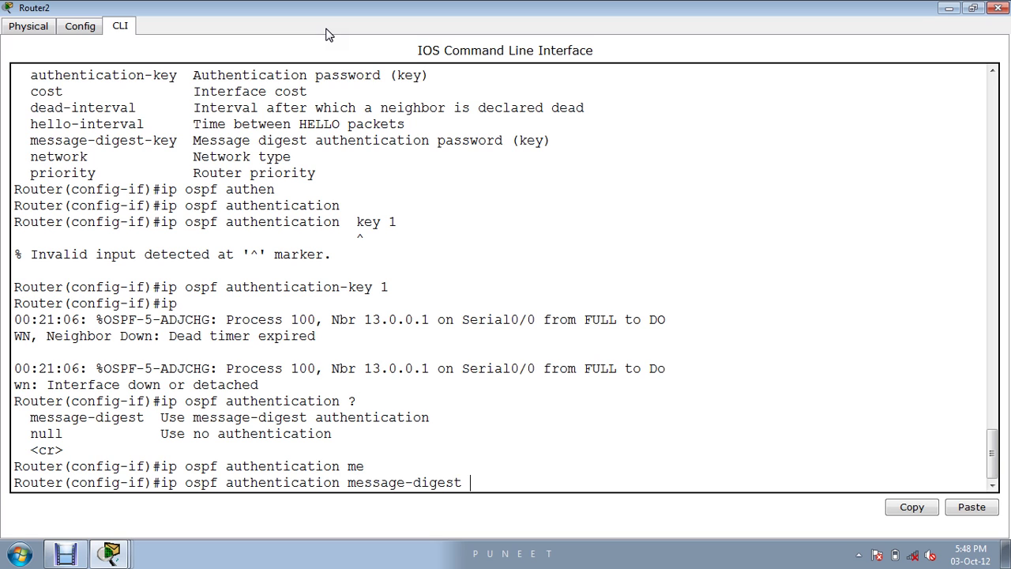
type("?")
key("Return")
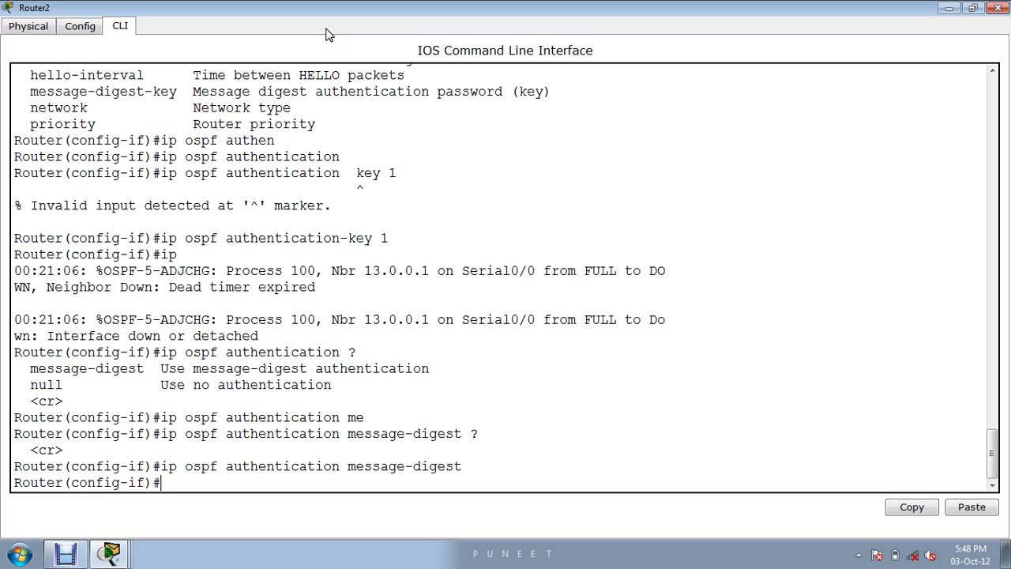
Step: Change the previous command to ip ospf message-digest-key and list its available parameters for s0/0
key("Up")
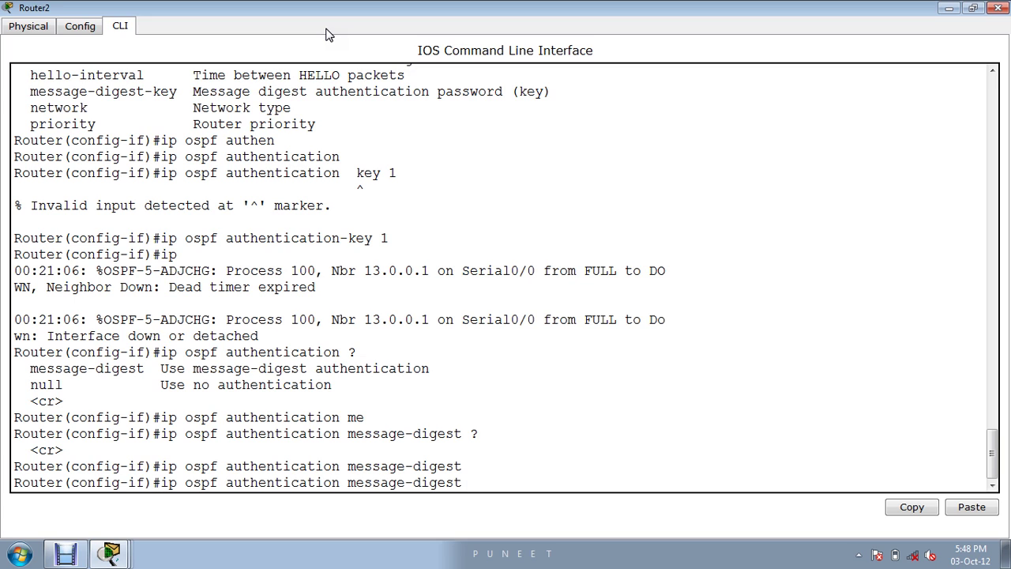
key("BackSpace")
key("BackSpace")
key("BackSpace")
key("BackSpace")
key("BackSpace")
key("BackSpace")
key("BackSpace")
key("BackSpace")
key("BackSpace")
key("BackSpace")
key("BackSpace")
key("BackSpace")
key("BackSpace")
key("BackSpace")
key("BackSpace")
key("BackSpace")
key("BackSpace")
key("BackSpace")
key("BackSpace")
key("BackSpace")
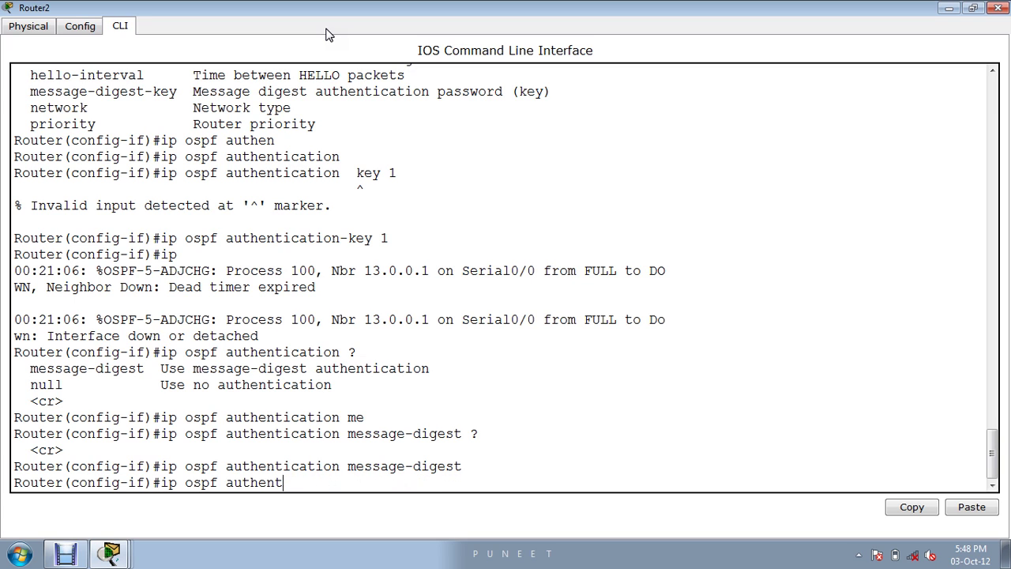
key("BackSpace")
type("me")
key("Tab")
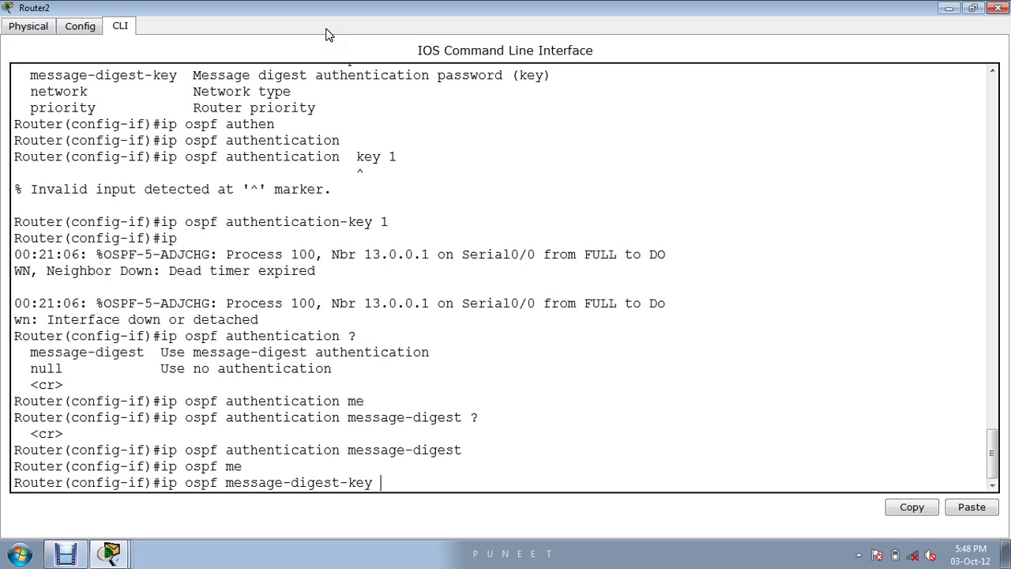
type("?")
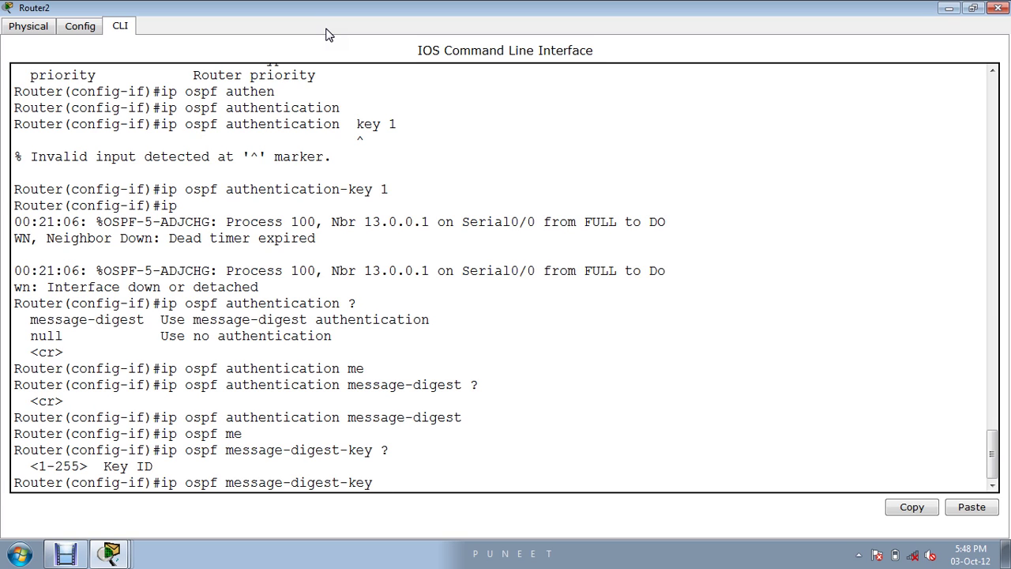
Step: Leave configuration mode for privileged EXEC and try to display Router2's virtual links with sh ip ospf virtual-links
key("ctrl+z")
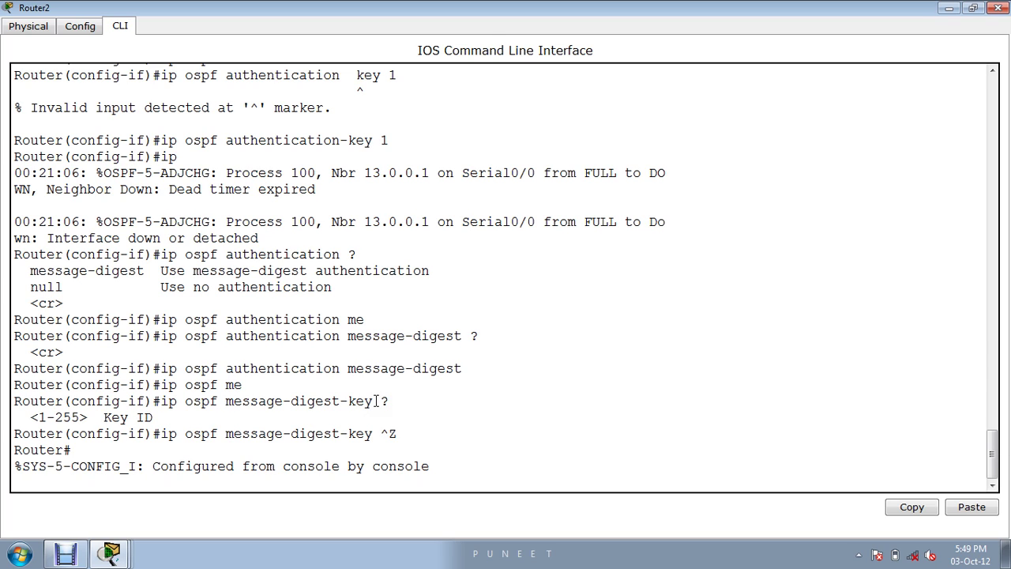
key("ctrl+z")
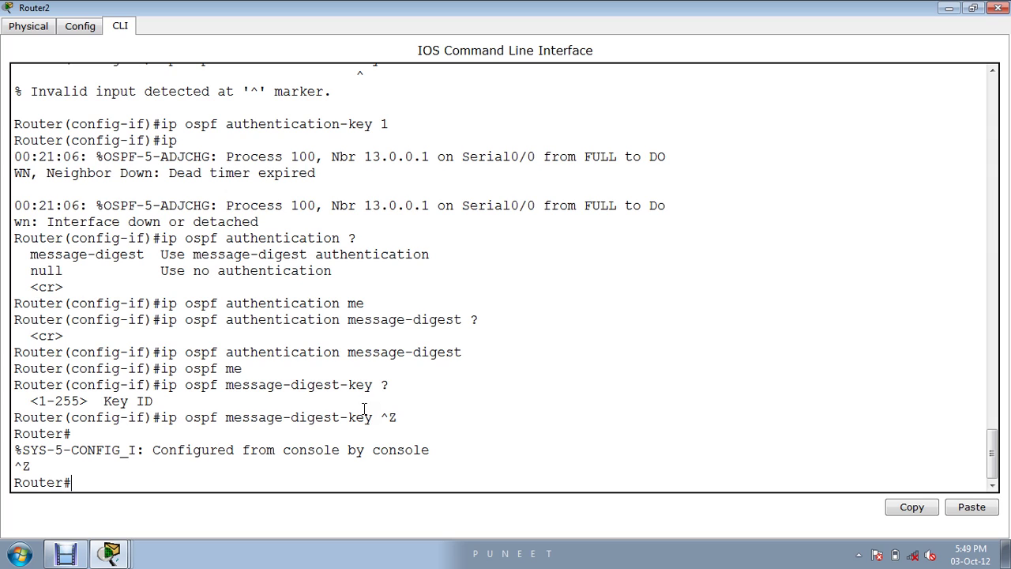
type("ship")
key("BackSpace")
key("BackSpace")
key("BackSpace")
type("h ipos")
key("Tab")
key("BackSpace")
key("BackSpace")
type("os")
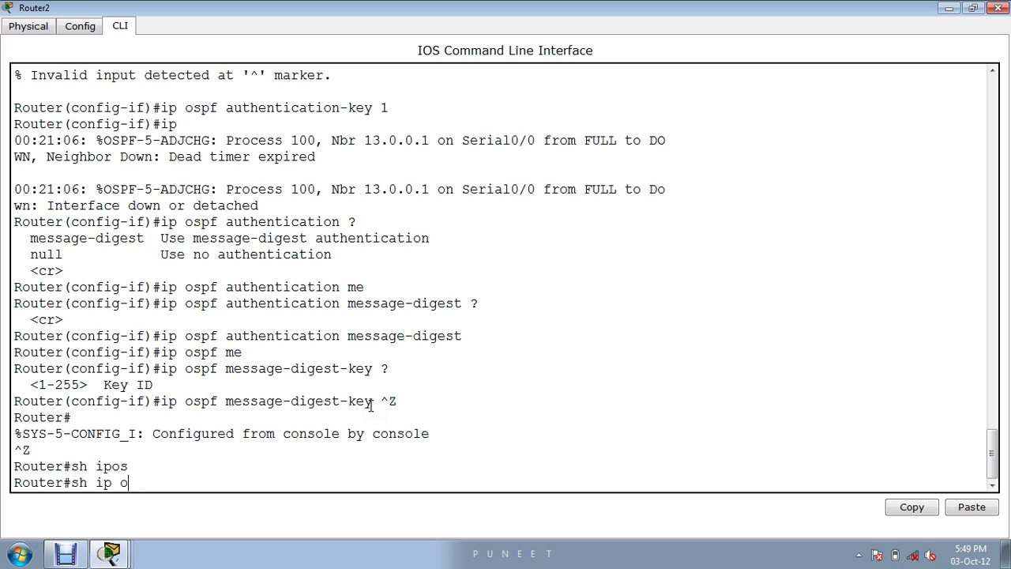
key("Tab")
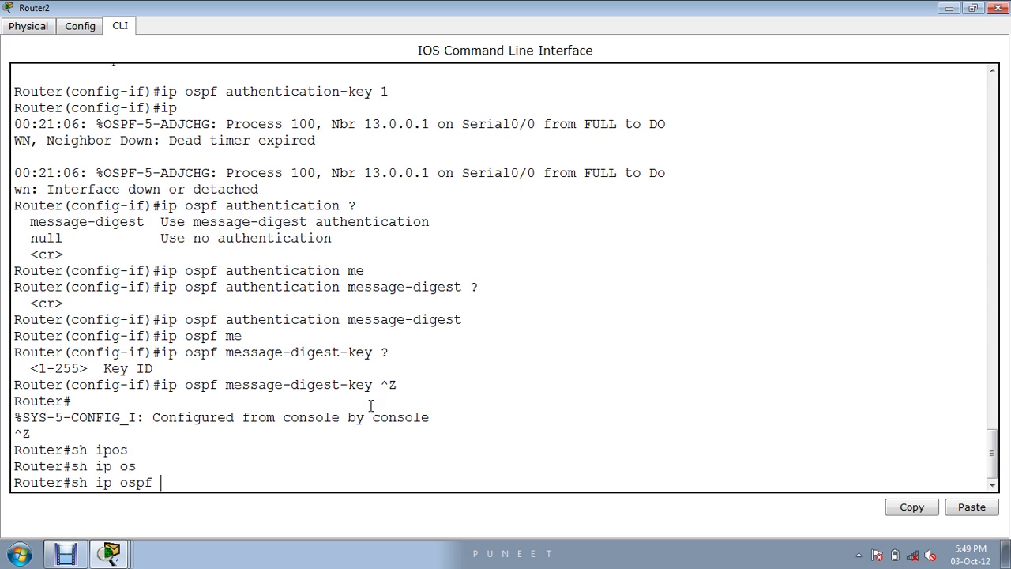
type("vi")
key("Tab")
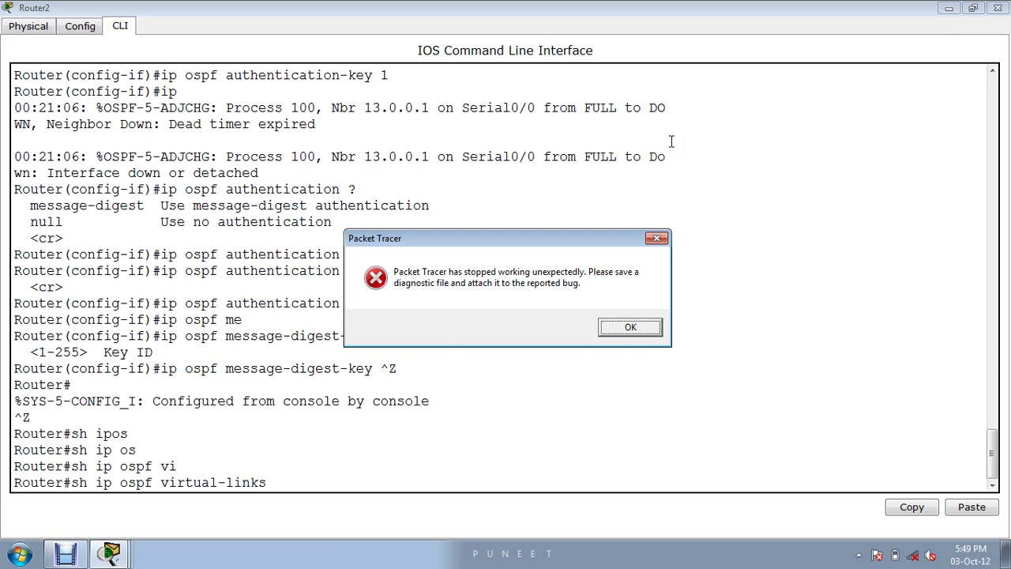
Step: Dismiss the Packet Tracer crash report without saving a diagnostic file and cancel the Windows problem information collection
left_click(659, 239)
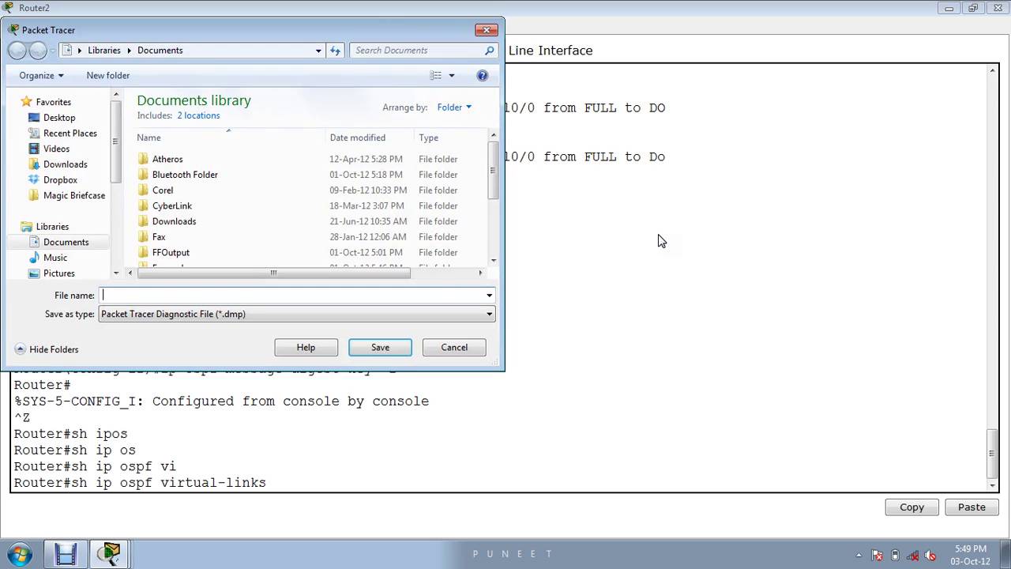
left_click(439, 348)
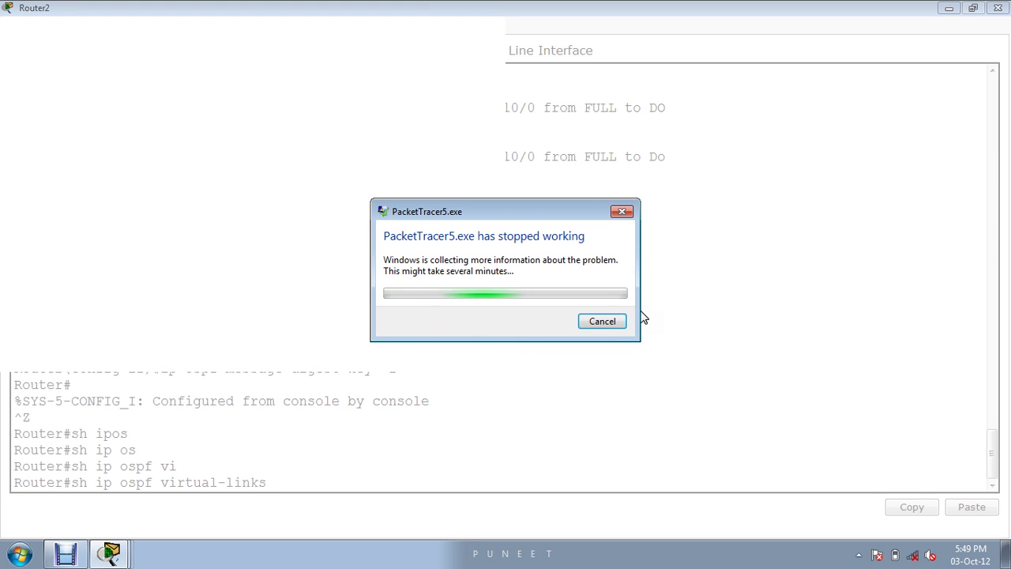
left_click(603, 323)
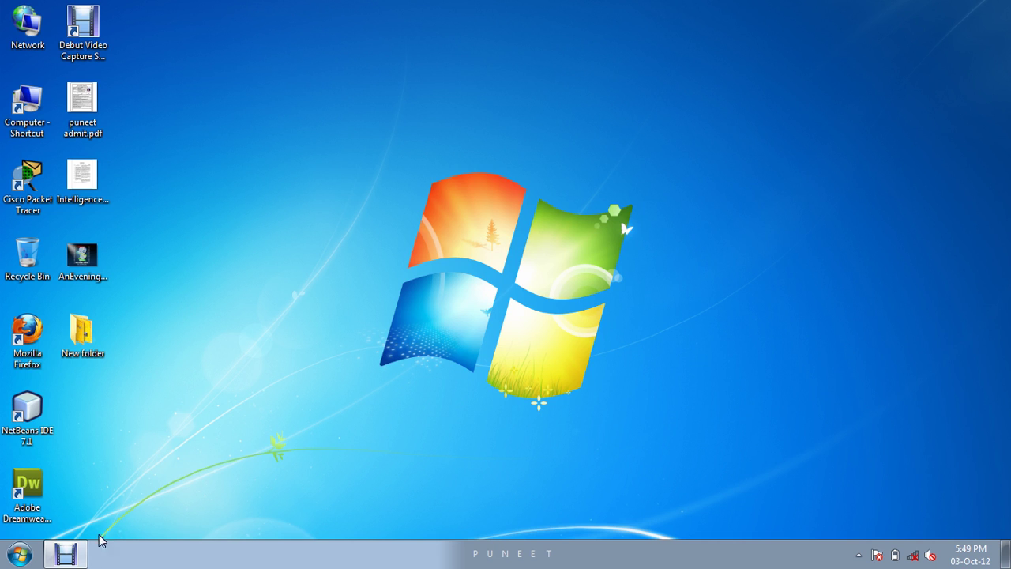
left_click(82, 561)
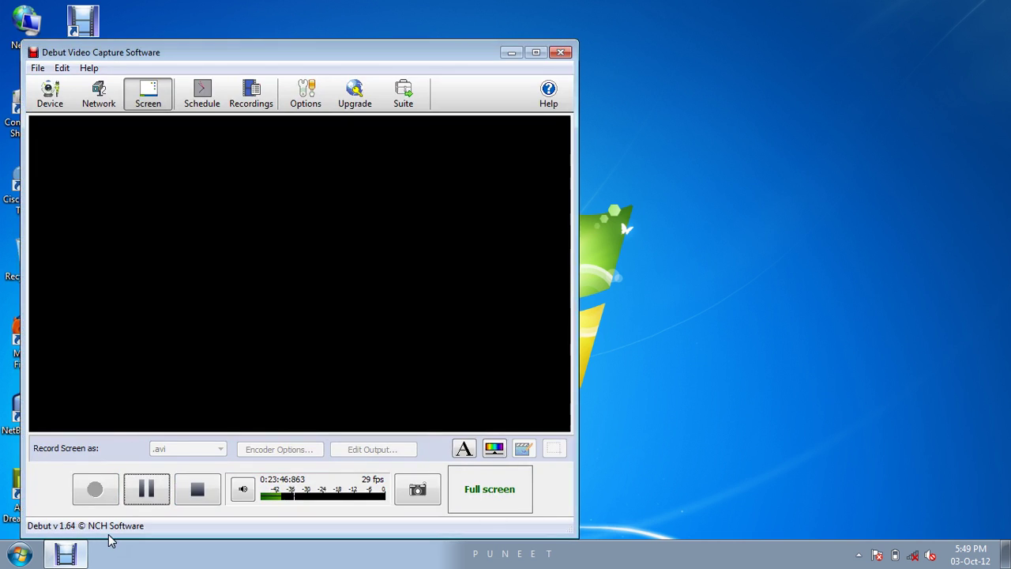